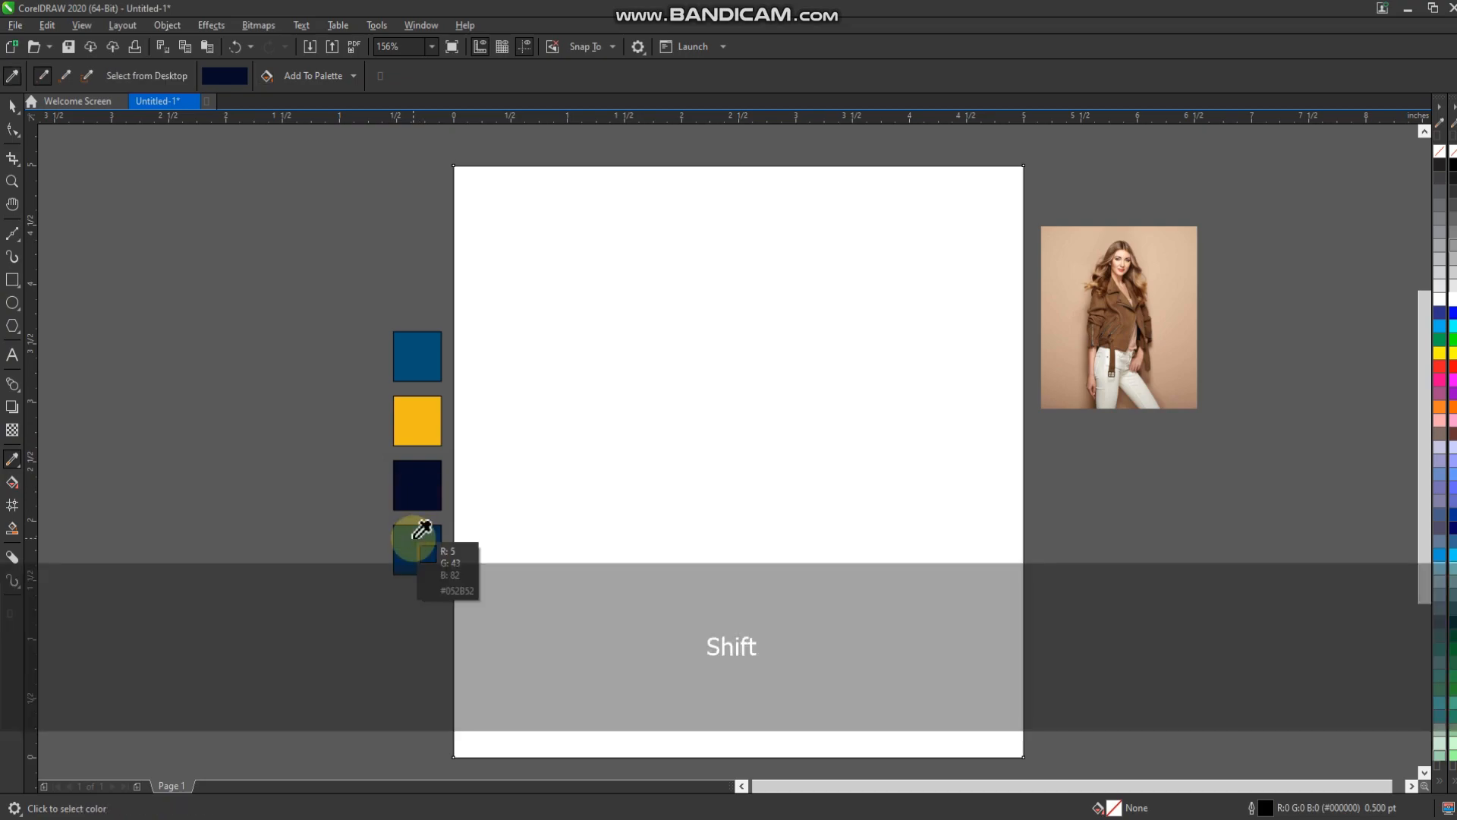
Fill the page-sized square with the #052B52 blue swatch colour and paste a copy of it in place
shift+click(419, 540)
click(560, 466)
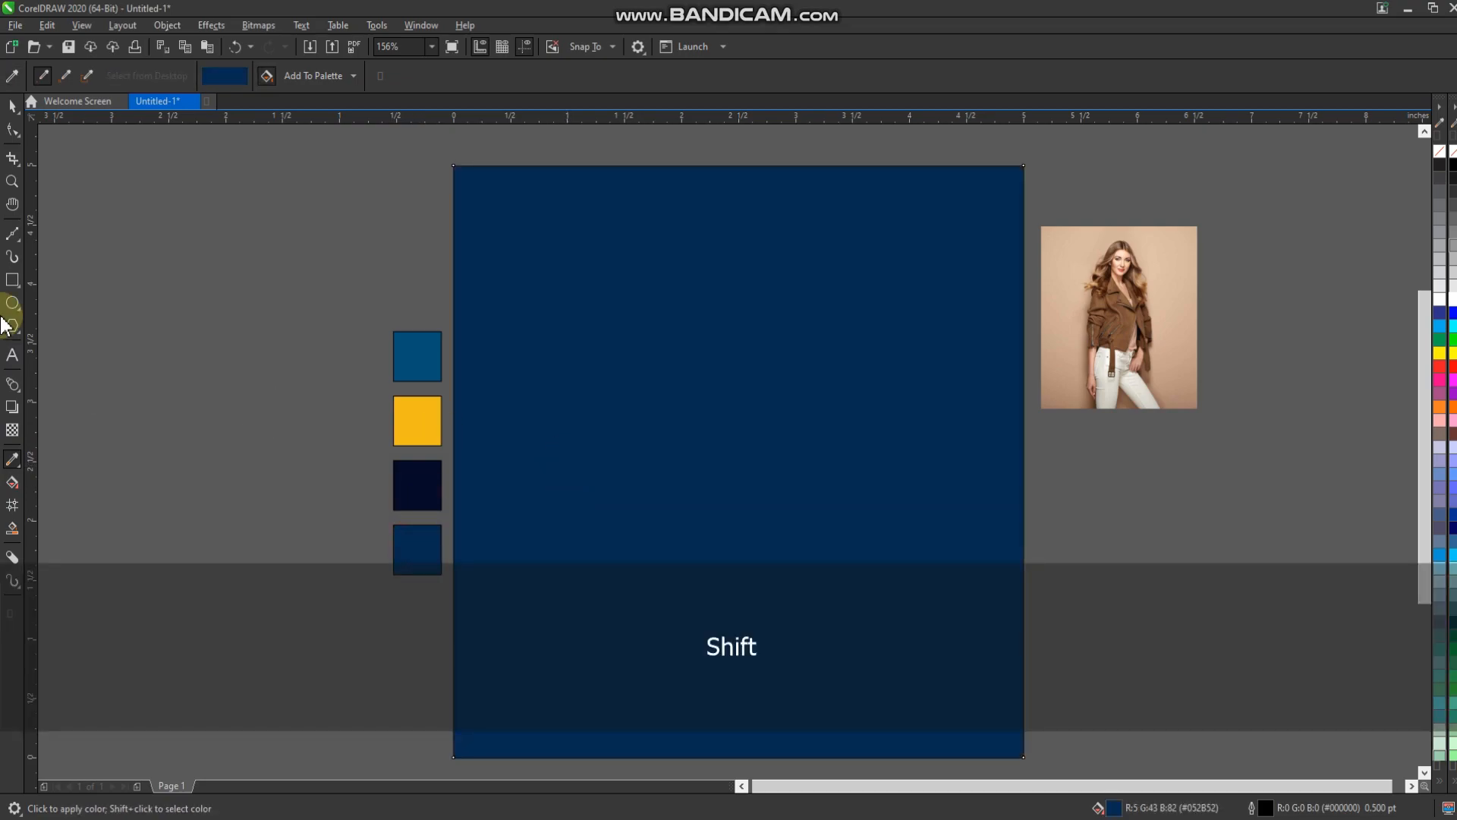
click(12, 106)
ctrl+click(442, 388)
key(ctrl+v)
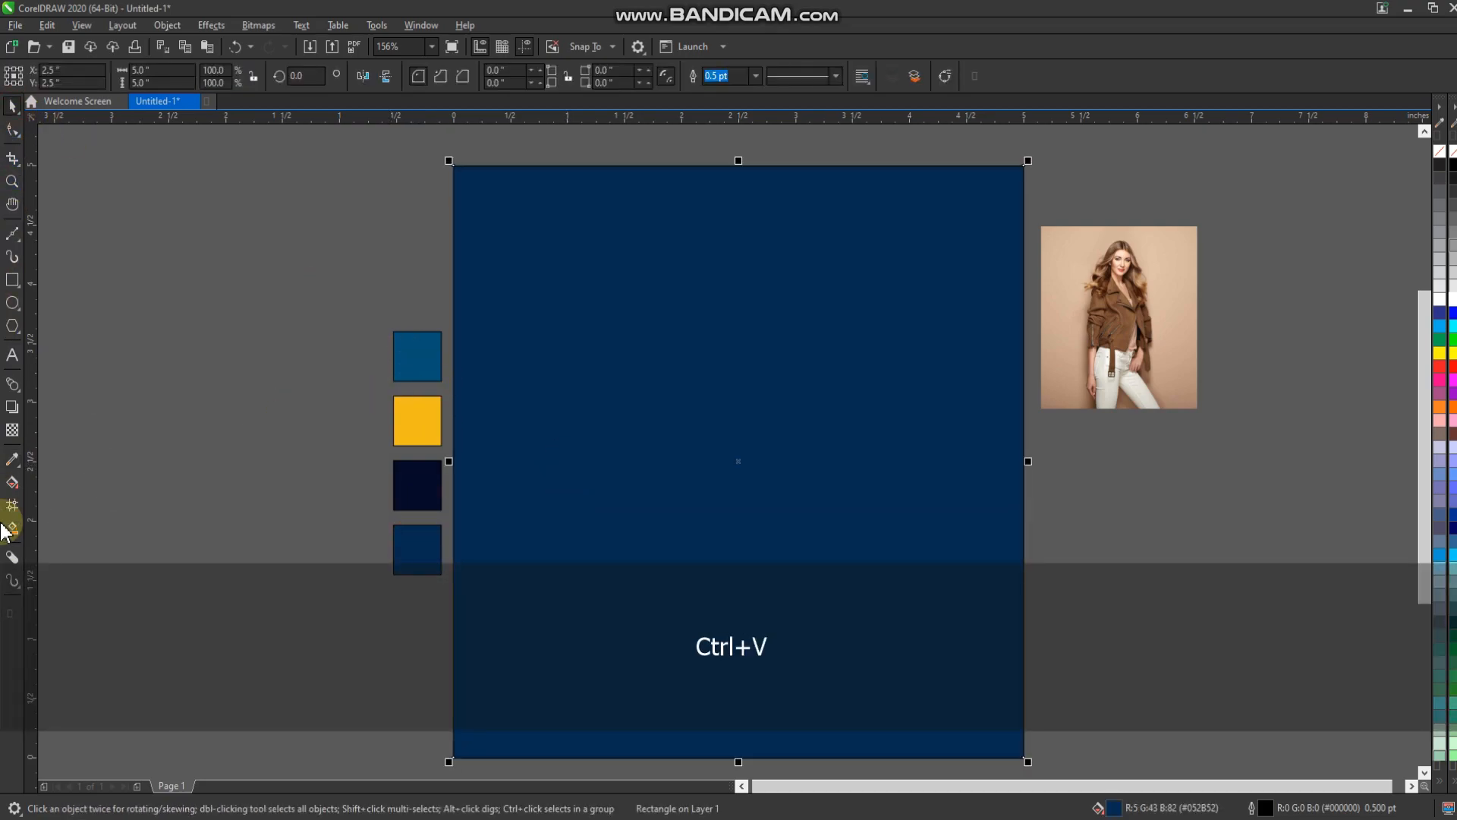
Recolour the copied square with the dark navy #040B28 swatch colour
click(13, 461)
click(417, 478)
click(579, 426)
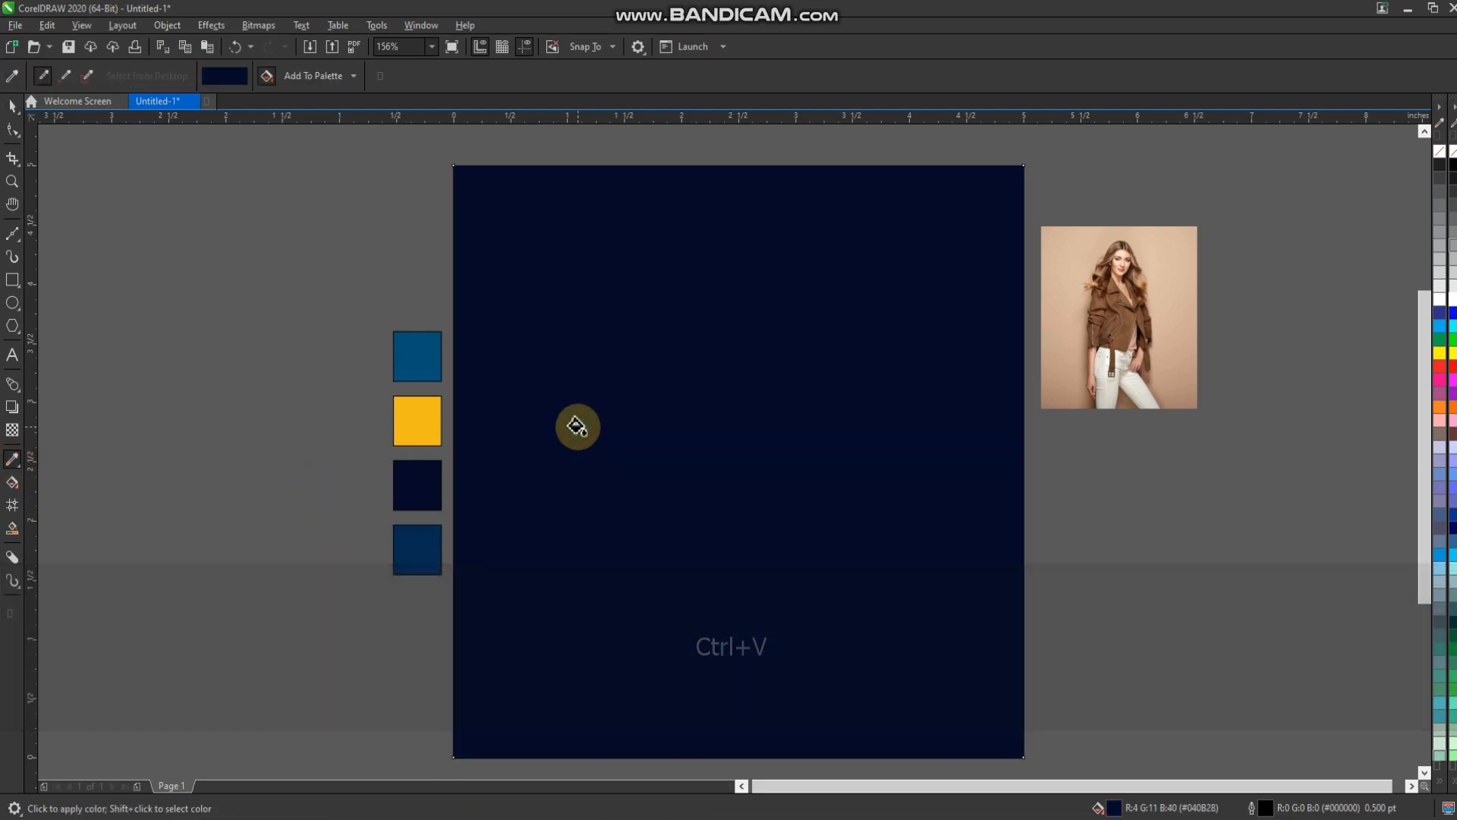
Apply a fountain transparency to the dark navy square and change it to the elliptical type
click(13, 132)
click(12, 430)
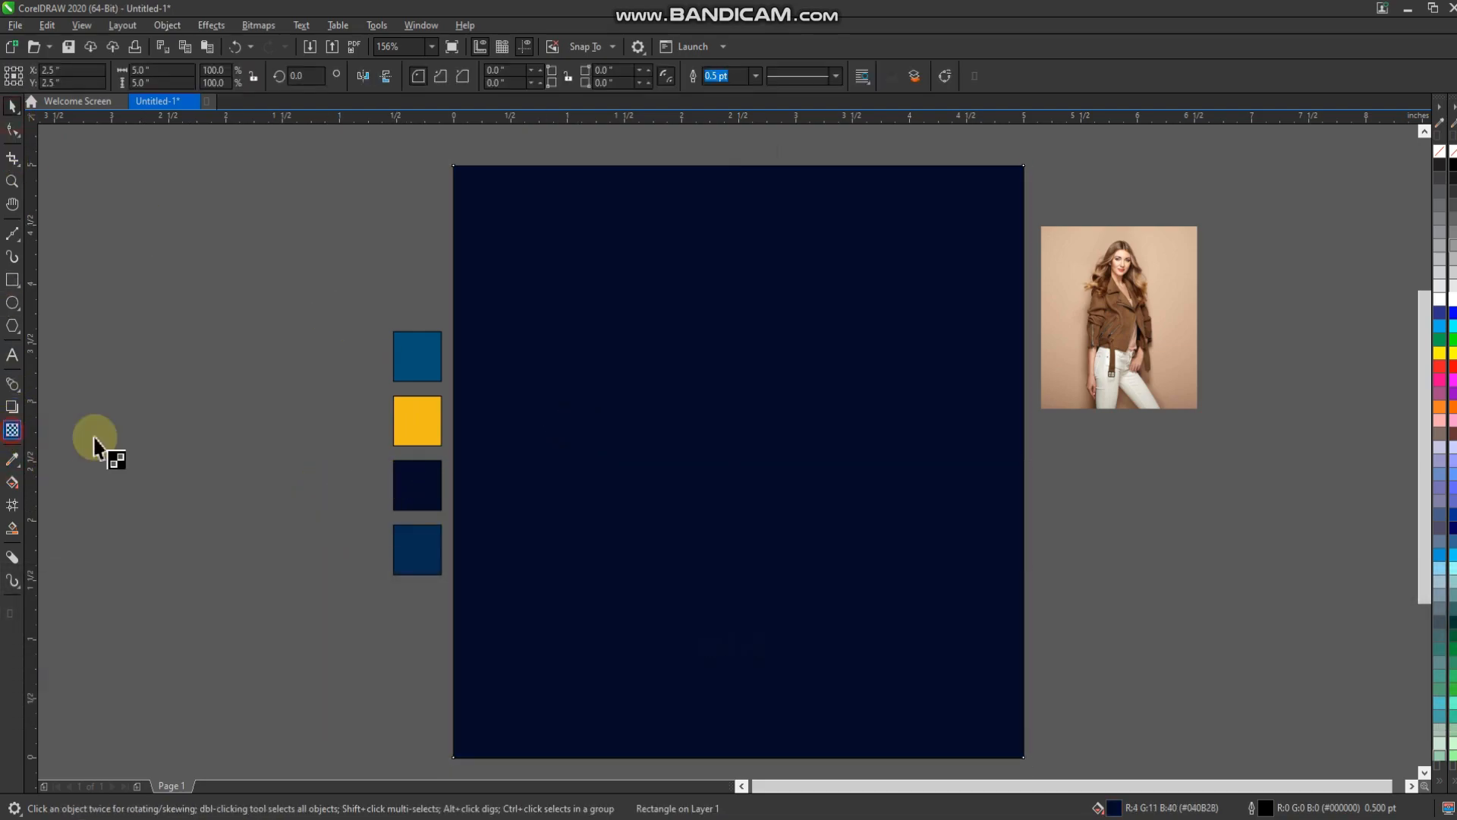
click(698, 473)
drag(698, 473, 721, 562)
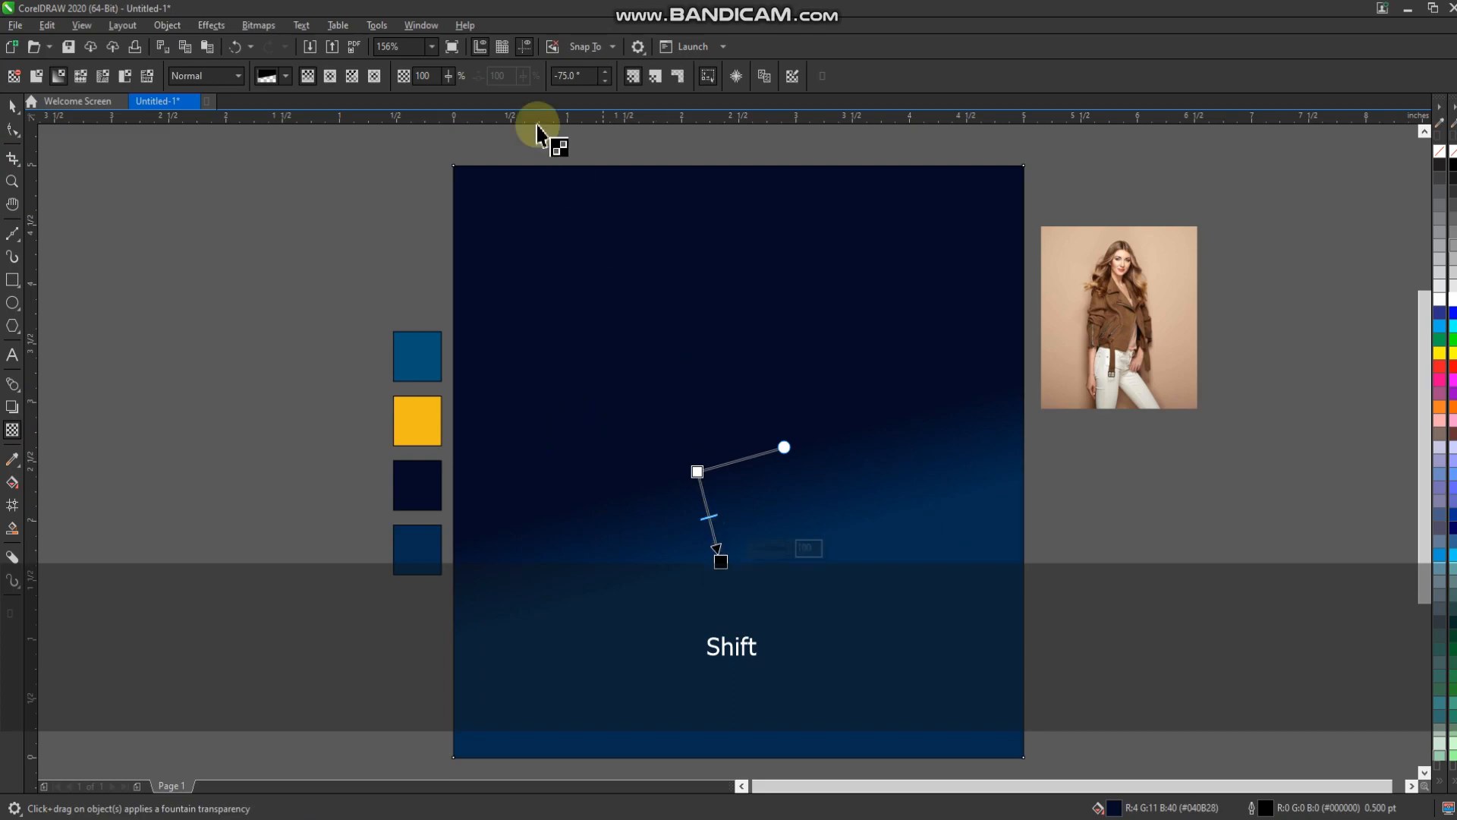
click(337, 85)
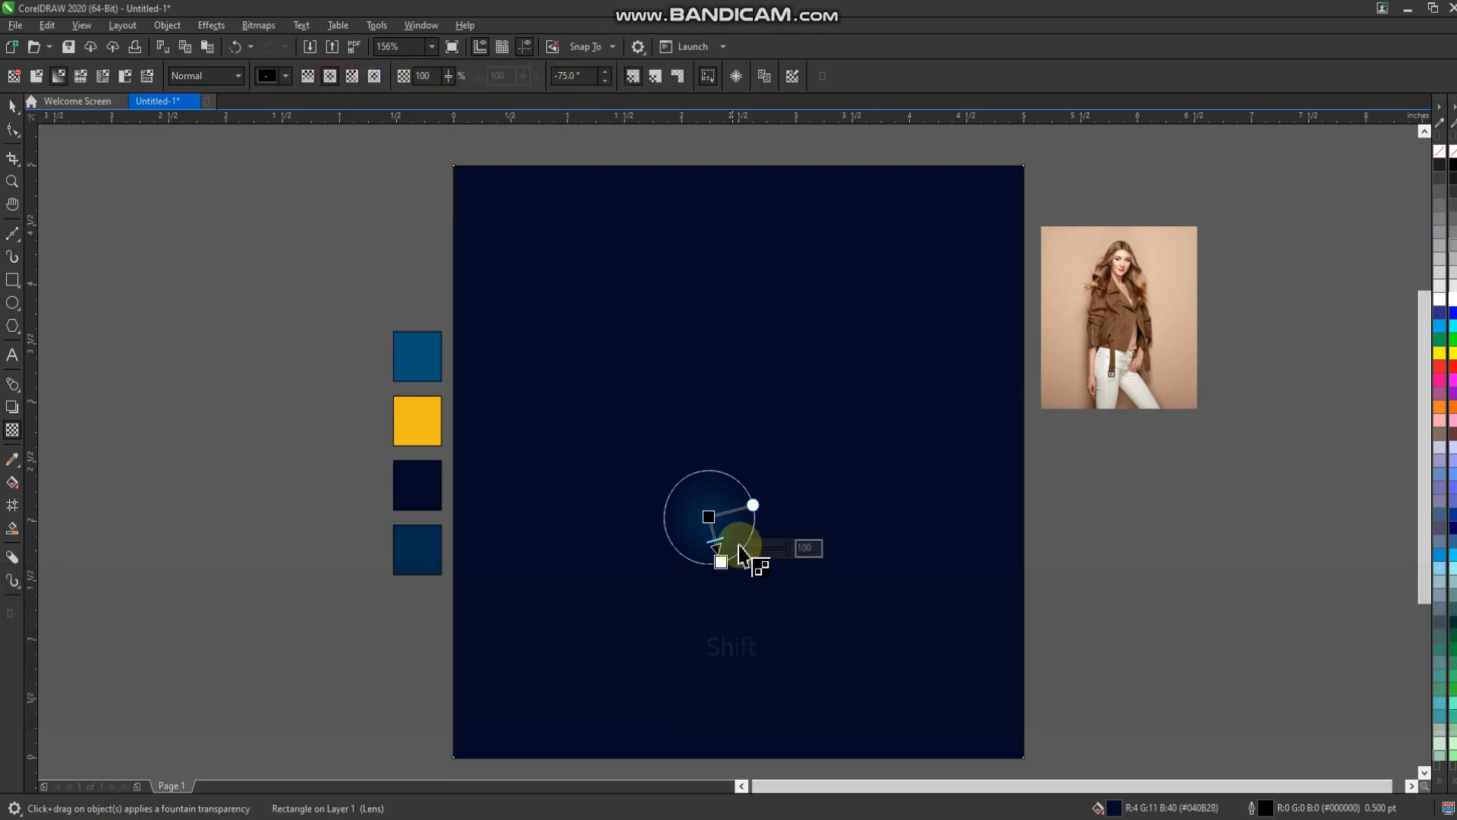
Centre the elliptical transparency on the square, extend it beyond the page edges and shift its midpoint outward
drag(709, 513, 739, 461)
drag(724, 565, 635, 790)
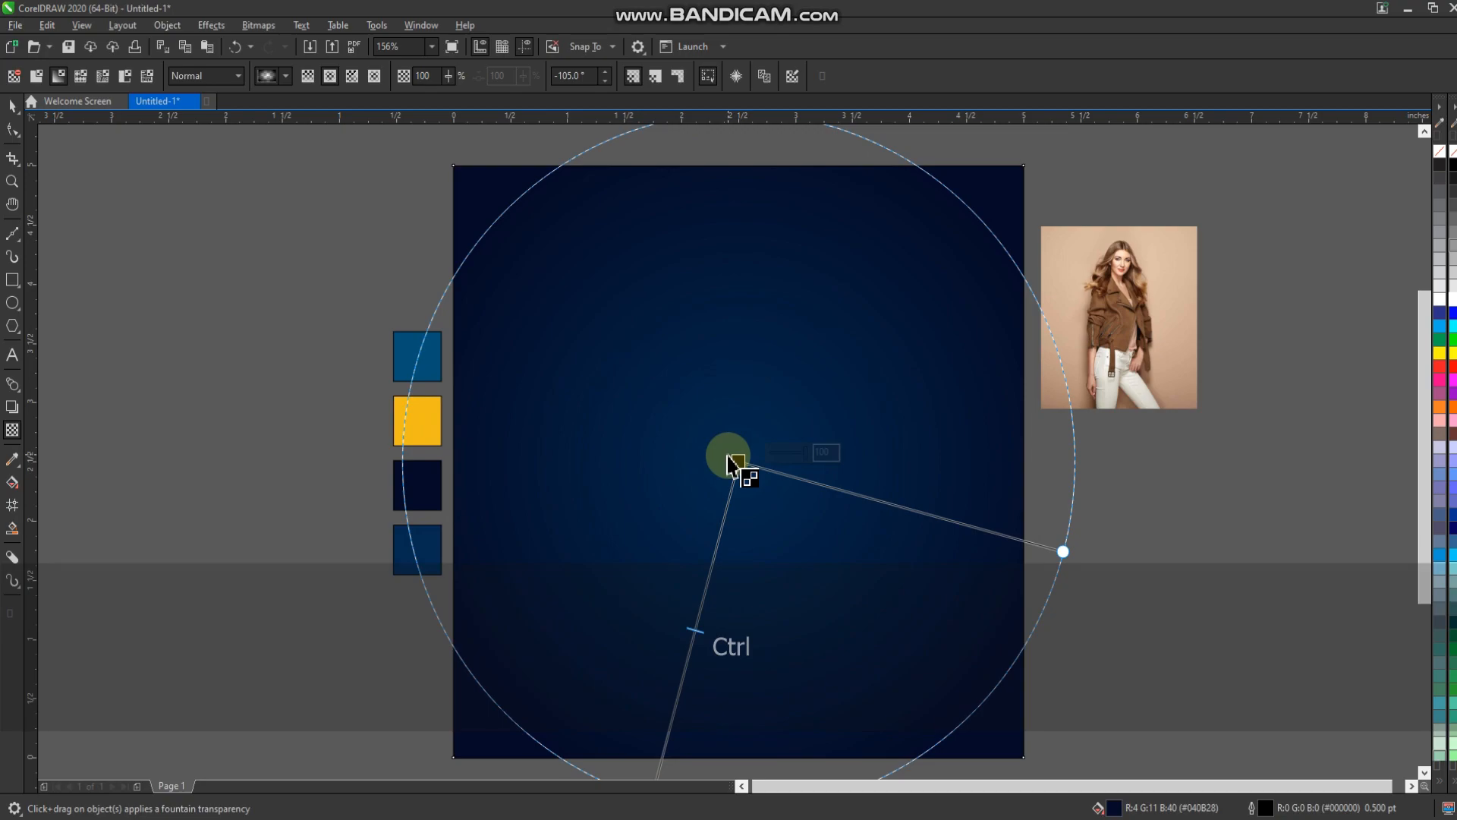
scroll(729, 490, down, 3)
scroll(694, 611, up, 3)
drag(690, 615, 676, 668)
scroll(784, 228, up, 1)
scroll(706, 496, down, 1)
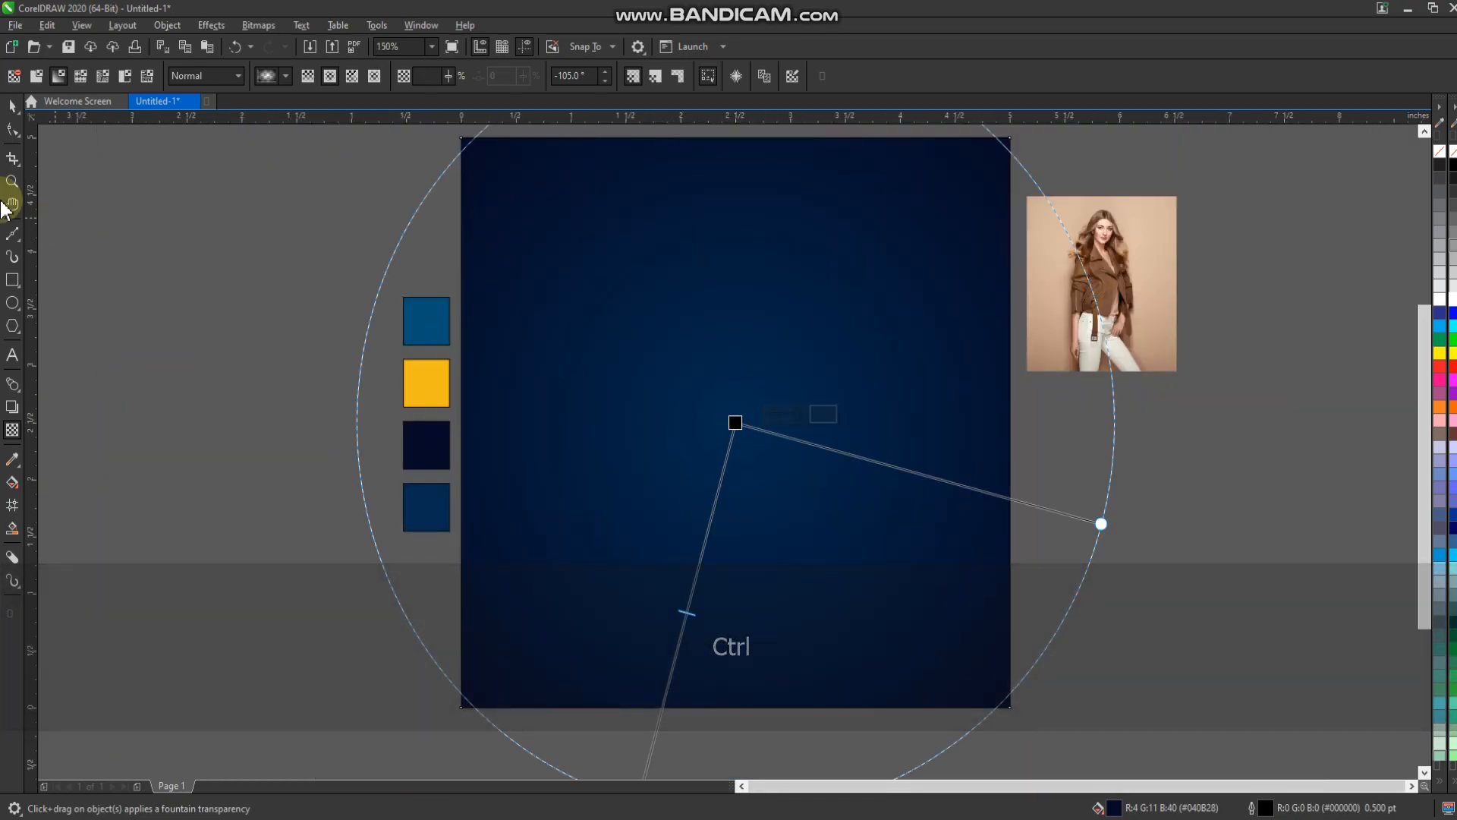
click(13, 106)
click(1071, 484)
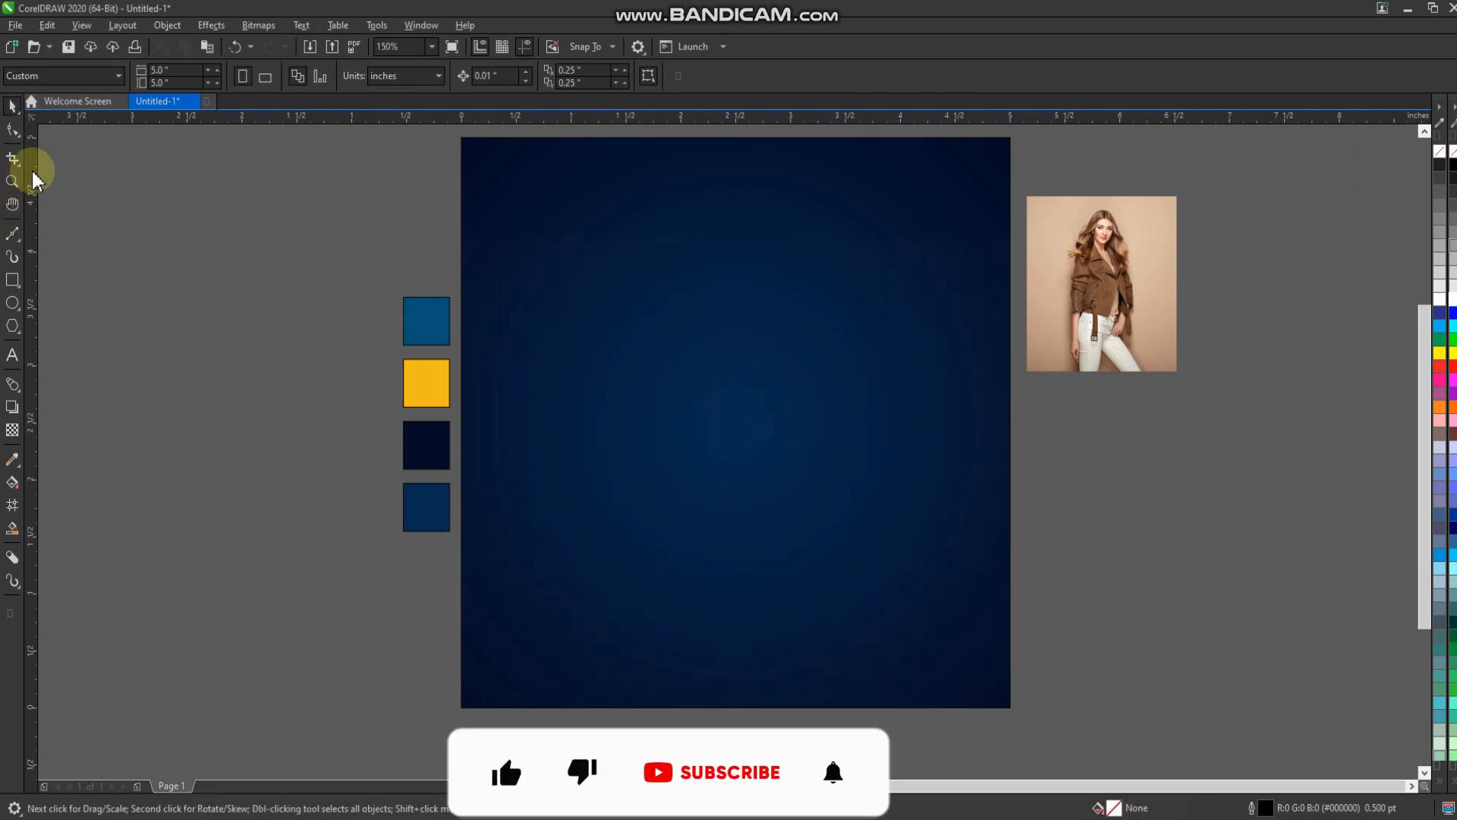
Draw a tall, narrow rectangle about 0.6 by 2.69 inches on the left half of the page
click(12, 181)
click(392, 727)
drag(766, 451, 1032, 161)
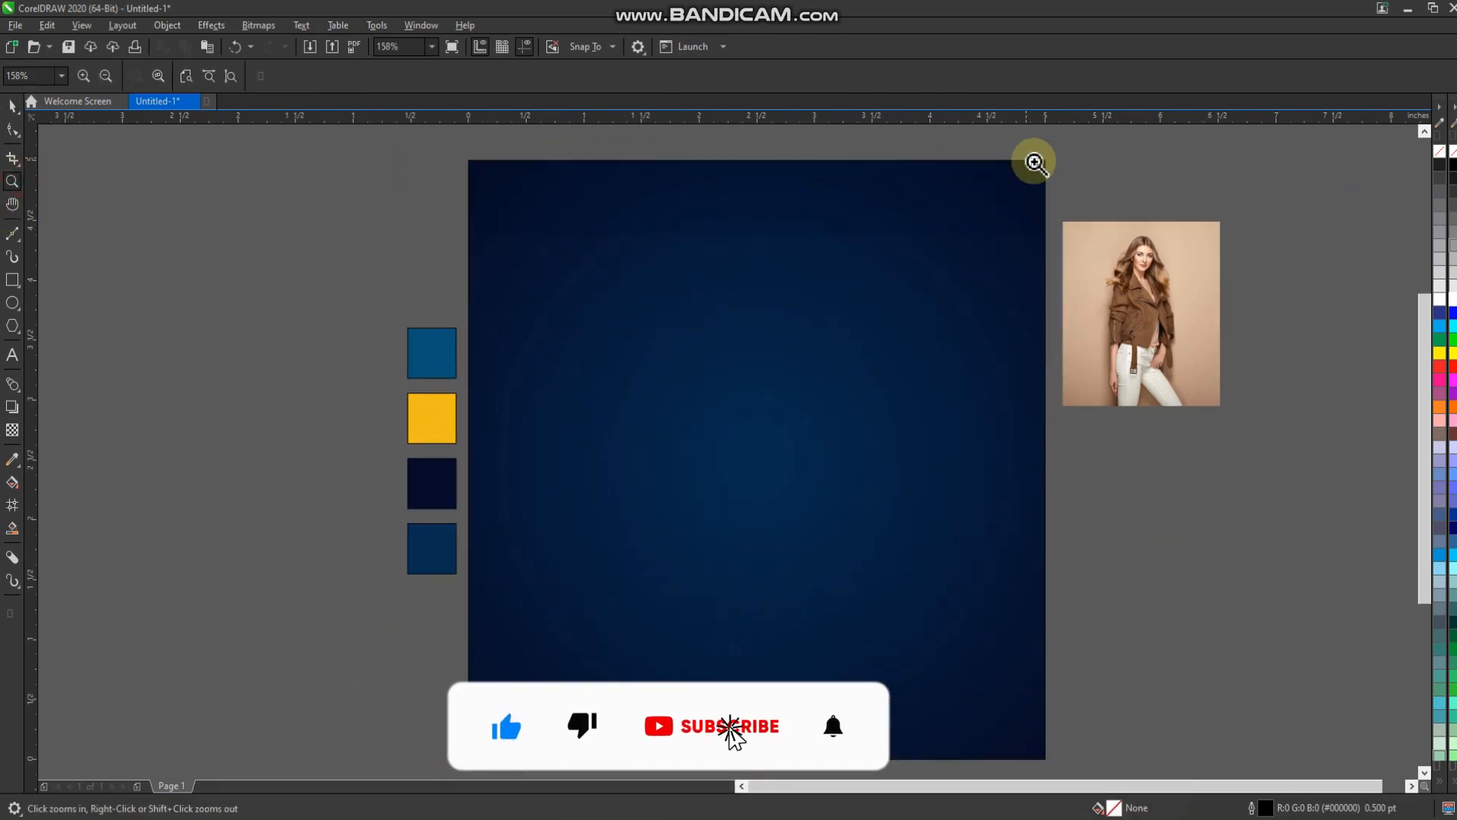
click(11, 108)
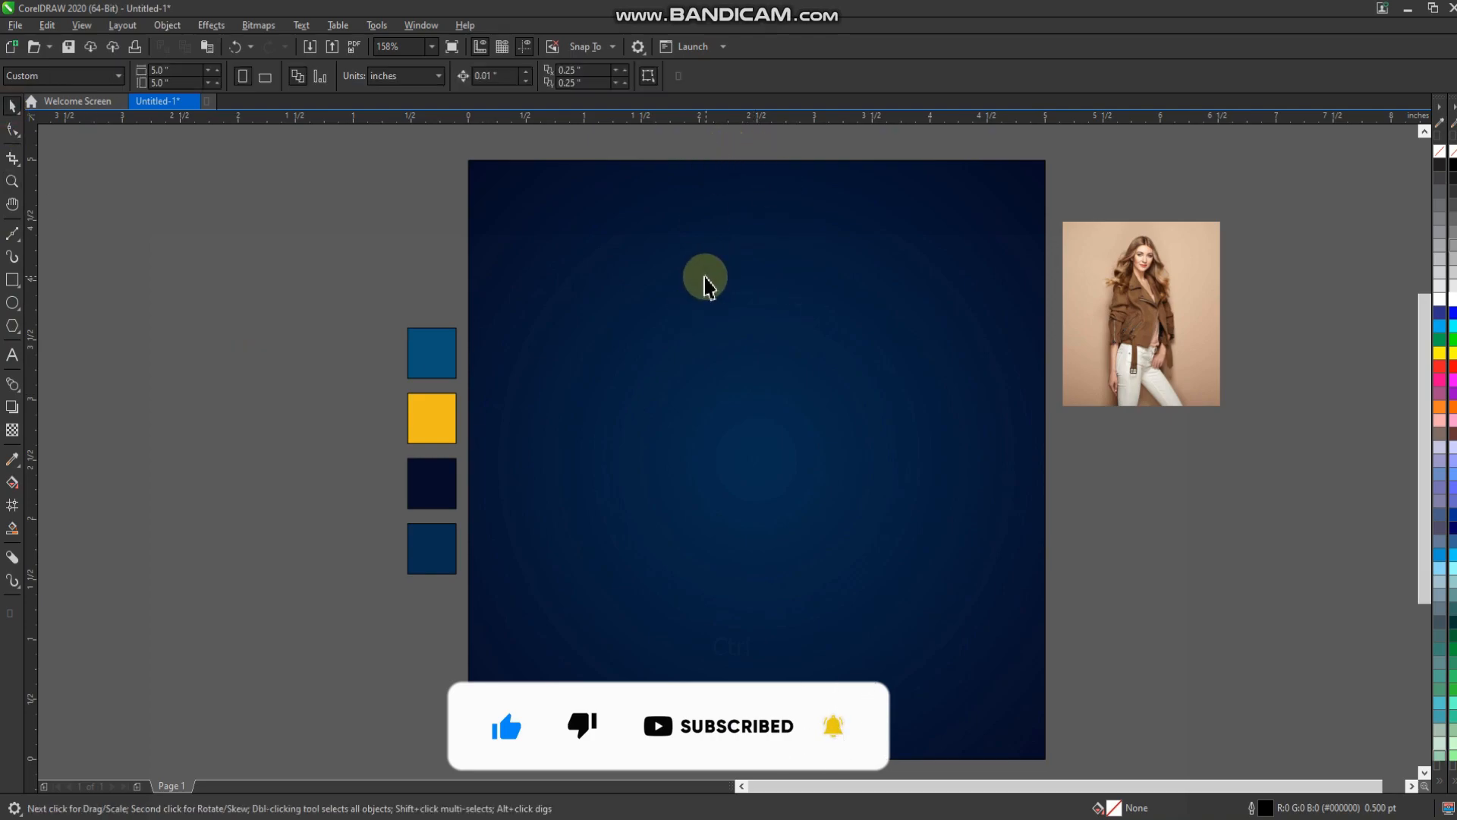
drag(596, 323, 666, 646)
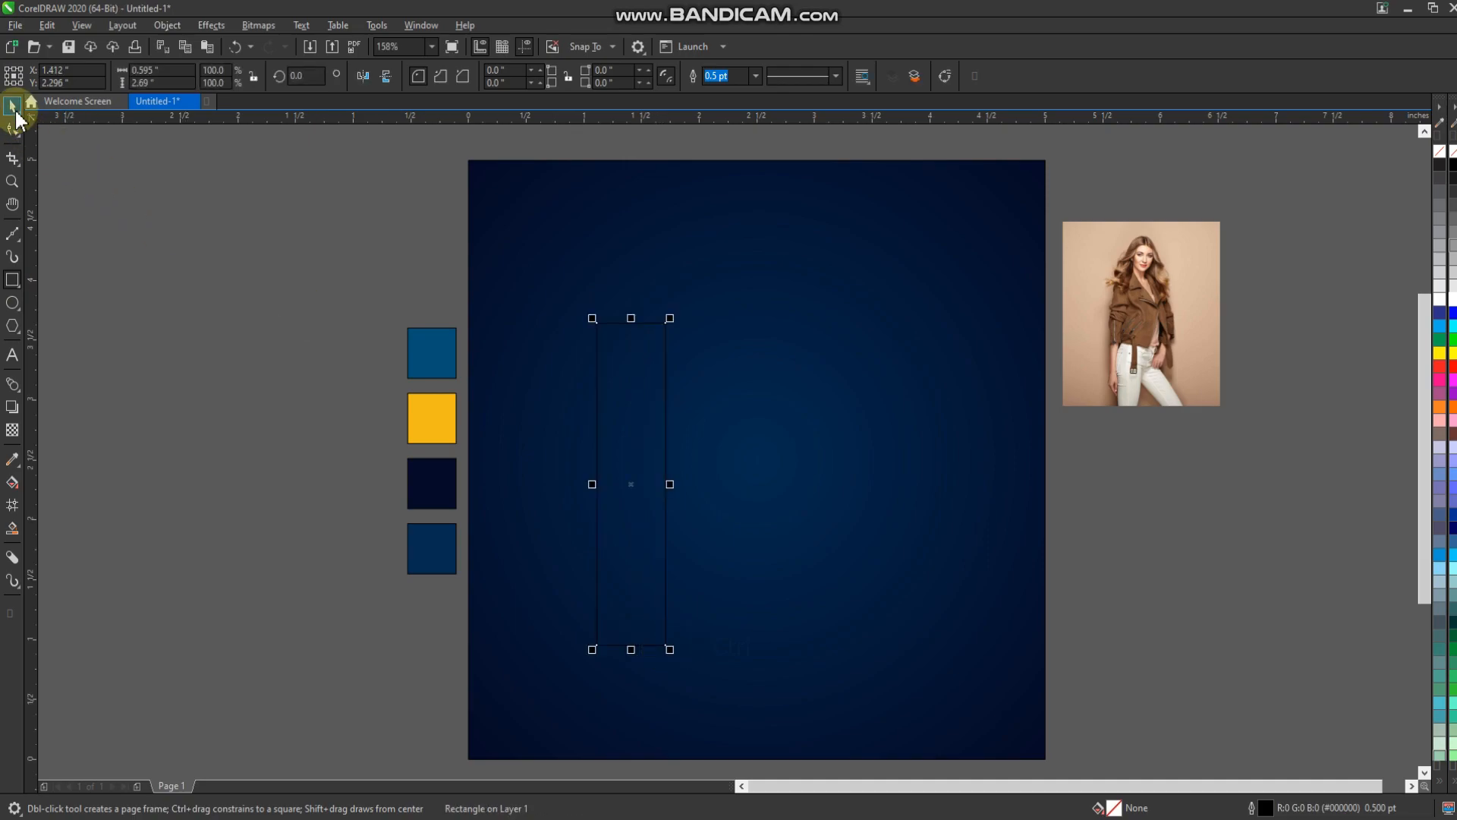
Give the rectangle a 1.5 pt outline in the #005178 swatch blue and a white fill
click(14, 110)
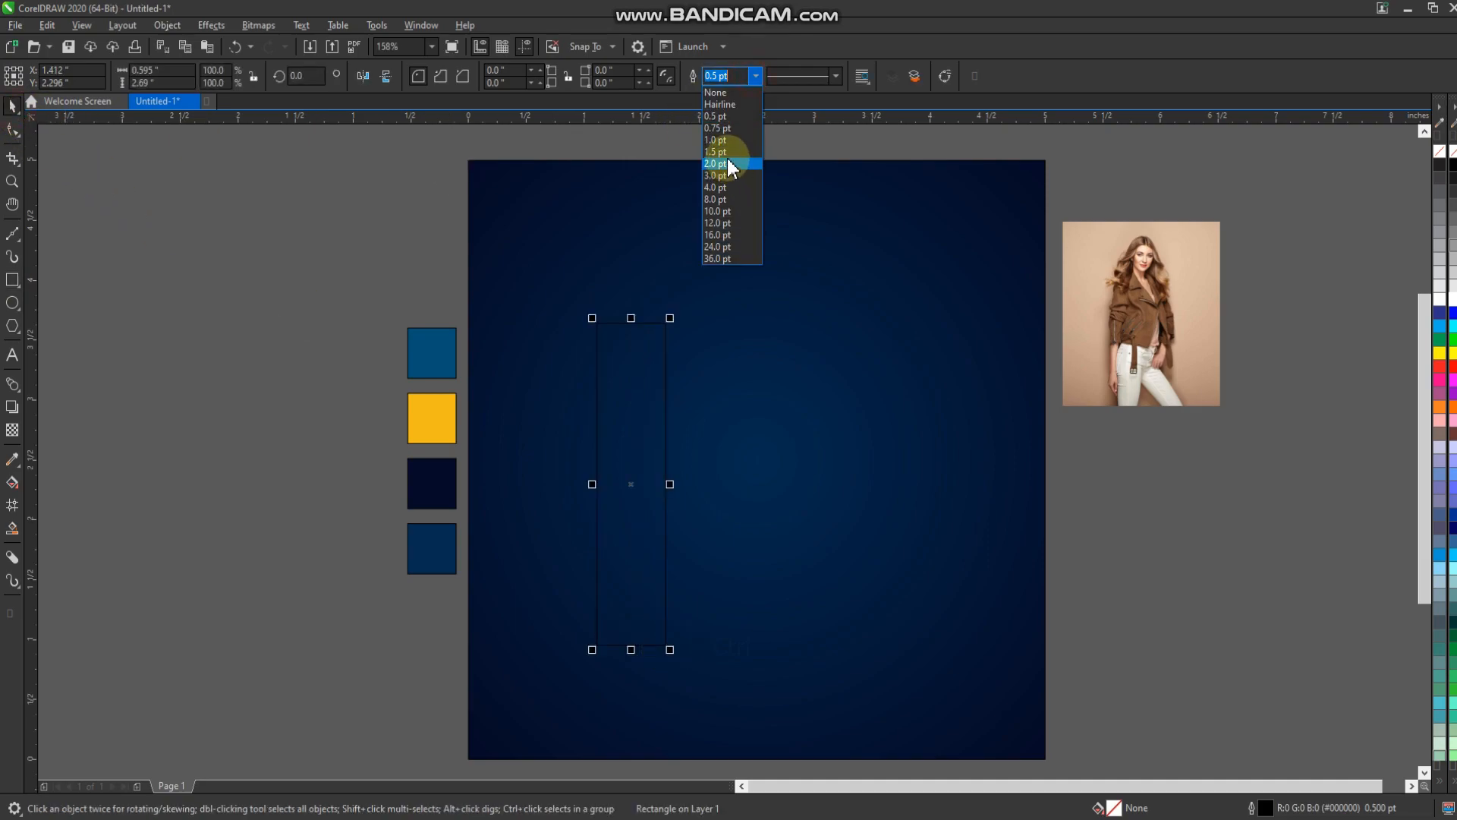
click(729, 164)
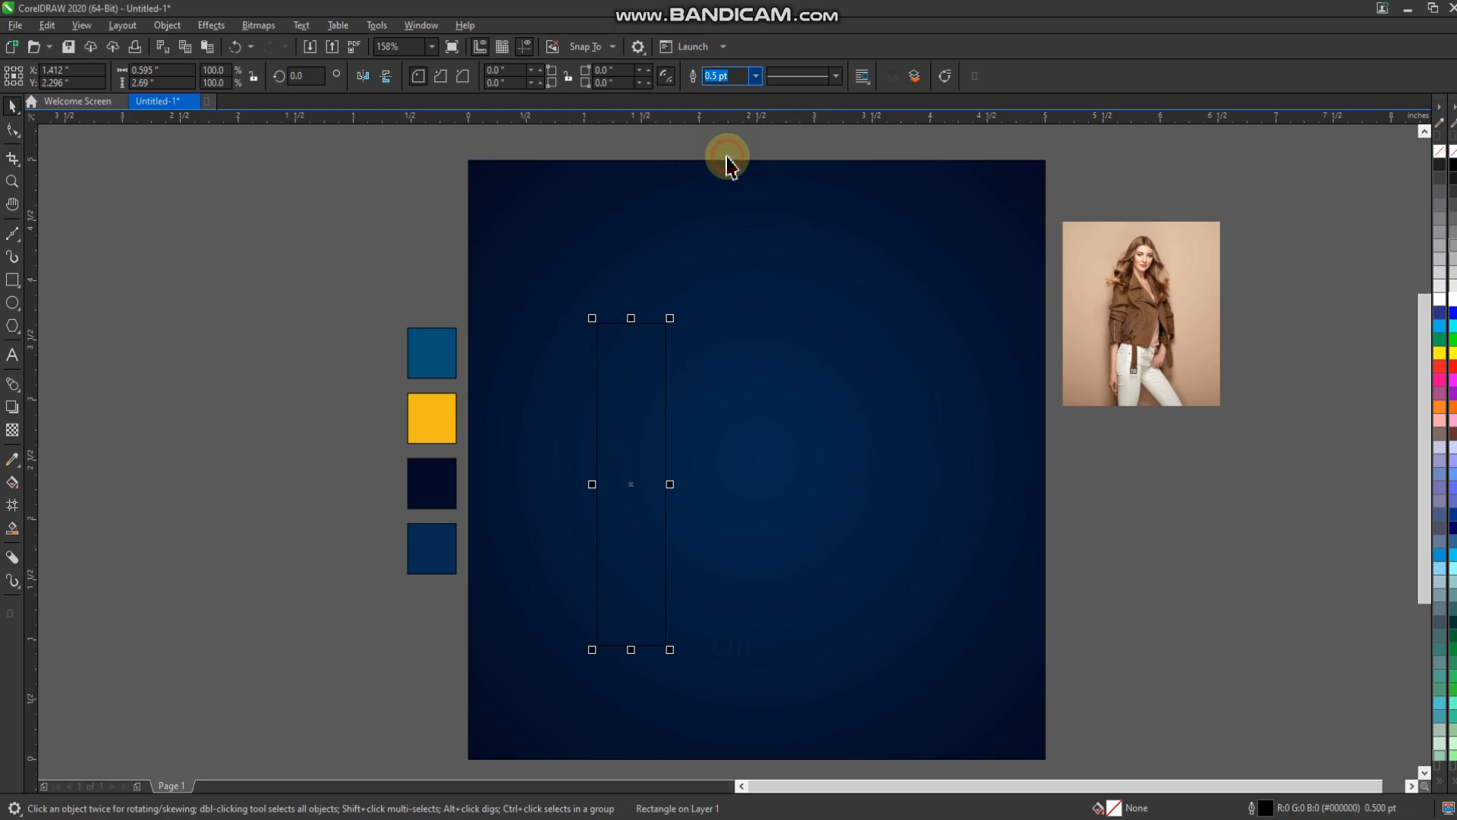
click(13, 459)
click(425, 345)
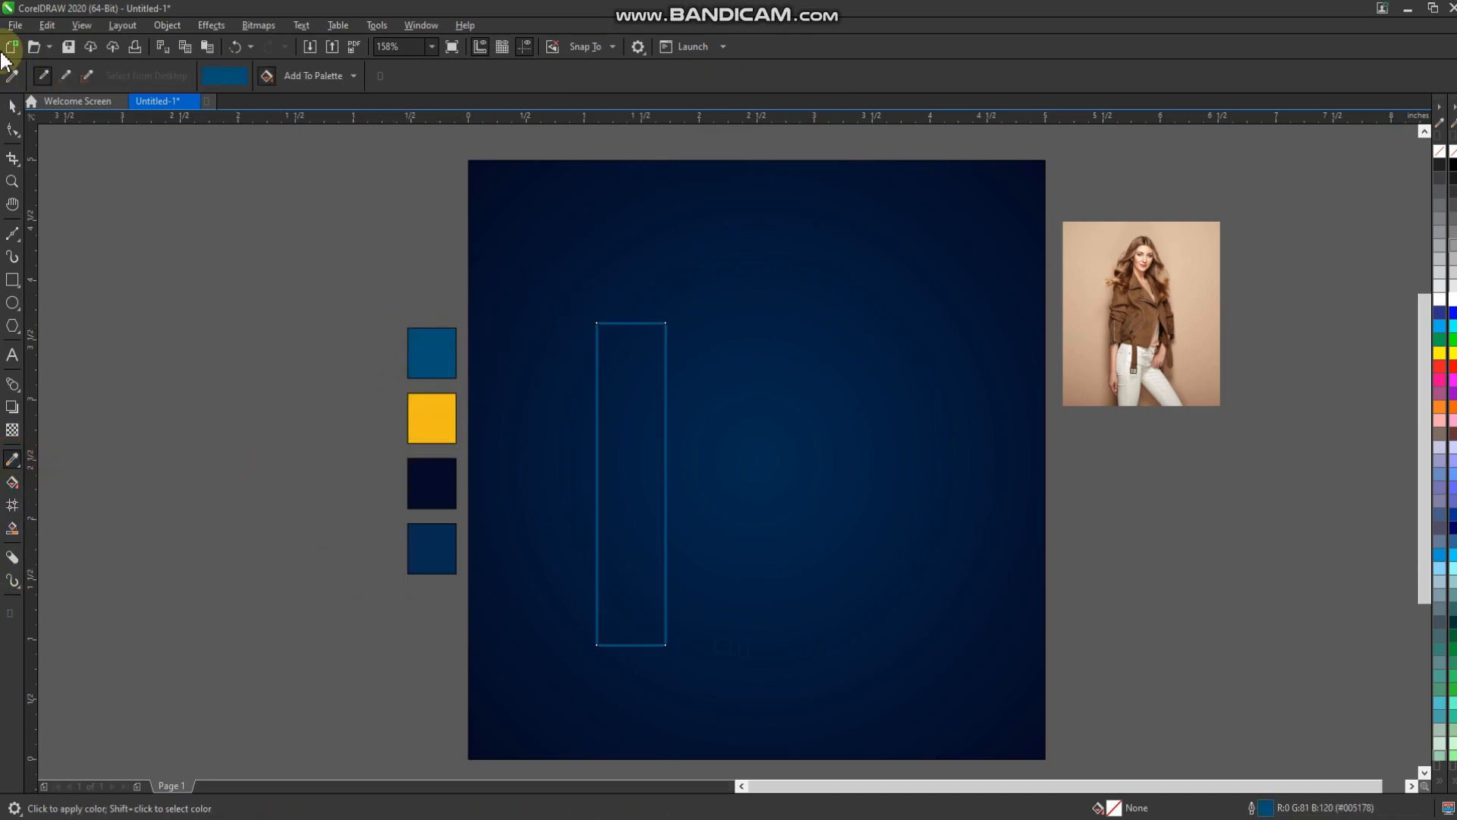
click(12, 110)
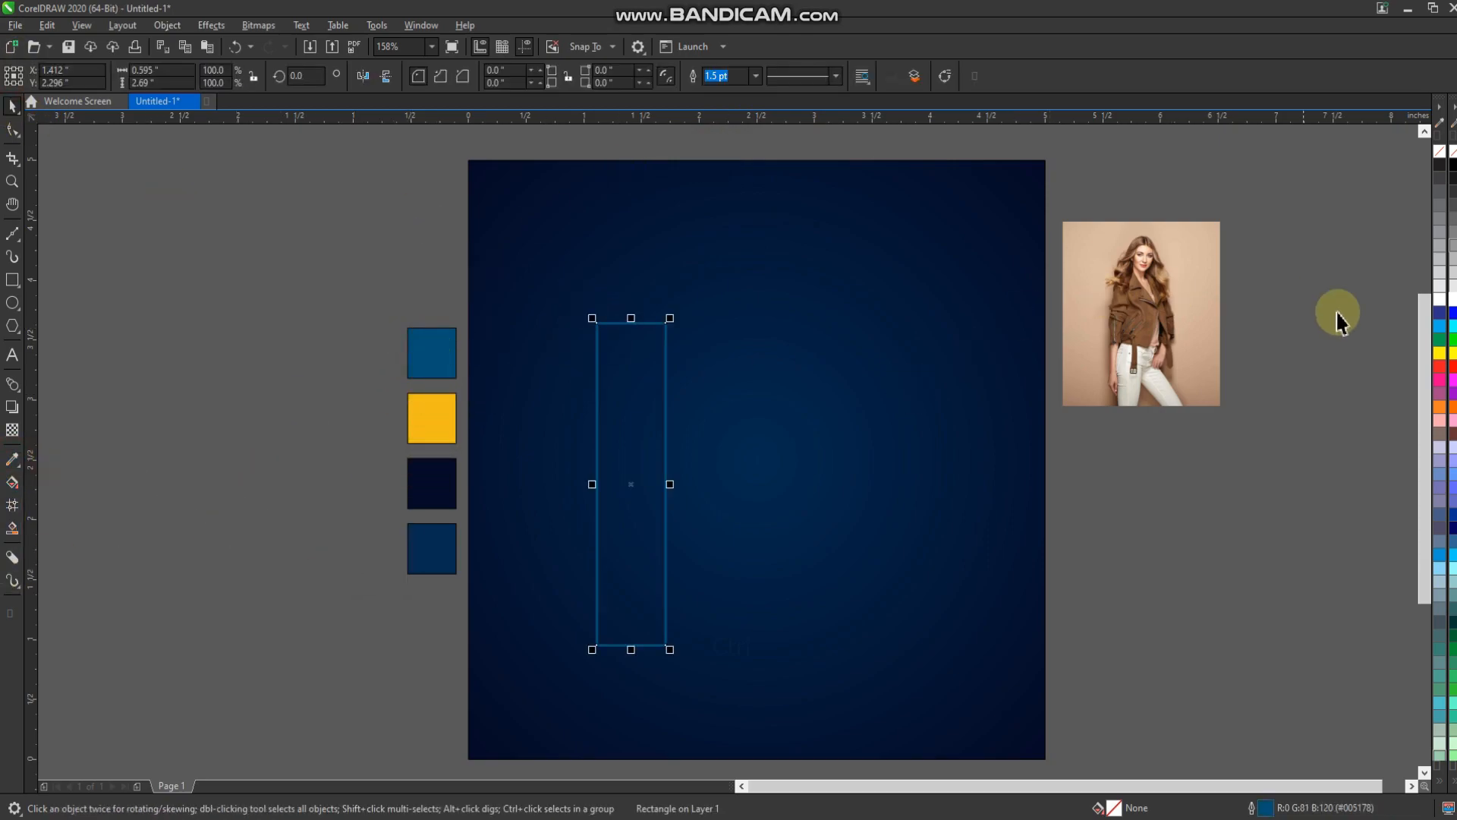
click(1440, 299)
Duplicate the bar beside itself slightly higher, then duplicate the pair alongside to make four evenly spaced, staggered bars
drag(653, 472, 706, 445)
shift+click(643, 462)
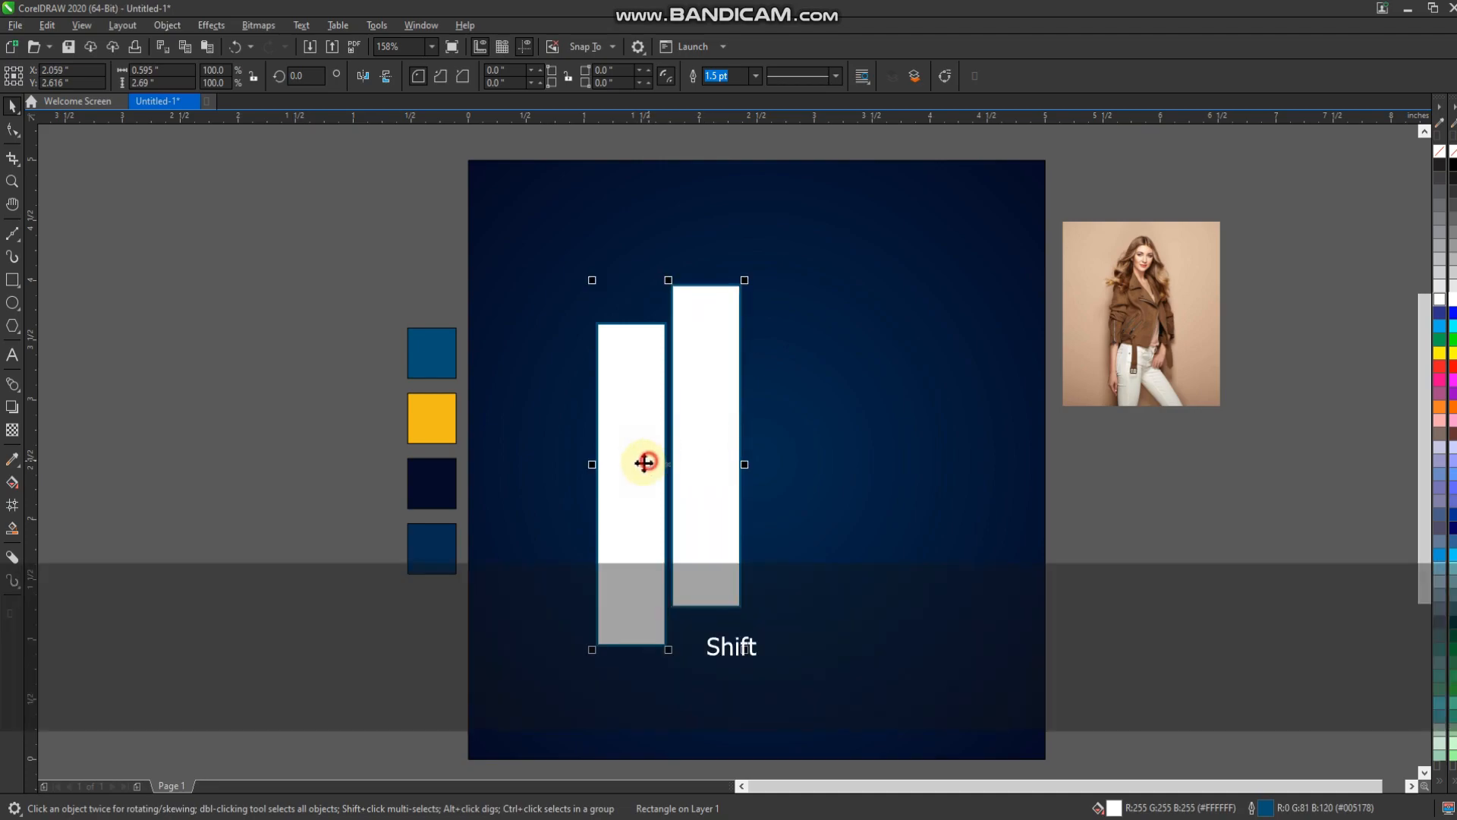
drag(600, 462, 740, 445)
scroll(750, 444, up, 4)
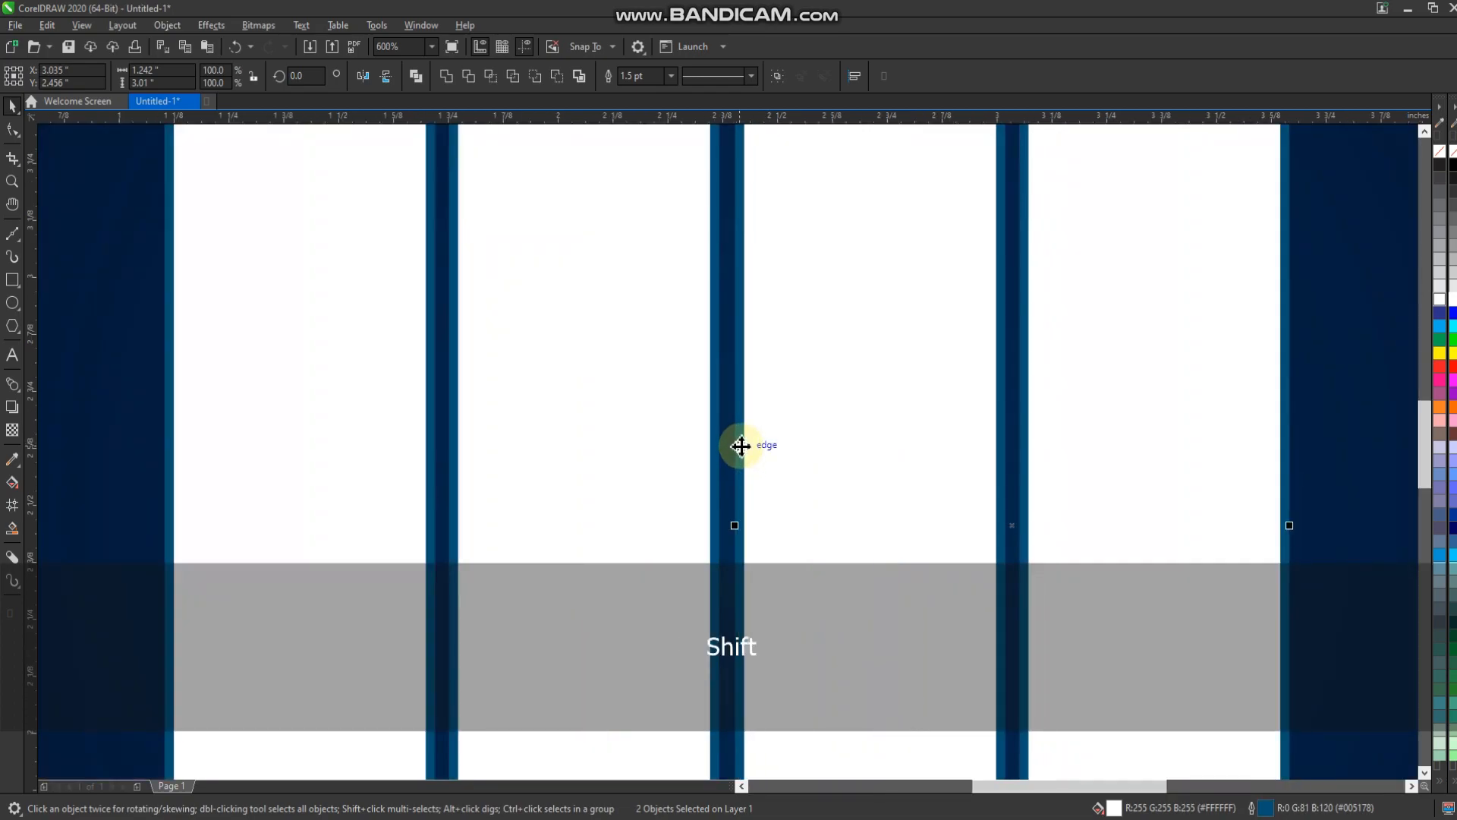
scroll(682, 429, down, 4)
Group the four white bars and rotate the group to 330 degrees
shift+click(662, 423)
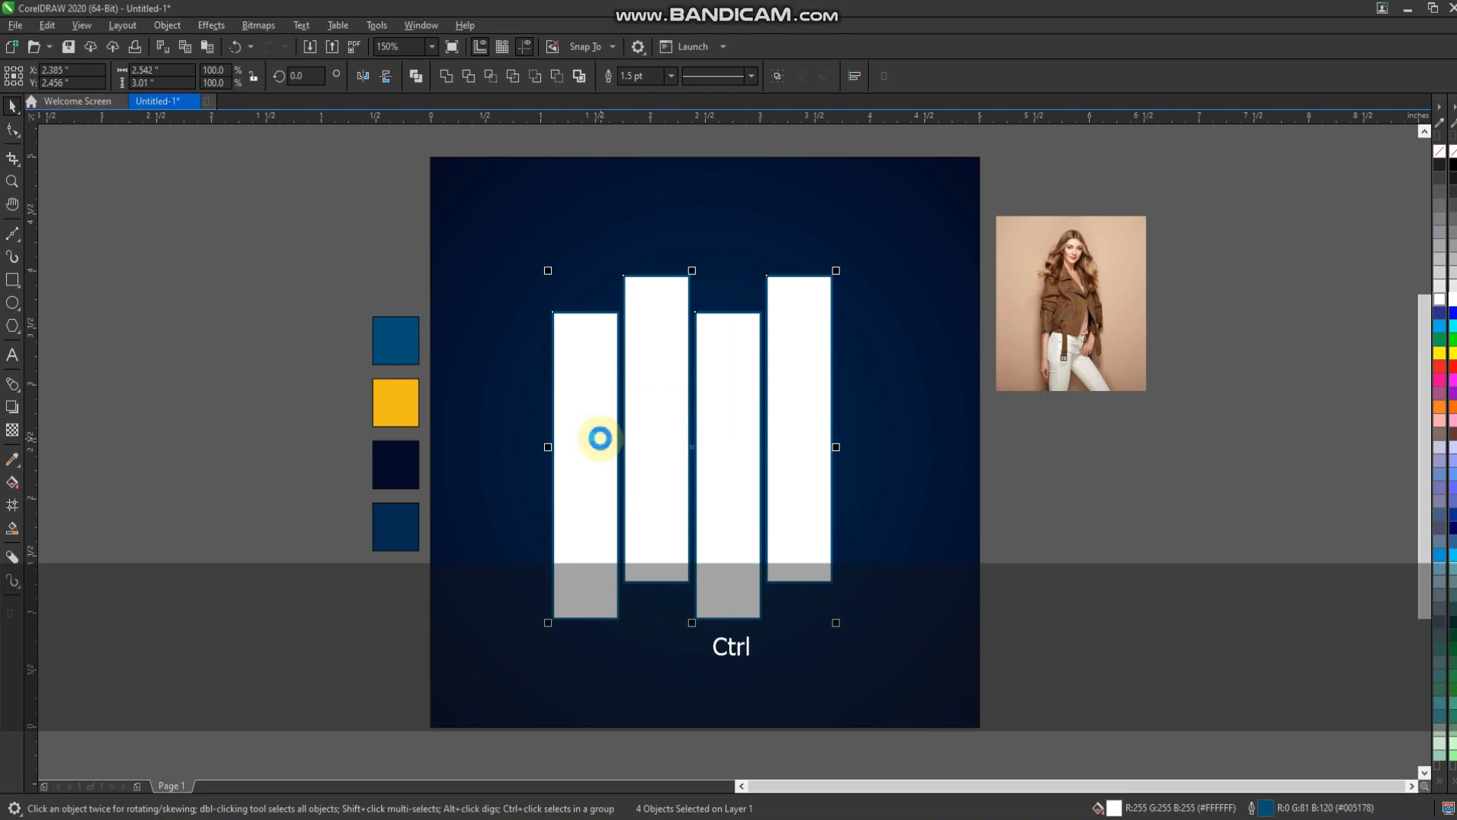
key(ctrl+g)
mouse_move(845, 273)
mouse_down()
mouse_move(910, 399)
mouse_move(903, 384)
mouse_up()
drag(825, 408, 825, 408)
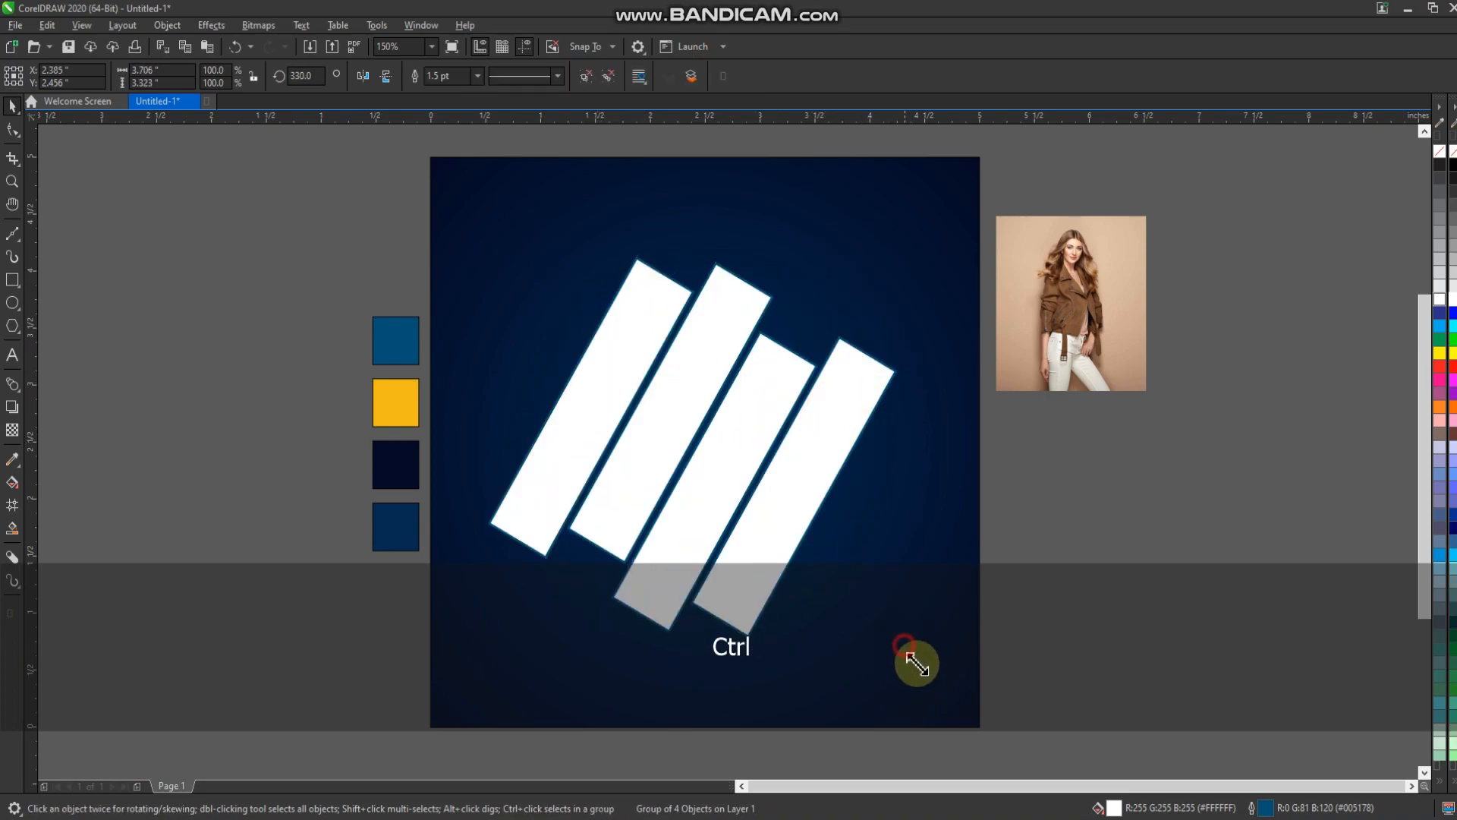
Enlarge the slanted bar group to about 4.1 by 3.67 inches and nudge it down to centre it on the page
drag(910, 656, 932, 666)
drag(805, 492, 814, 501)
key(Down)
key(Down)
key(Down)
key(Down)
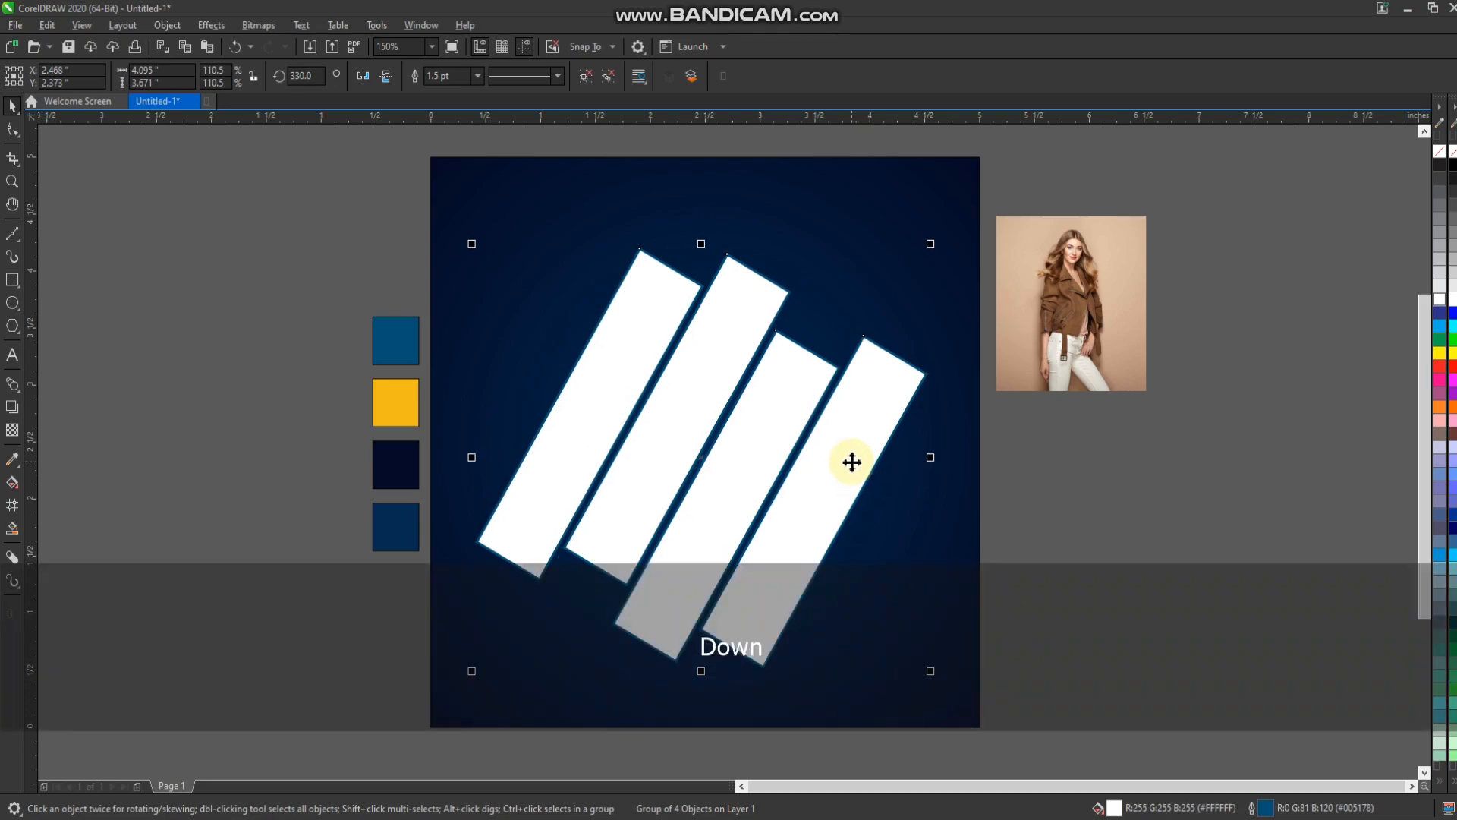
click(1020, 490)
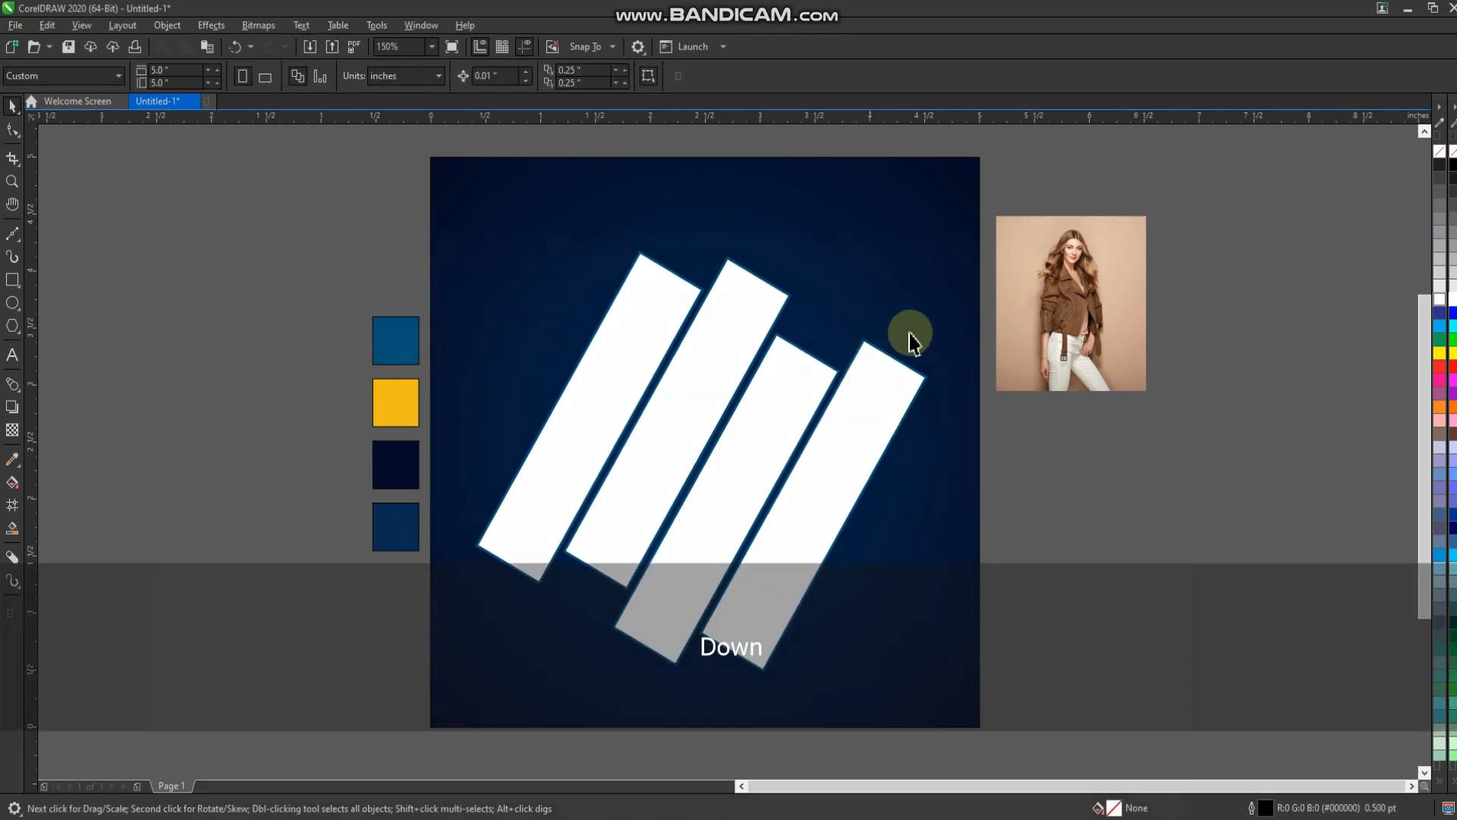
PowerClip the woman's photo inside the slanted bar group and open the clipped contents for editing
click(1041, 302)
right_click(1037, 299)
click(1070, 510)
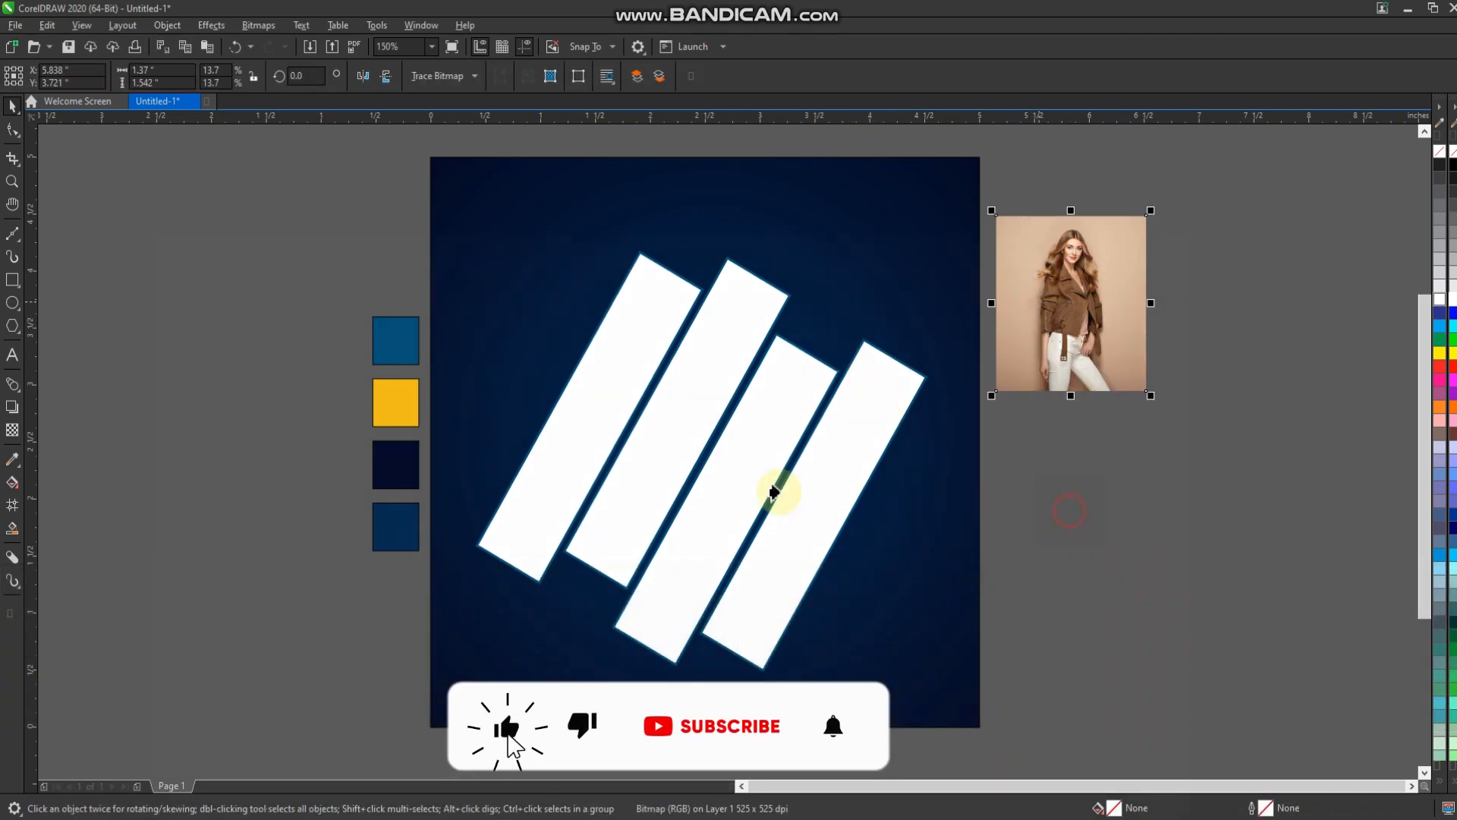
click(773, 491)
click(65, 139)
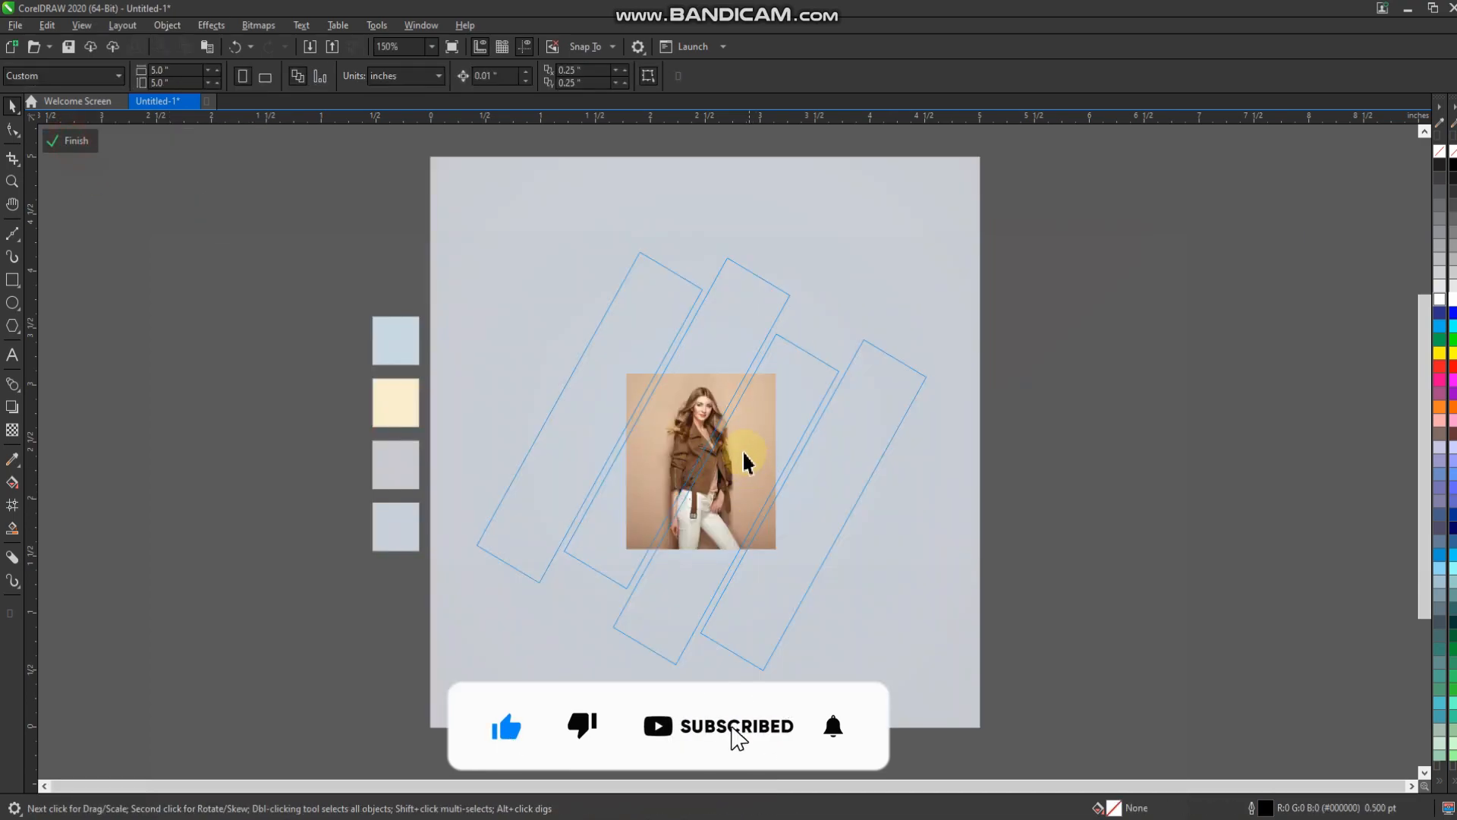
Enlarge the clipped photo to about 4.53 by 5.09 inches so that it covers all four bars
click(740, 436)
drag(783, 368, 1001, 235)
drag(900, 692, 943, 757)
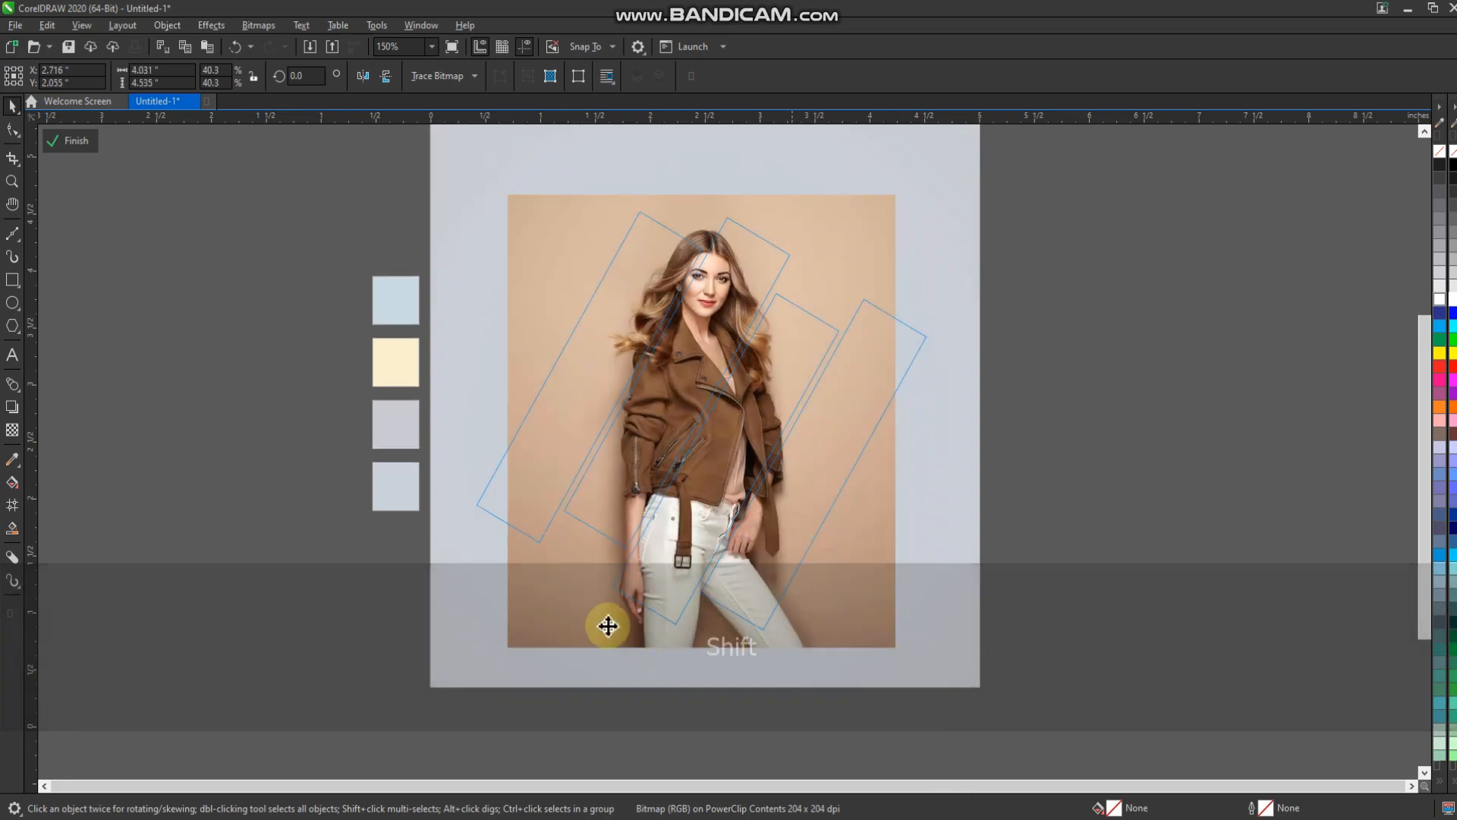
drag(502, 718, 448, 725)
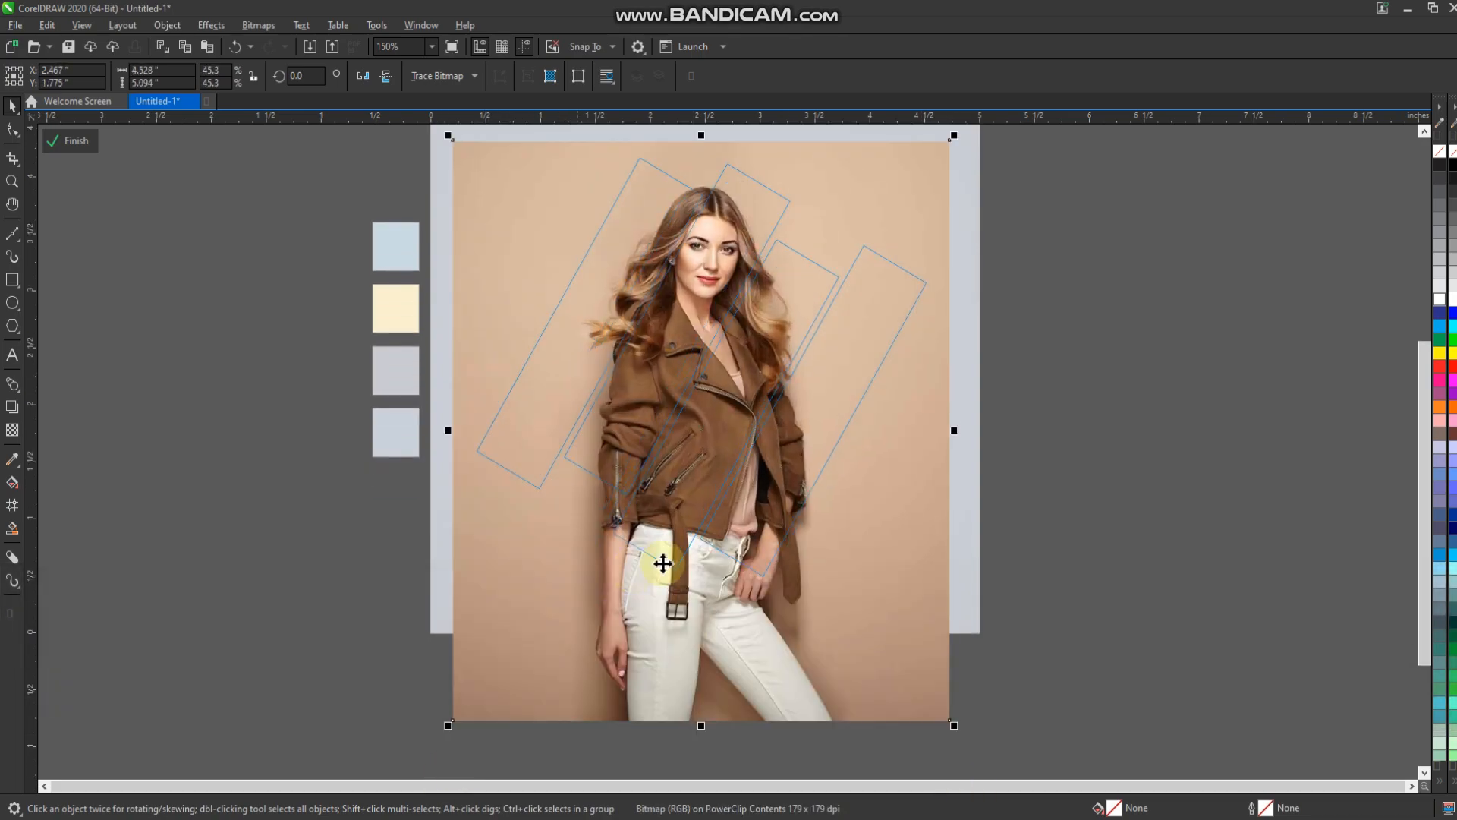
Move the photo to about X 2.535, Y 1.674 inches so the woman sits within the bars, and finish editing the PowerClip
drag(709, 563, 721, 493)
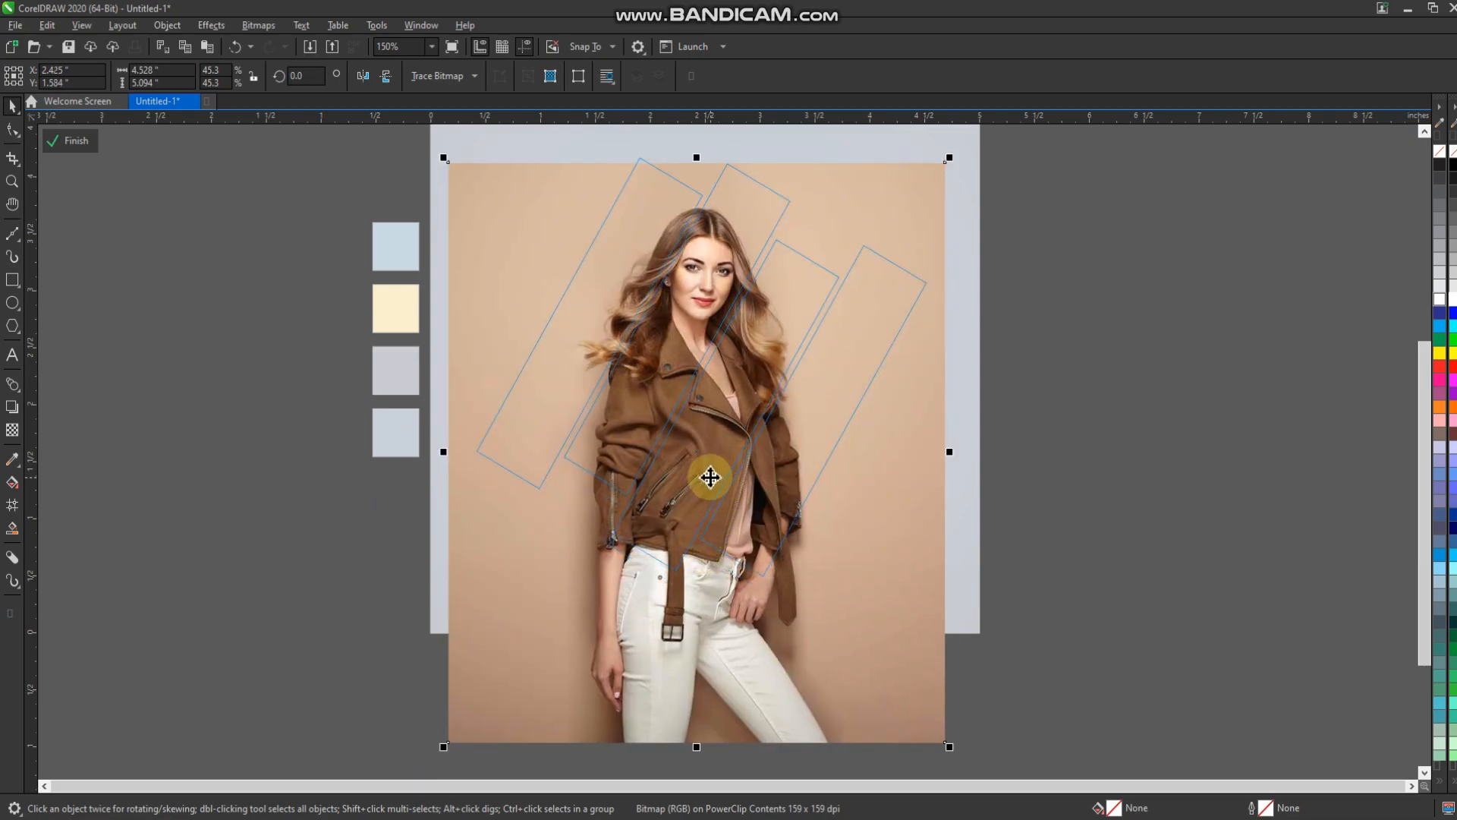
key(Right)
key(Right)
key(Right)
key(Right)
key(Right)
key(Right)
key(Right)
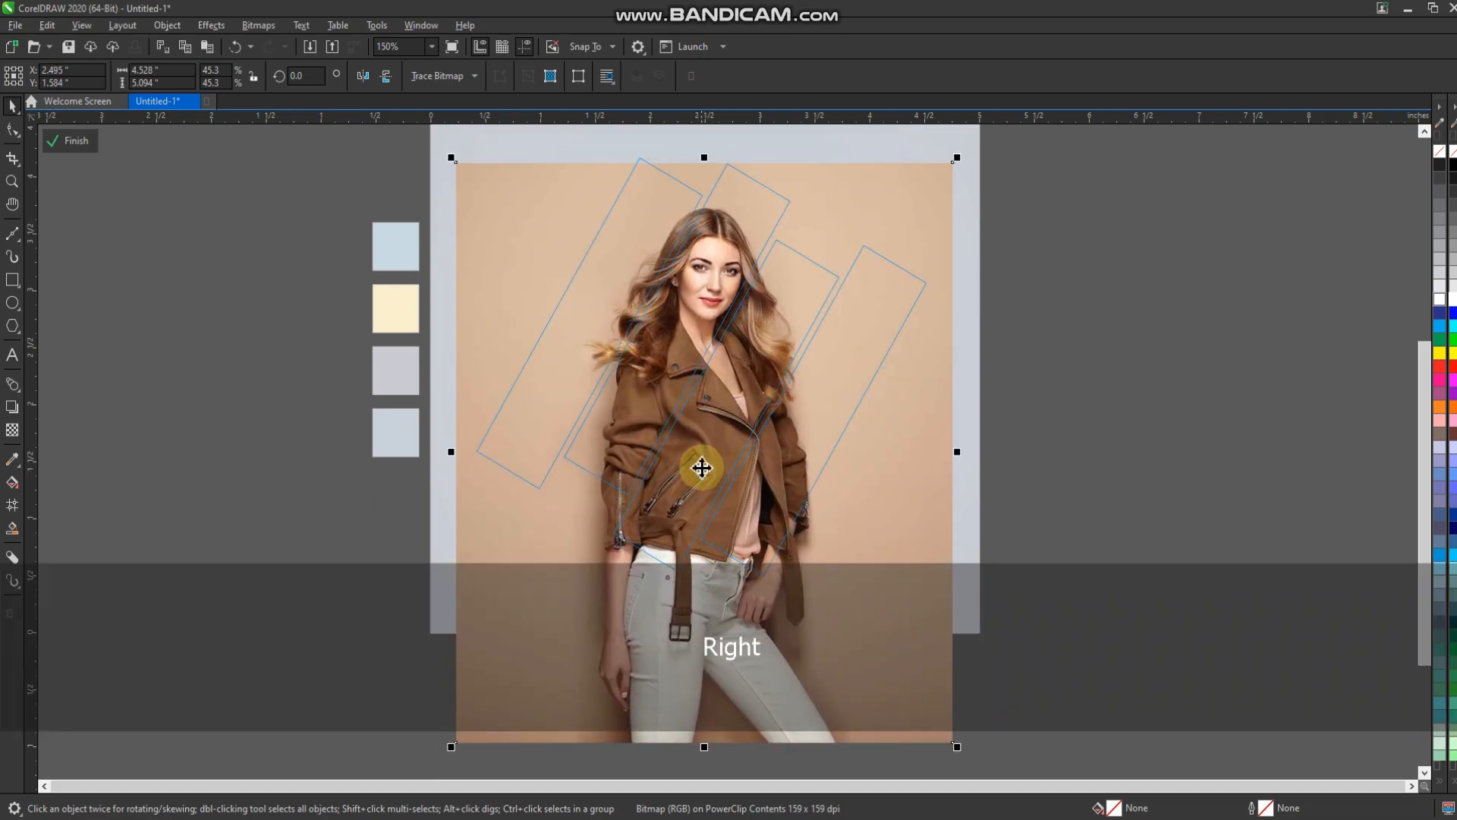
key(Up)
key(Up)
key(Up)
key(Up)
key(Up)
key(Up)
key(Up)
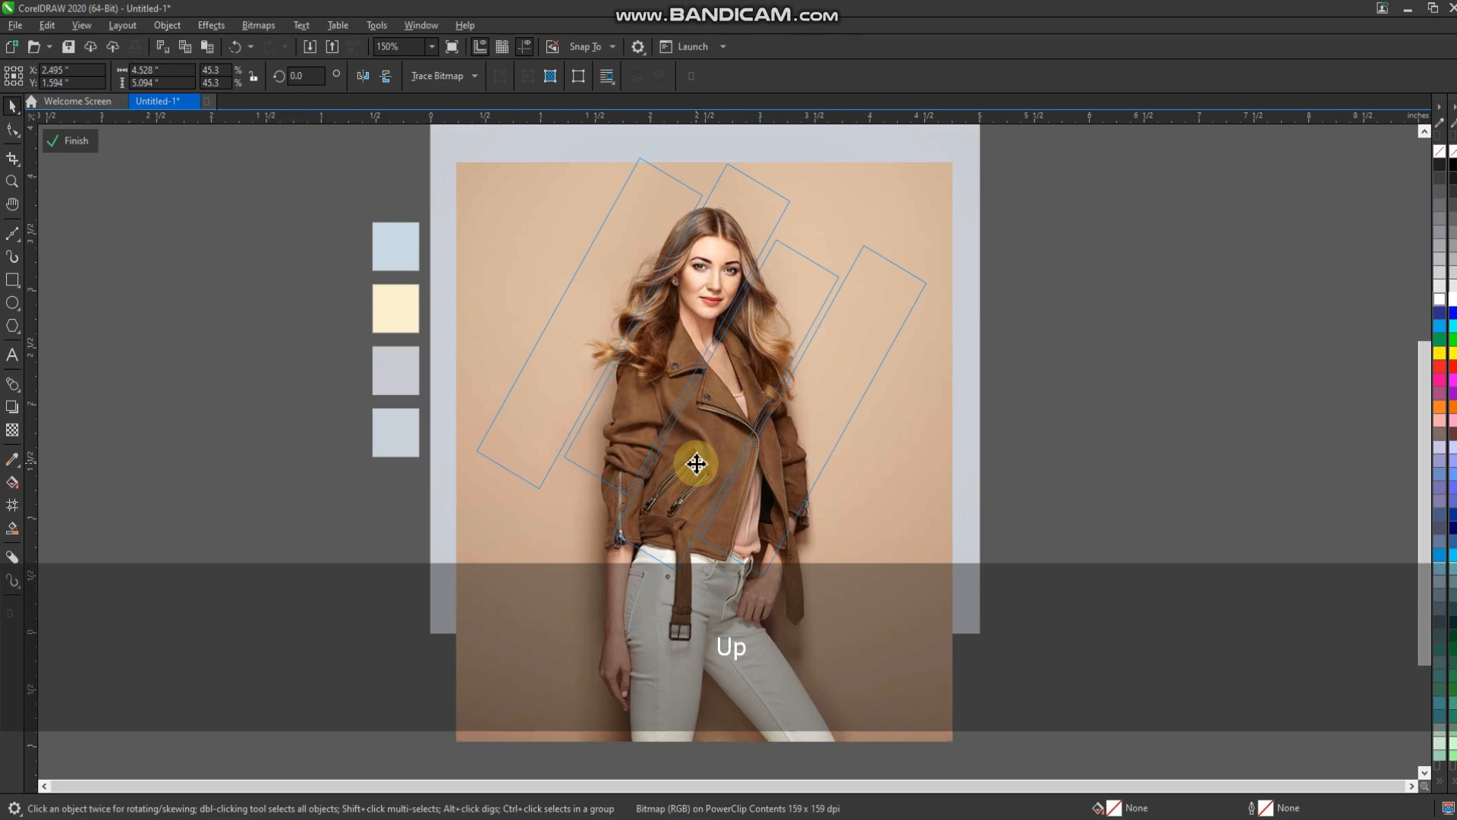
key(Up)
key(Up)
key(Right)
key(Right)
key(Right)
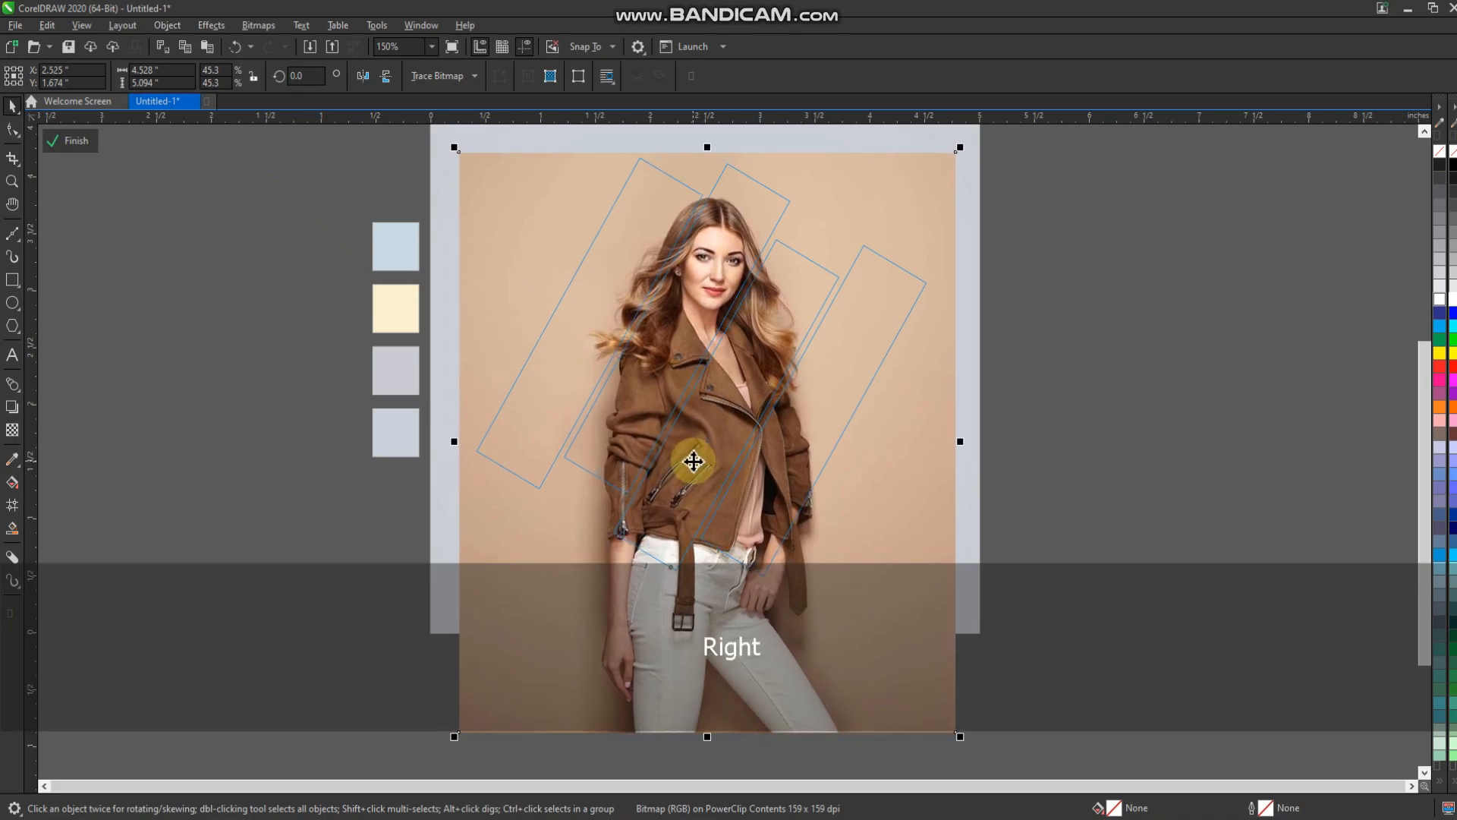
click(61, 141)
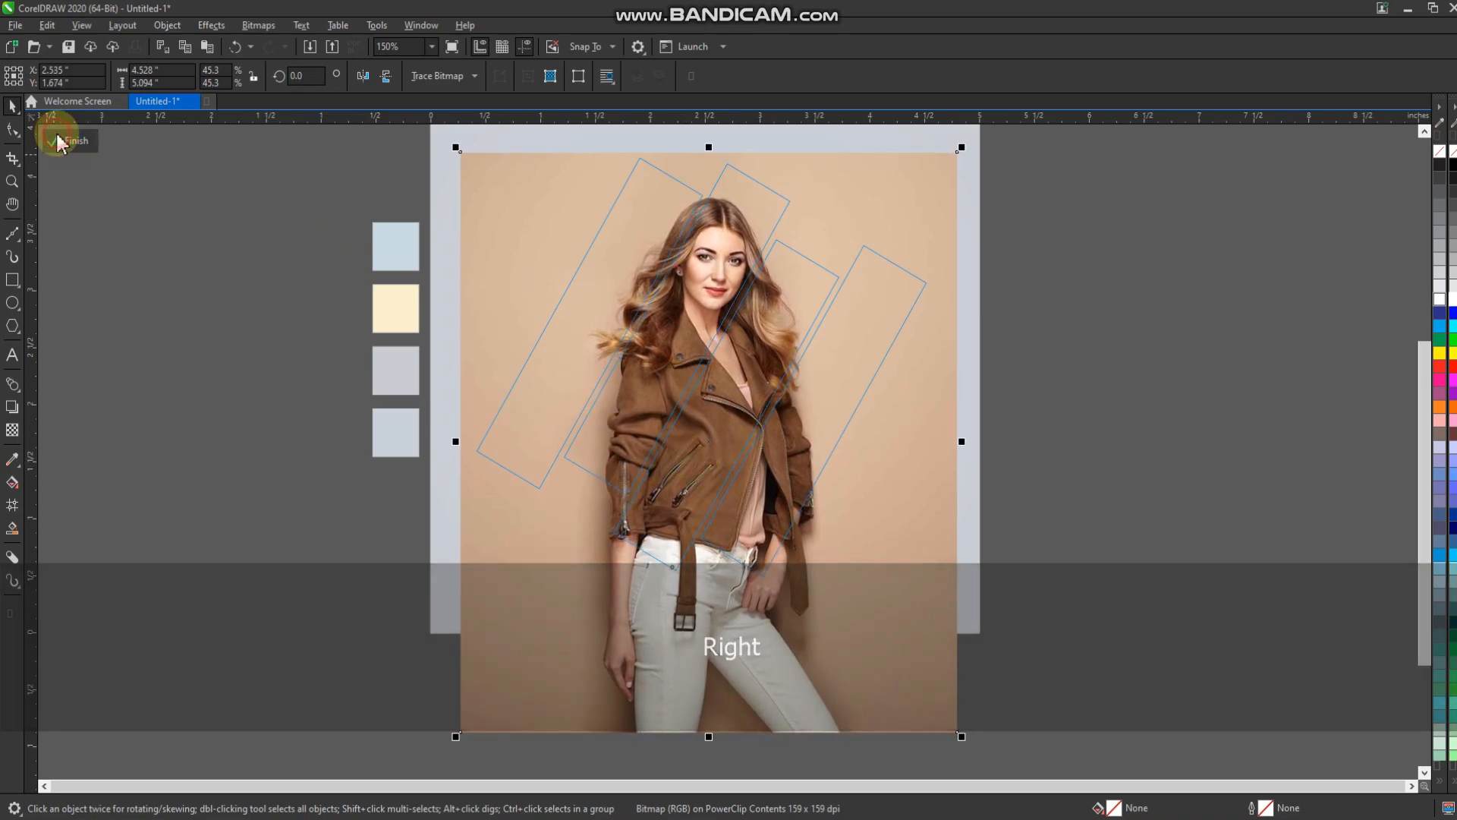
Try a white outline on the photo-filled bars
scroll(510, 531, down, 2)
scroll(650, 379, up, 2)
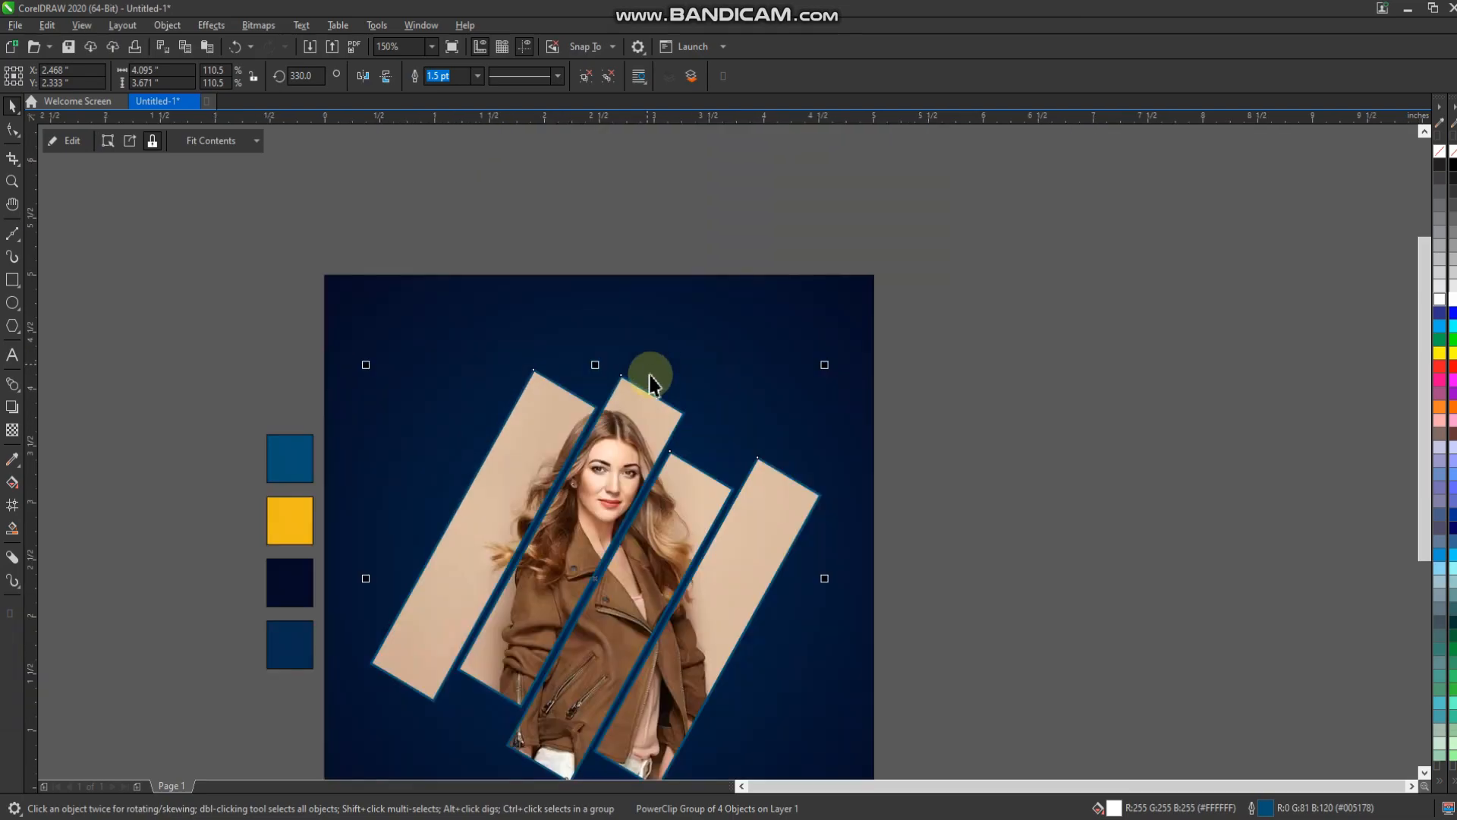
right_click(1451, 303)
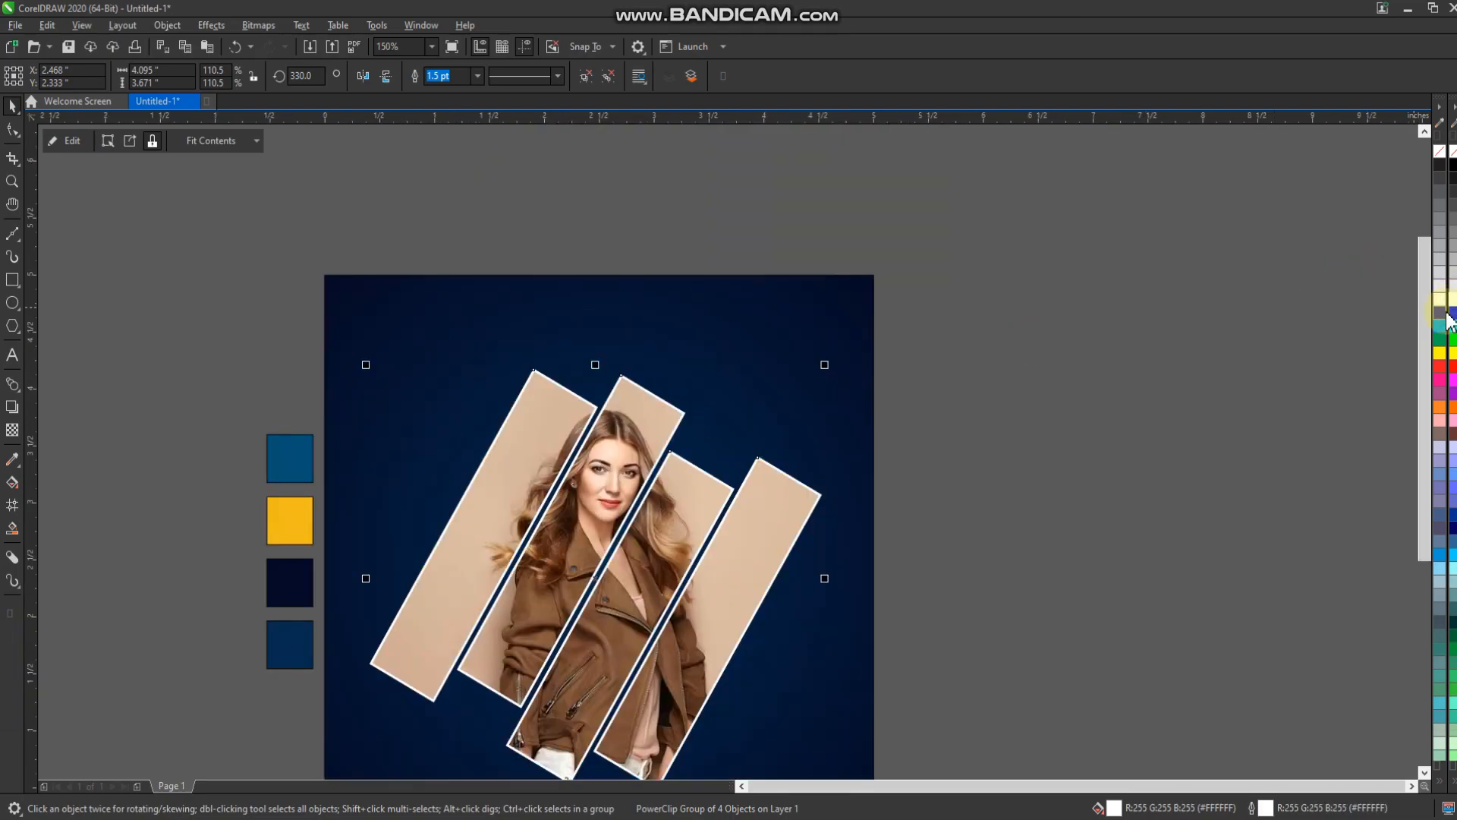
key(ctrl+z)
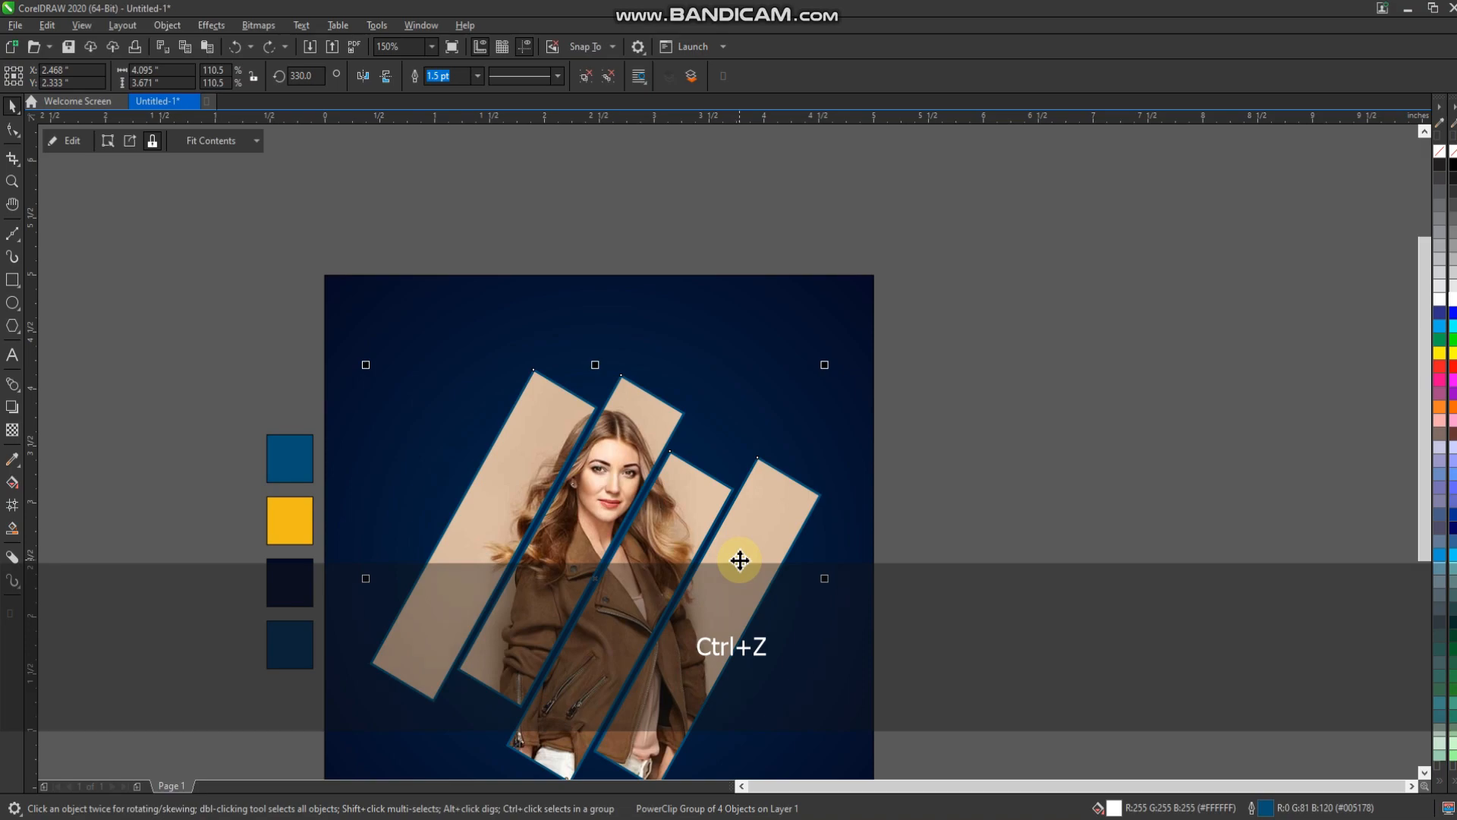
click(956, 348)
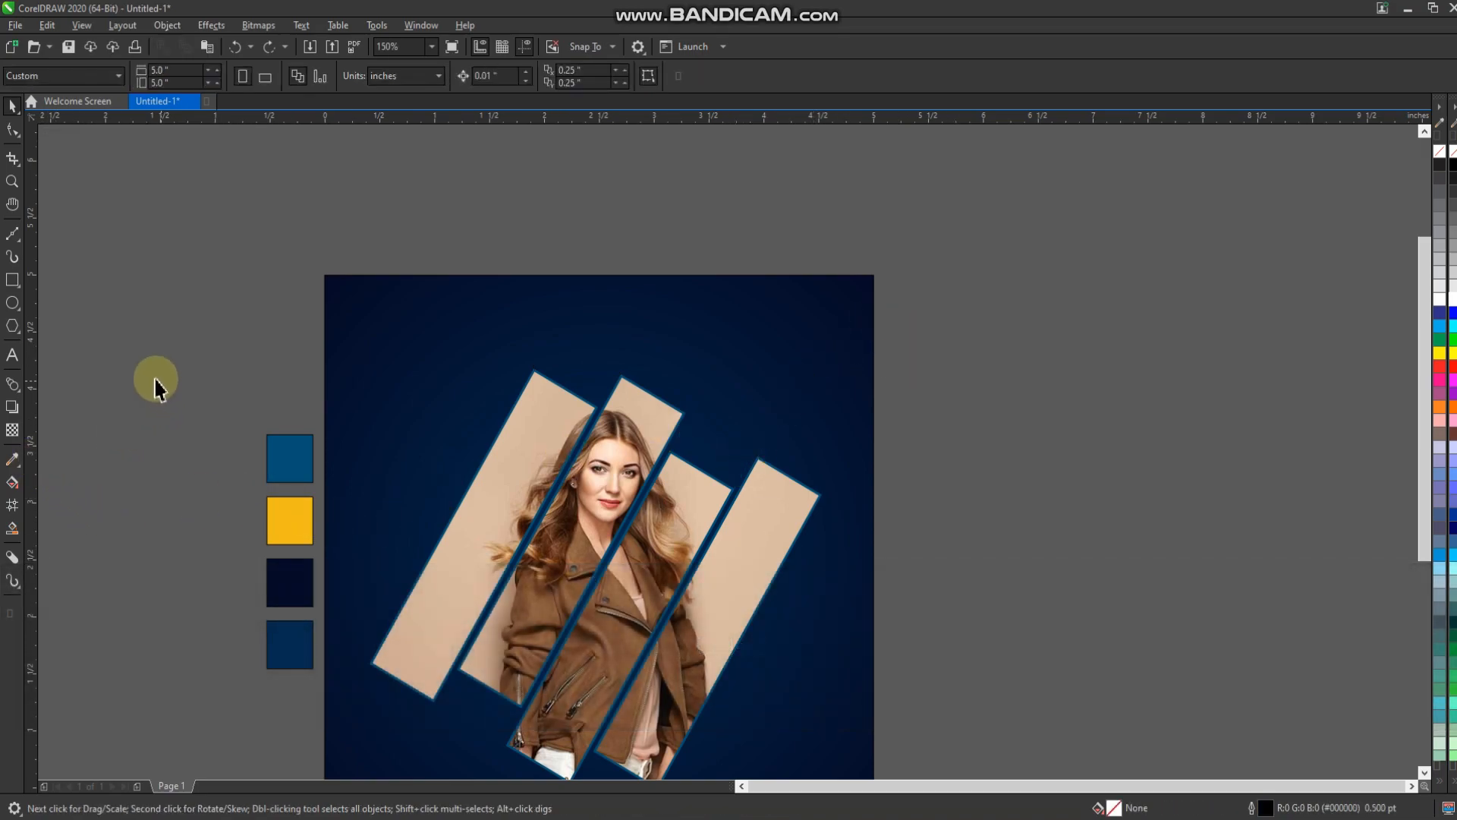
Add the two-line text NEW ARRIVAL above the bars in 24 pt bold Arial and fill it white
click(398, 371)
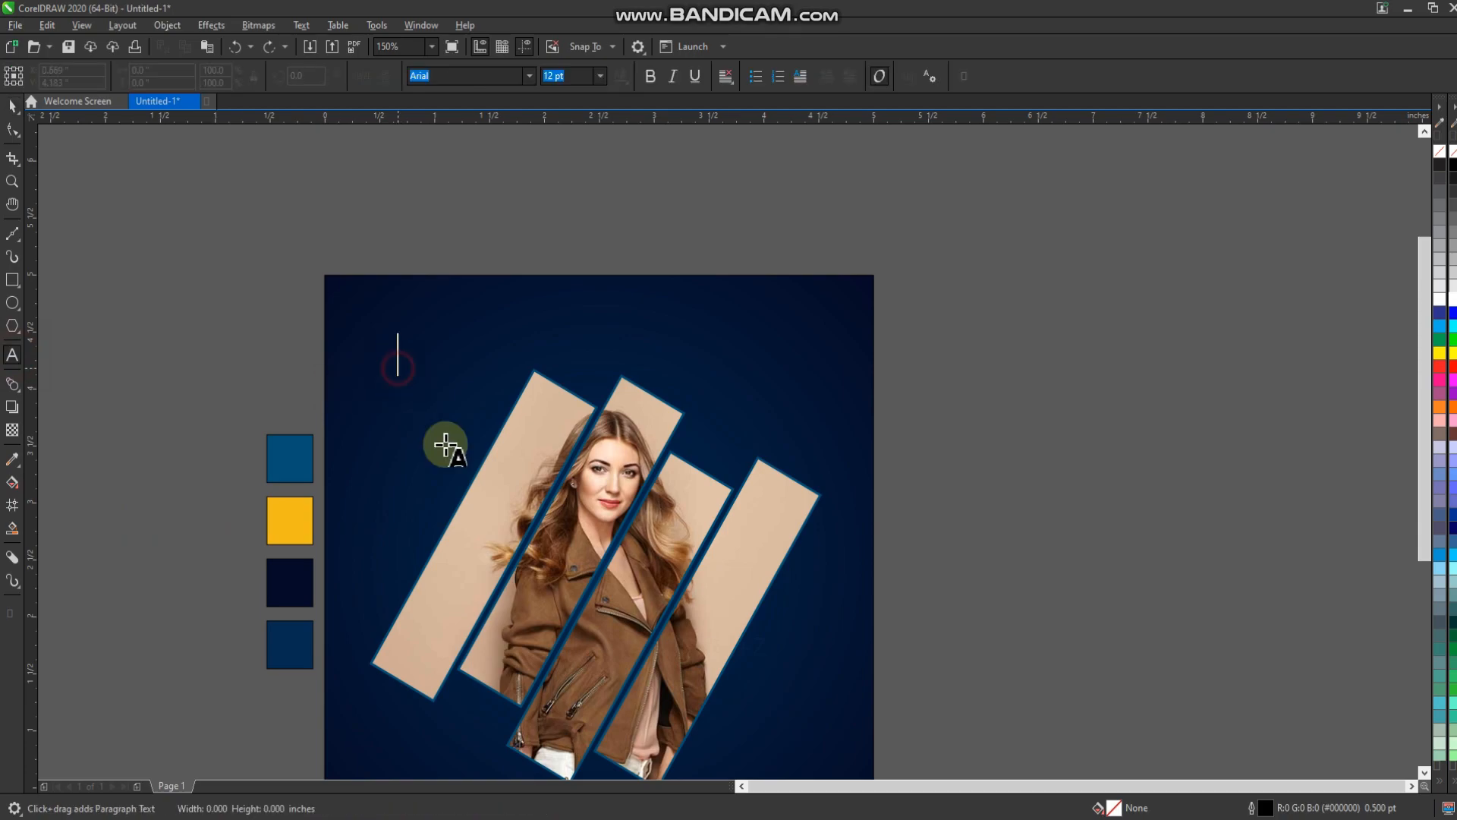
text(NEW)
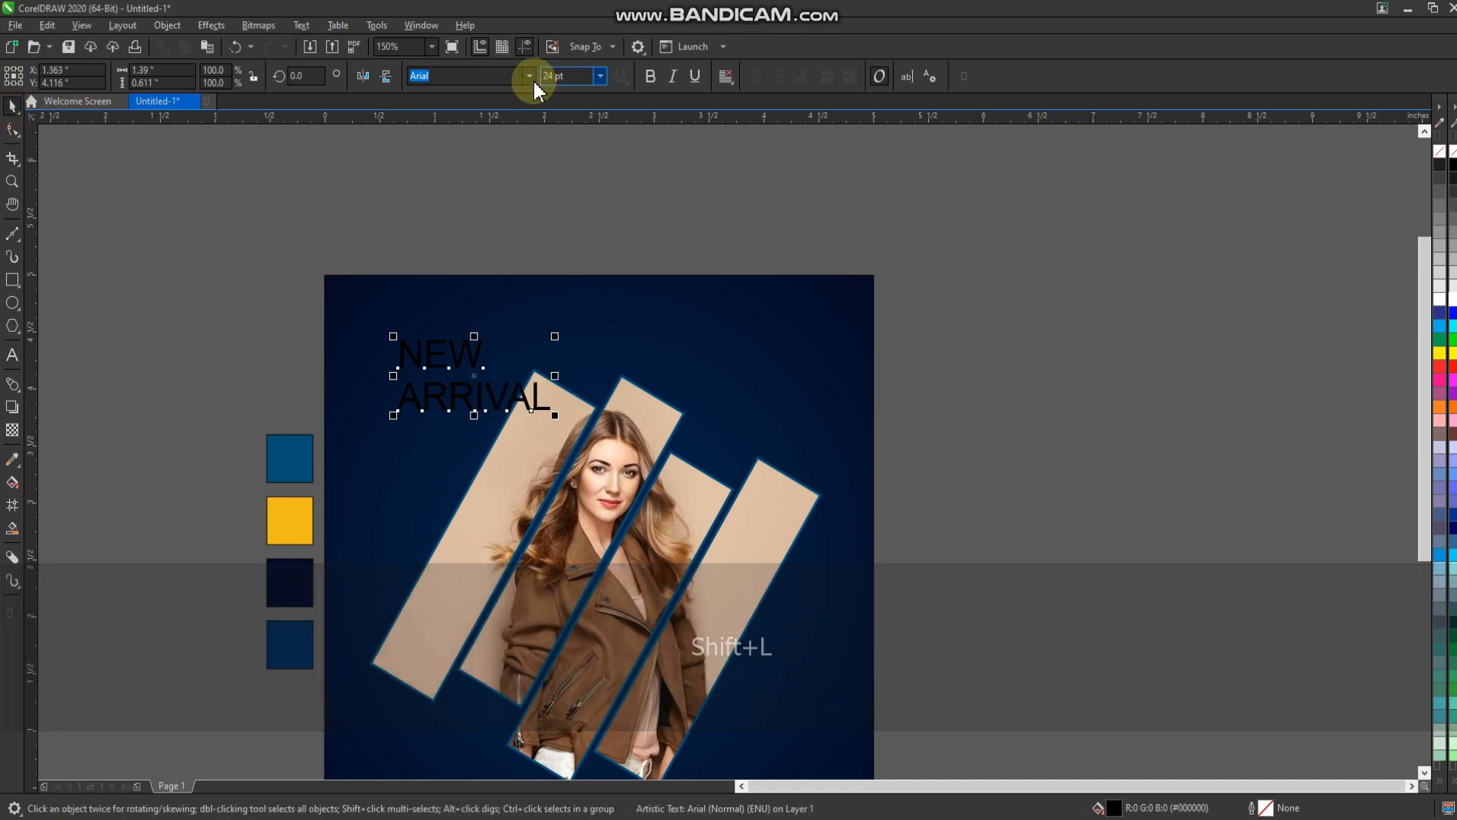
click(651, 76)
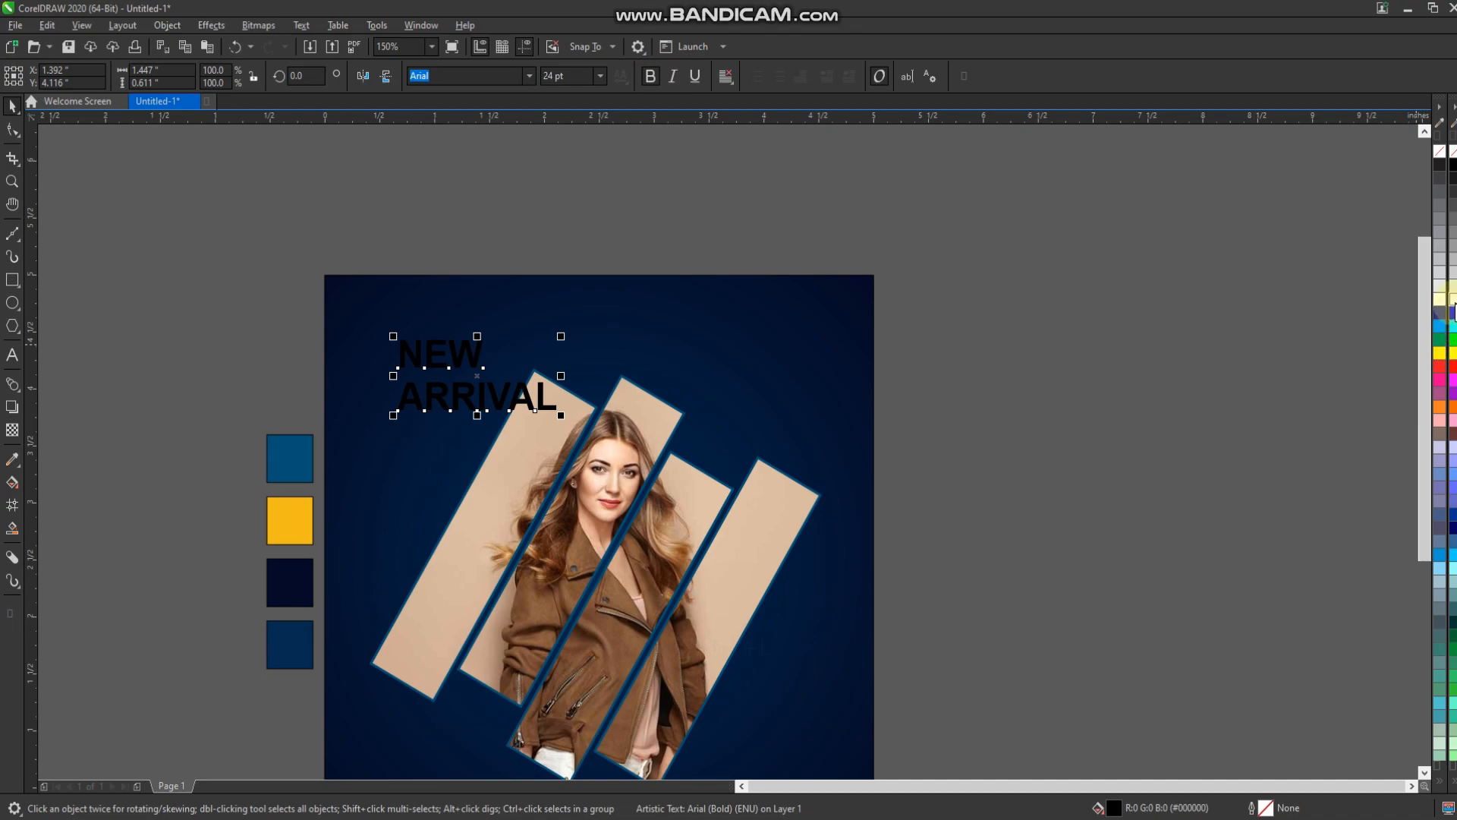
click(1451, 304)
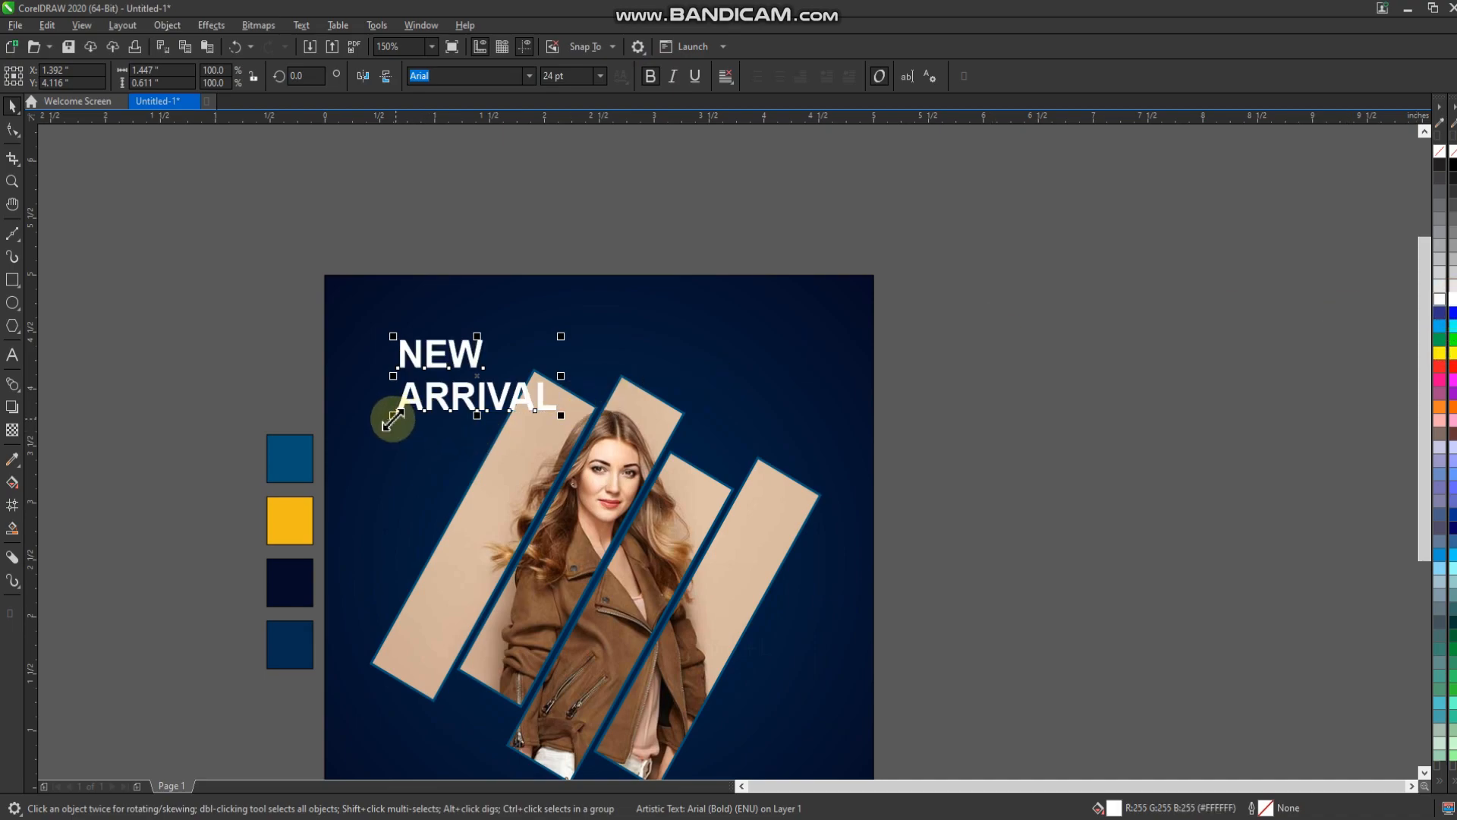
Enlarge the NEW ARRIVAL text to about 32.8 pt and change its font to Big Sky
drag(393, 420, 334, 440)
click(529, 76)
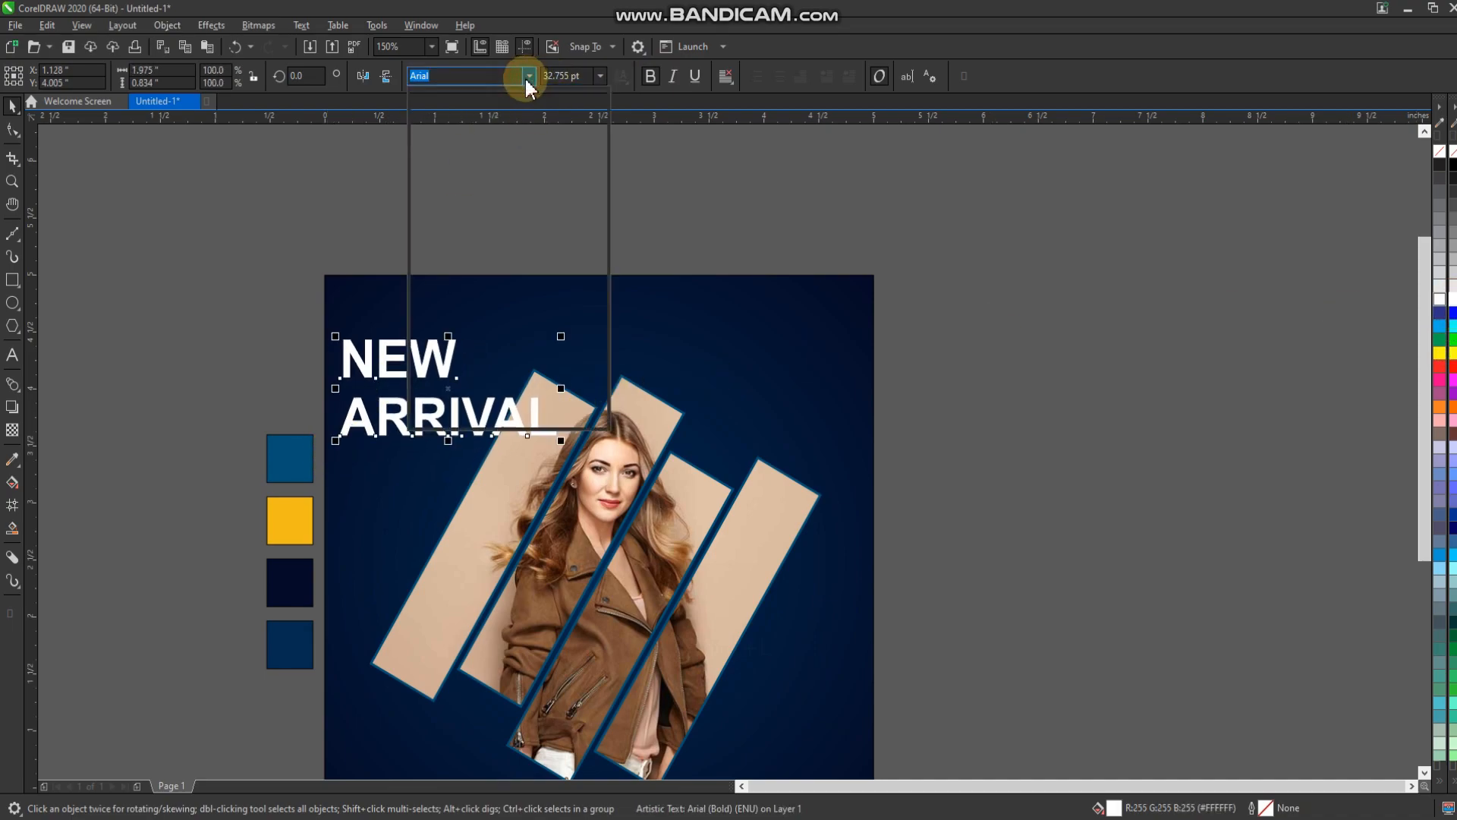
click(451, 144)
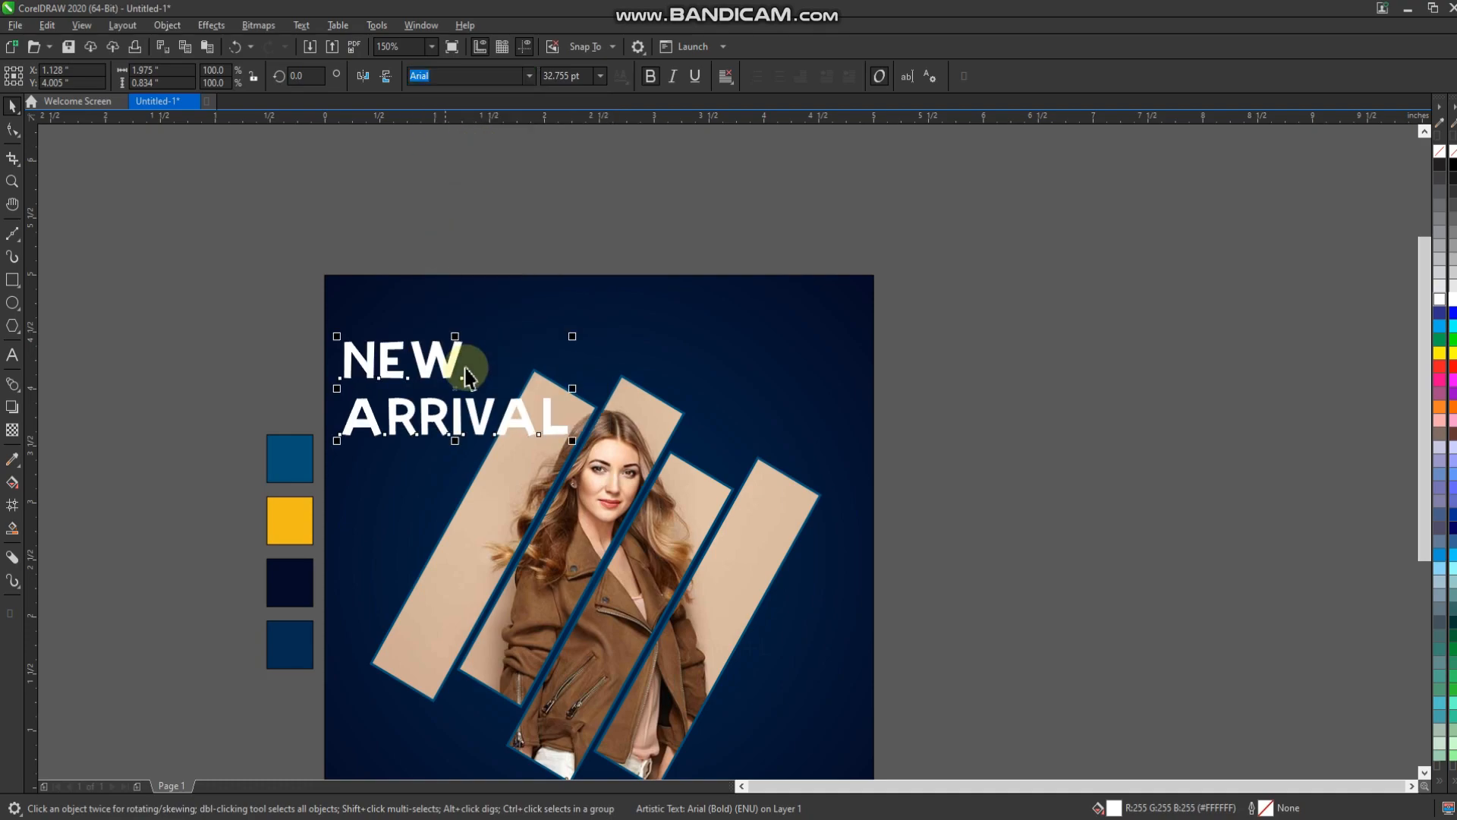
Shrink the heading to about 22.1 pt and place it in the page's upper left corner at about X 0.802, Y 4.38 inches
drag(575, 332, 544, 332)
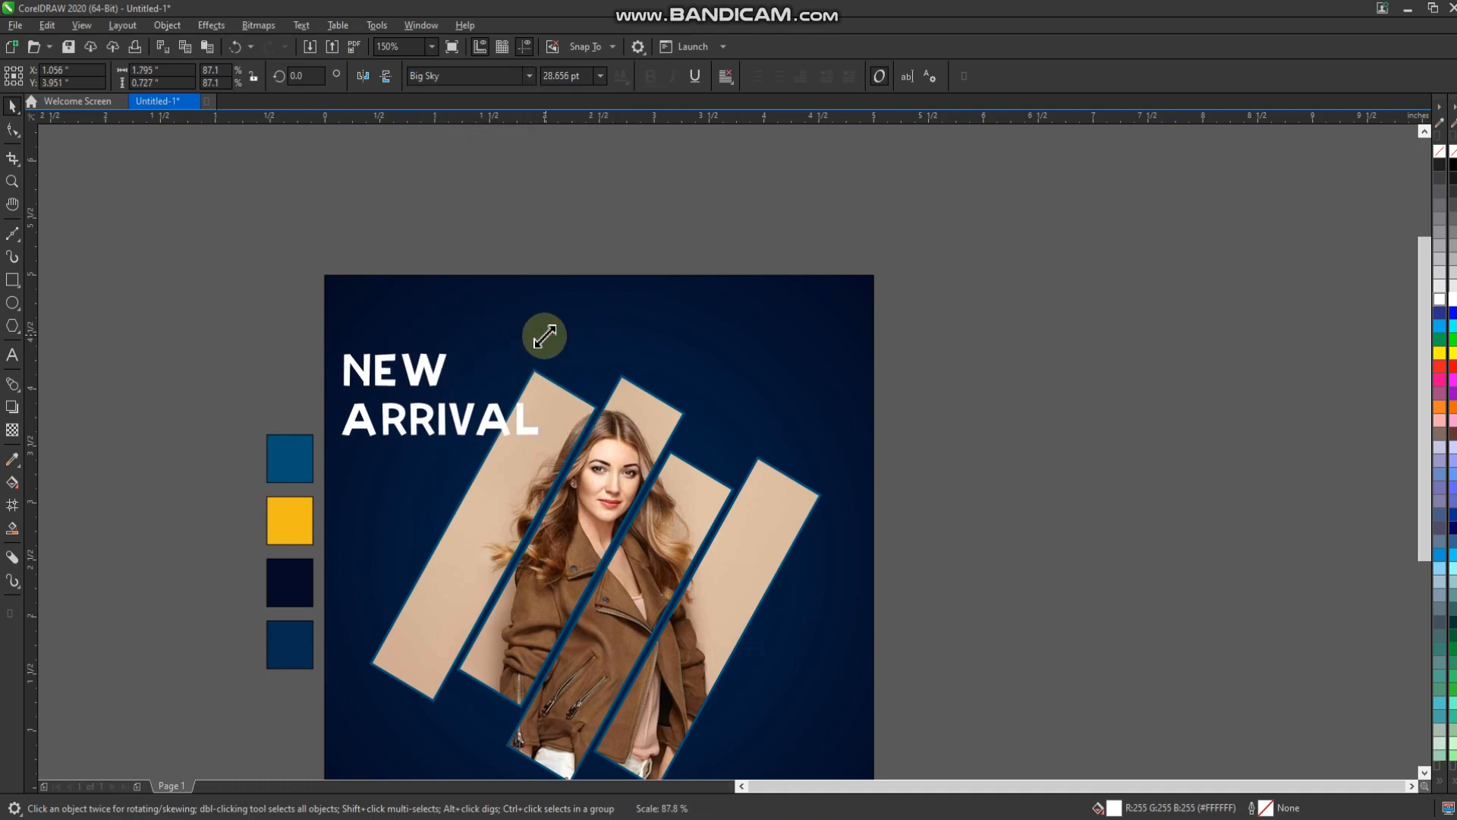
scroll(410, 423, up, 2)
drag(423, 399, 411, 257)
scroll(446, 402, down, 2)
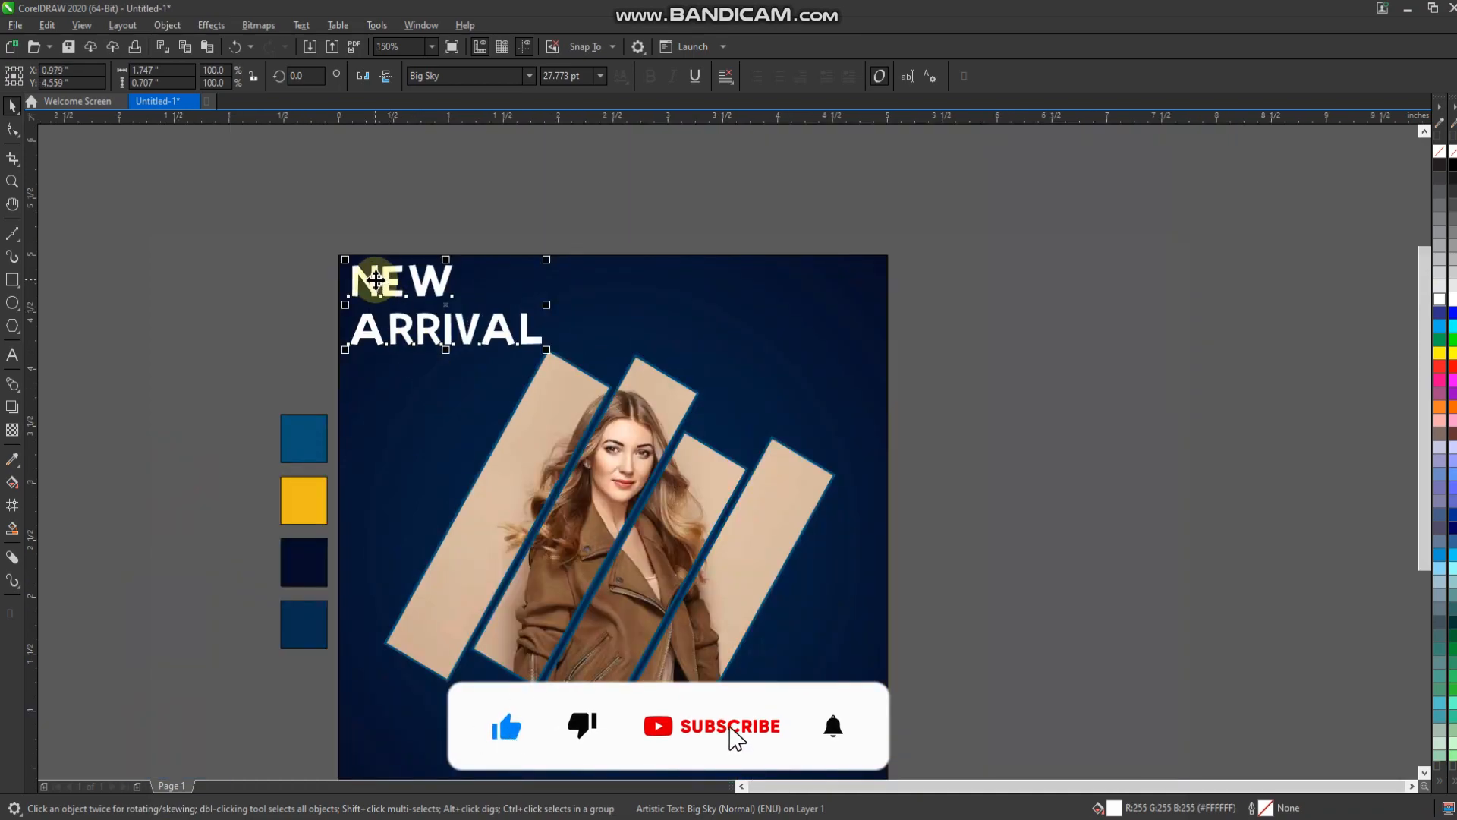
scroll(377, 280, up, 2)
drag(711, 242, 625, 251)
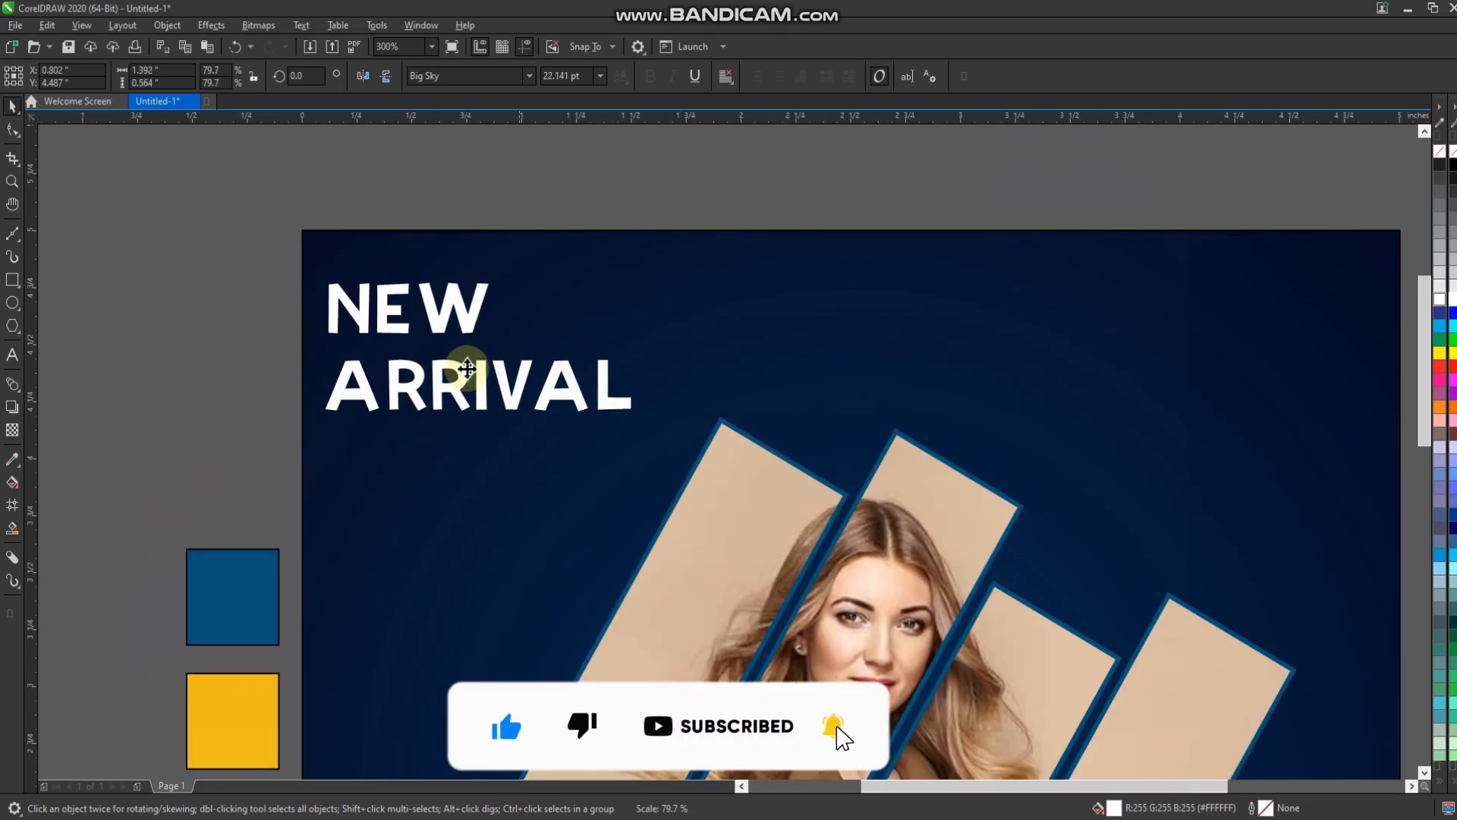
drag(465, 367, 480, 420)
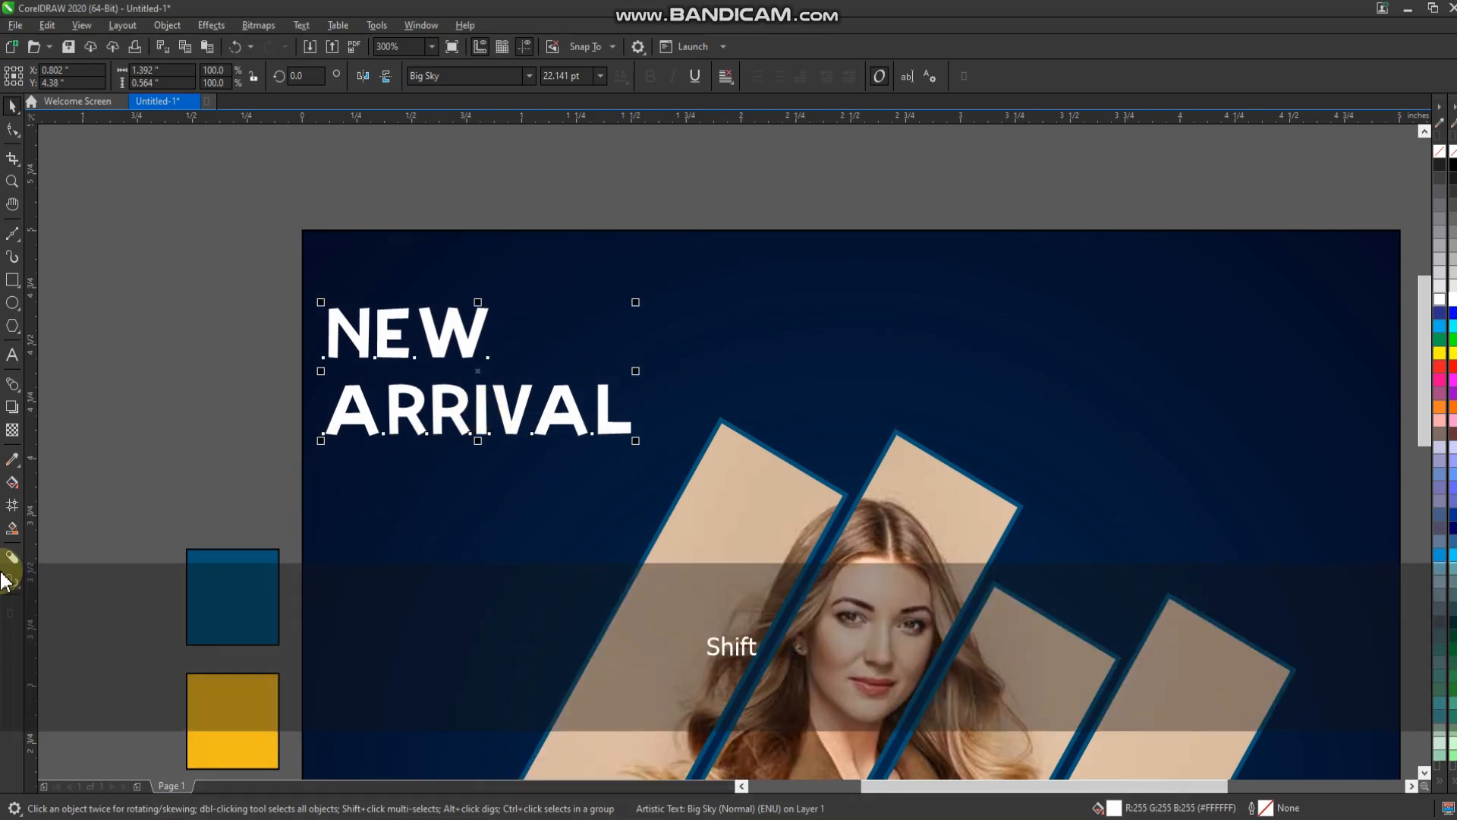
Break the heading apart into separate lines and fill ARRIVAL with the yellow sampled from the palette swatch
key(ctrl+k)
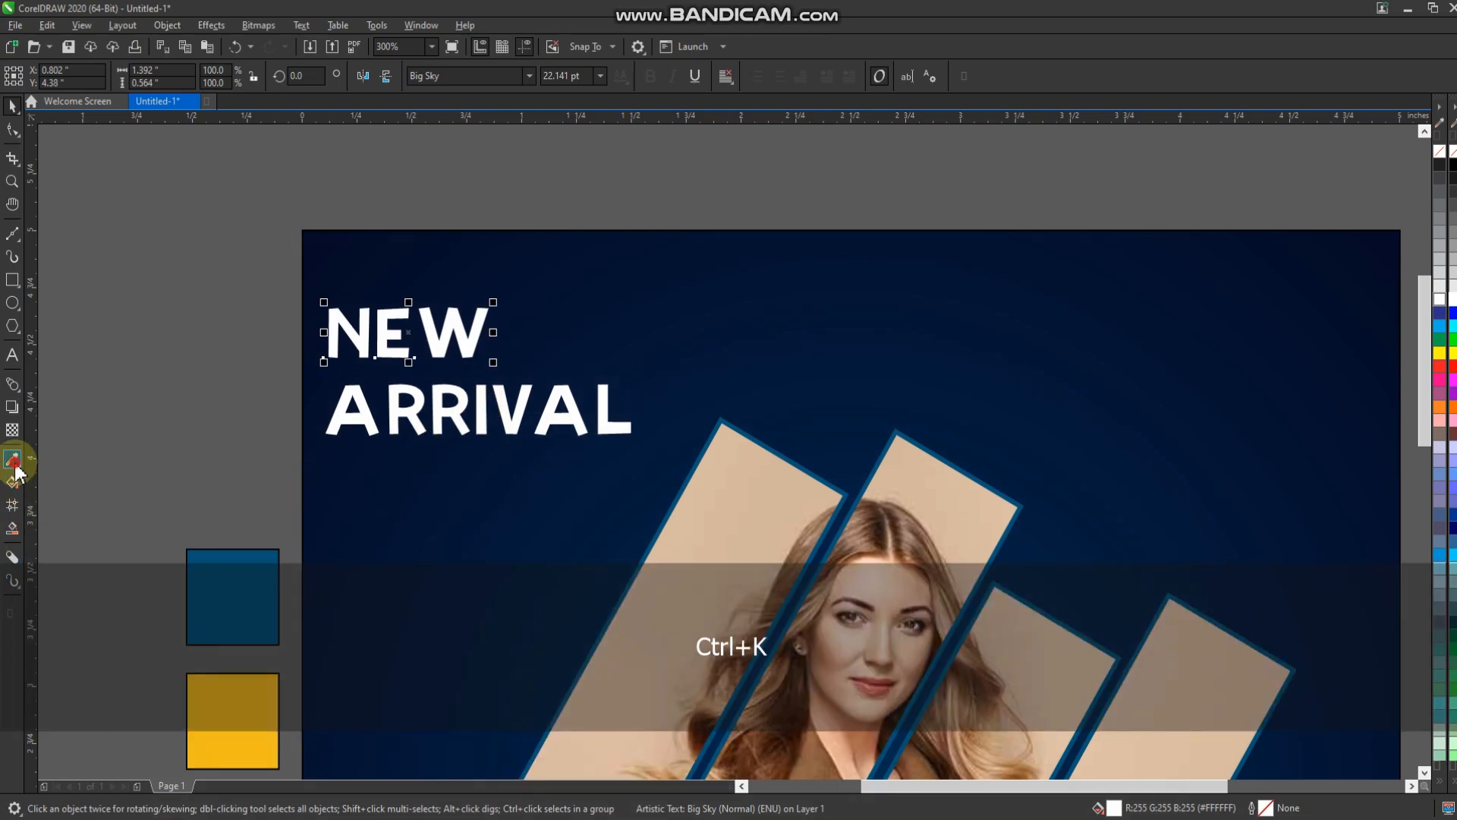
click(14, 463)
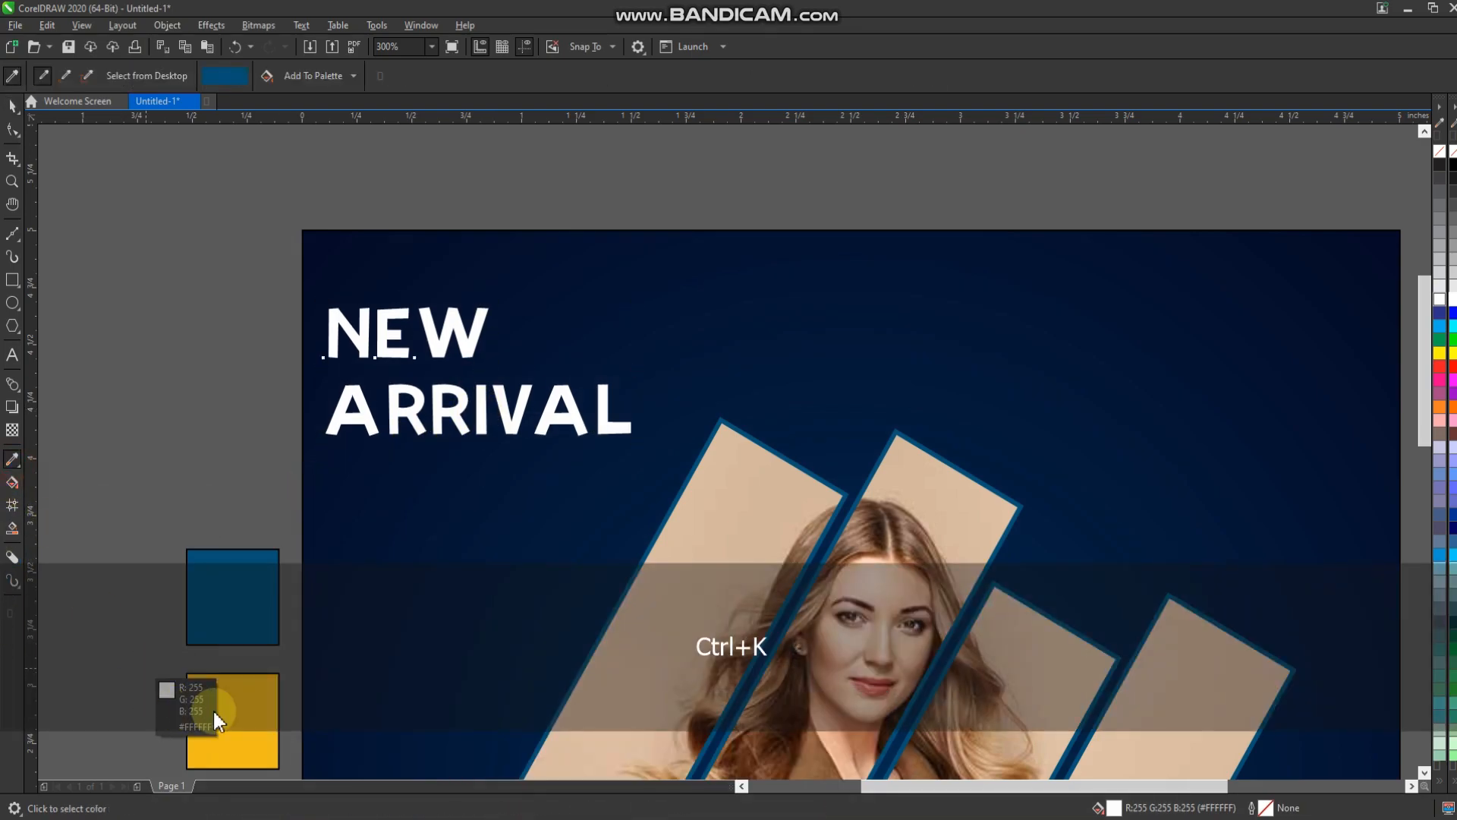
click(266, 691)
click(438, 427)
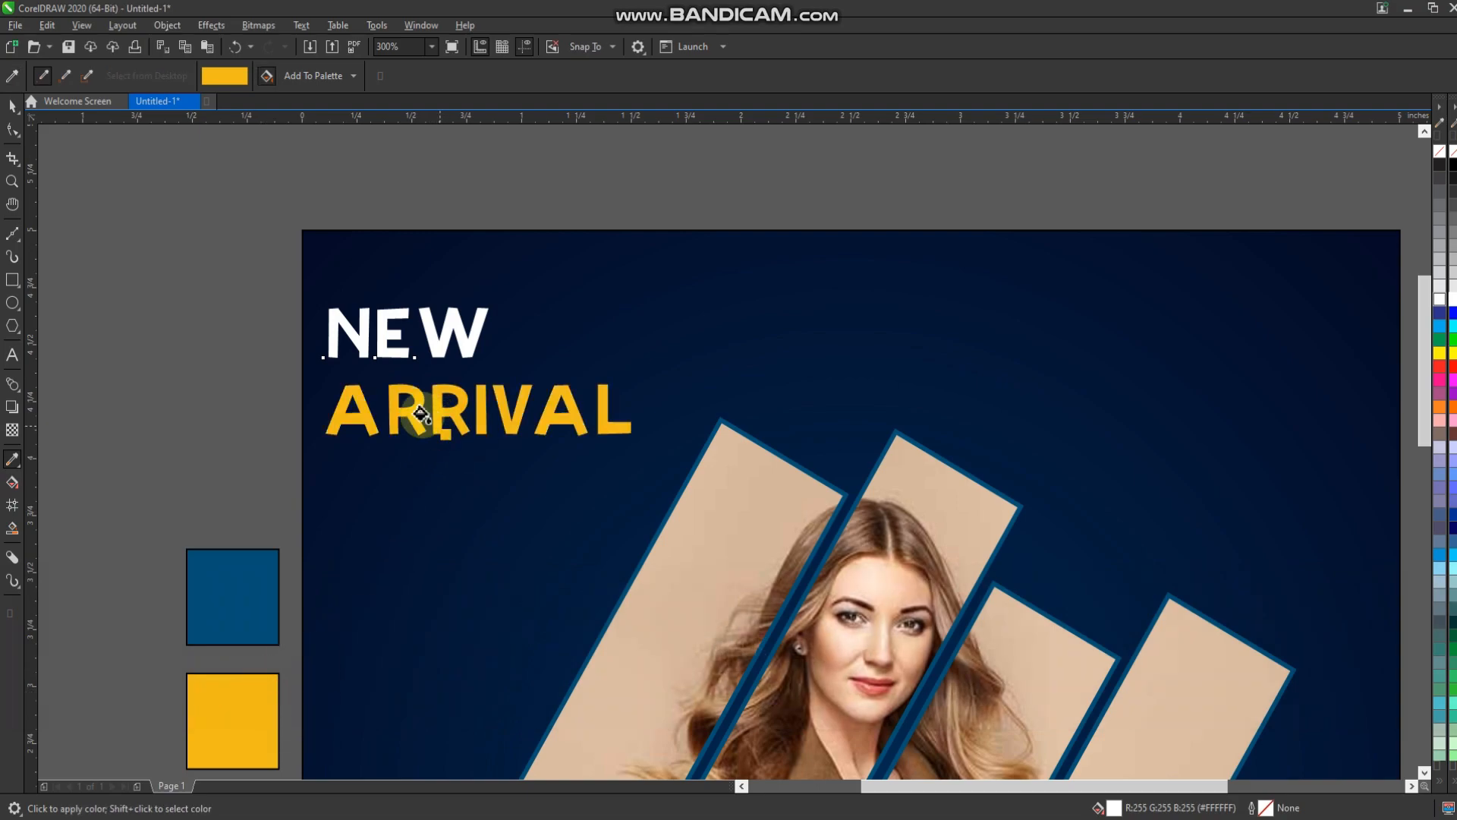
click(13, 108)
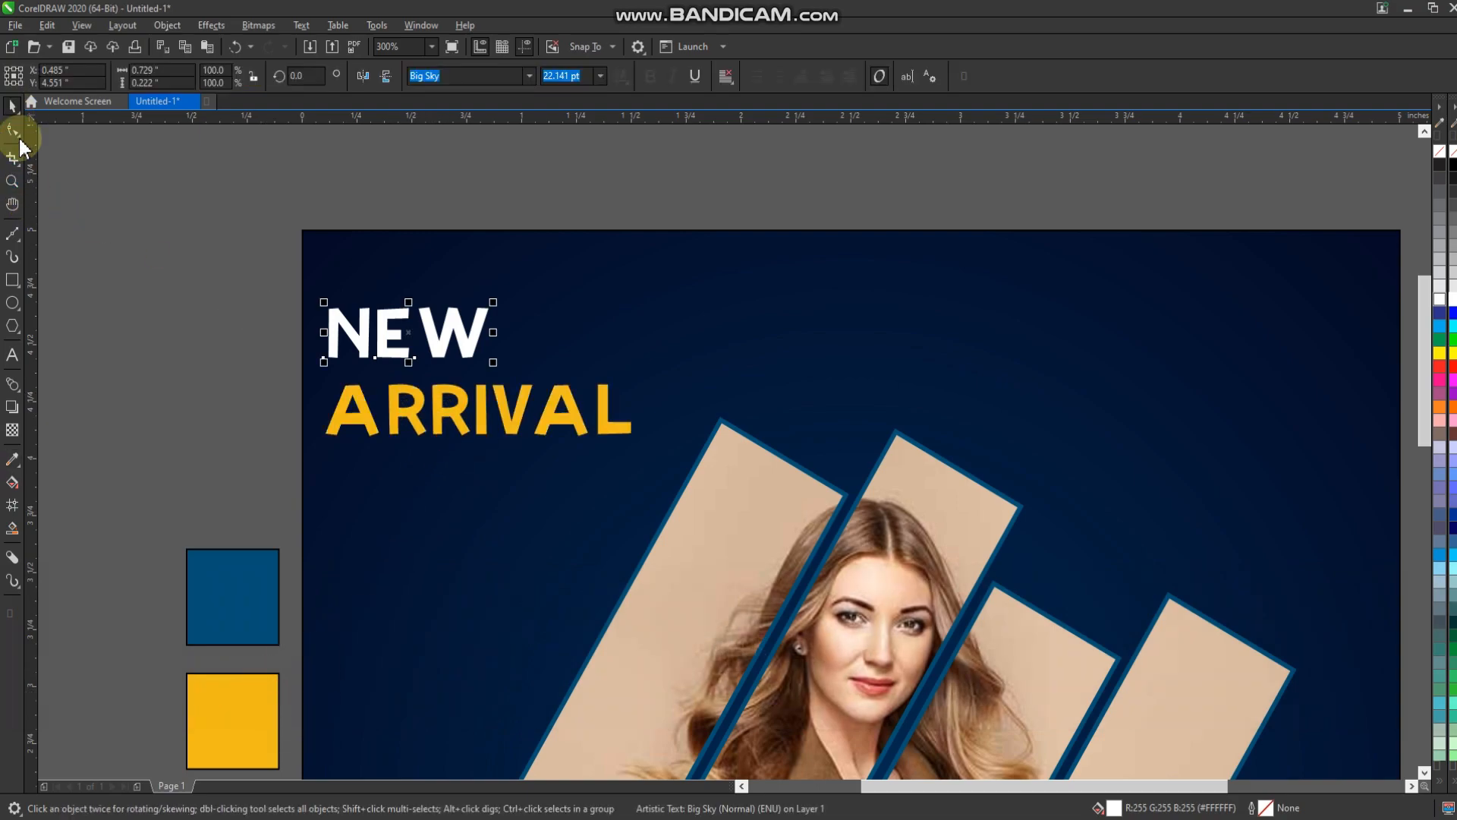
Draw a circle about 0.056 inches wide below the heading, filled white without an outline
click(12, 304)
drag(342, 521, 364, 542)
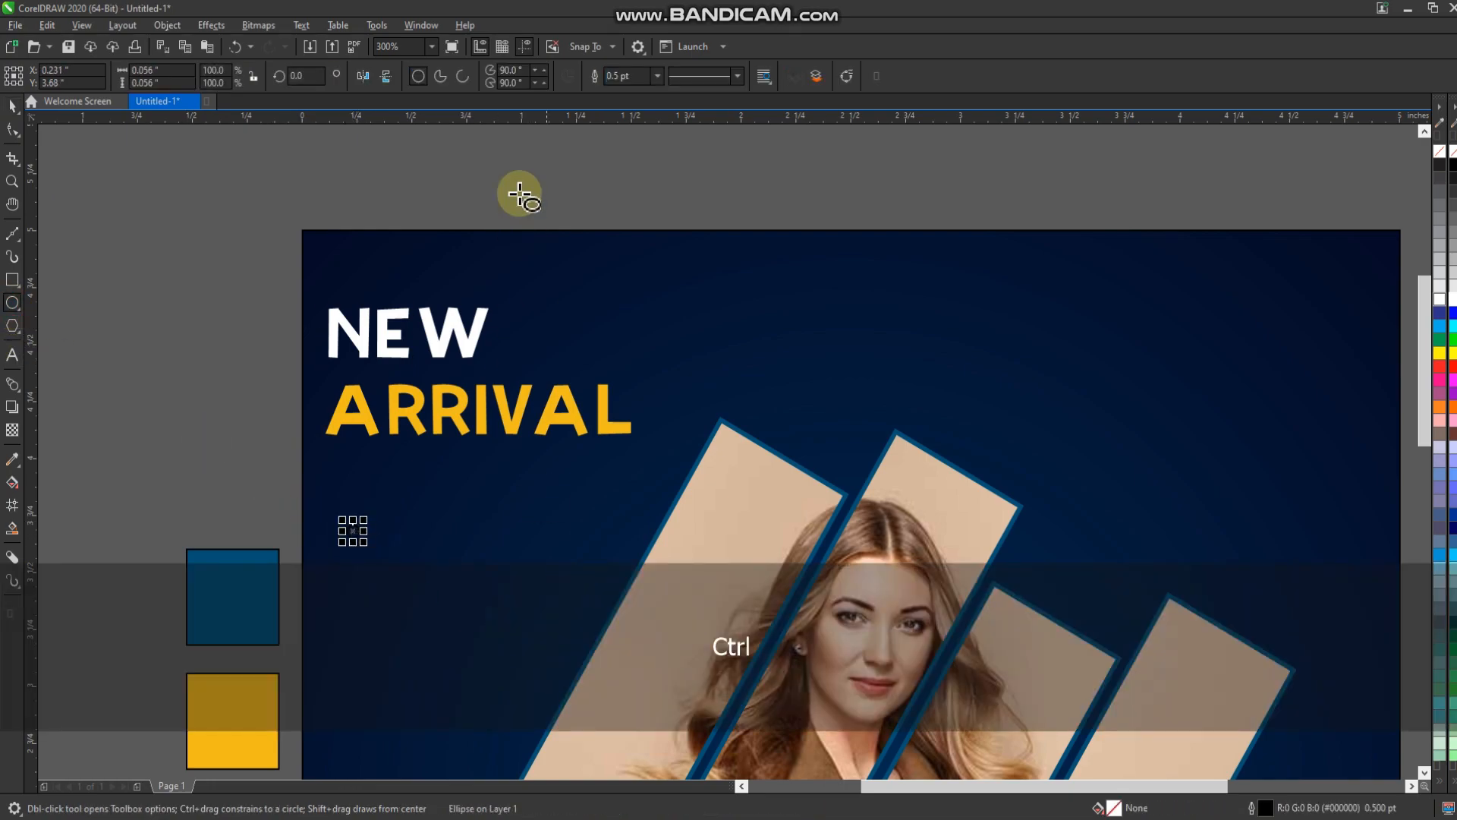
click(1453, 299)
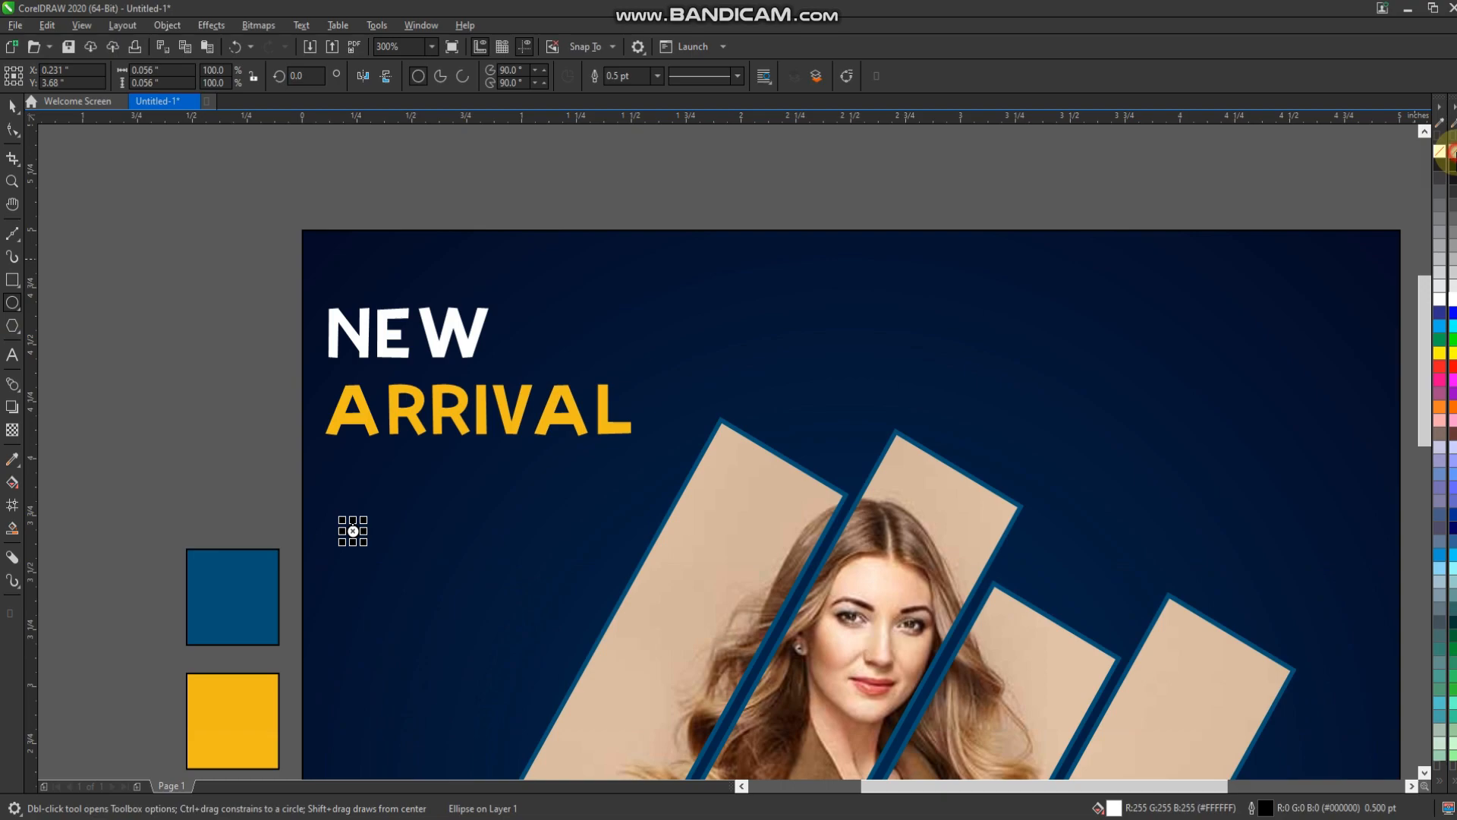
right_click(1439, 152)
Try a four-by-four dot grid made of closely spaced duplicates of the white circle
scroll(342, 552, up, 4)
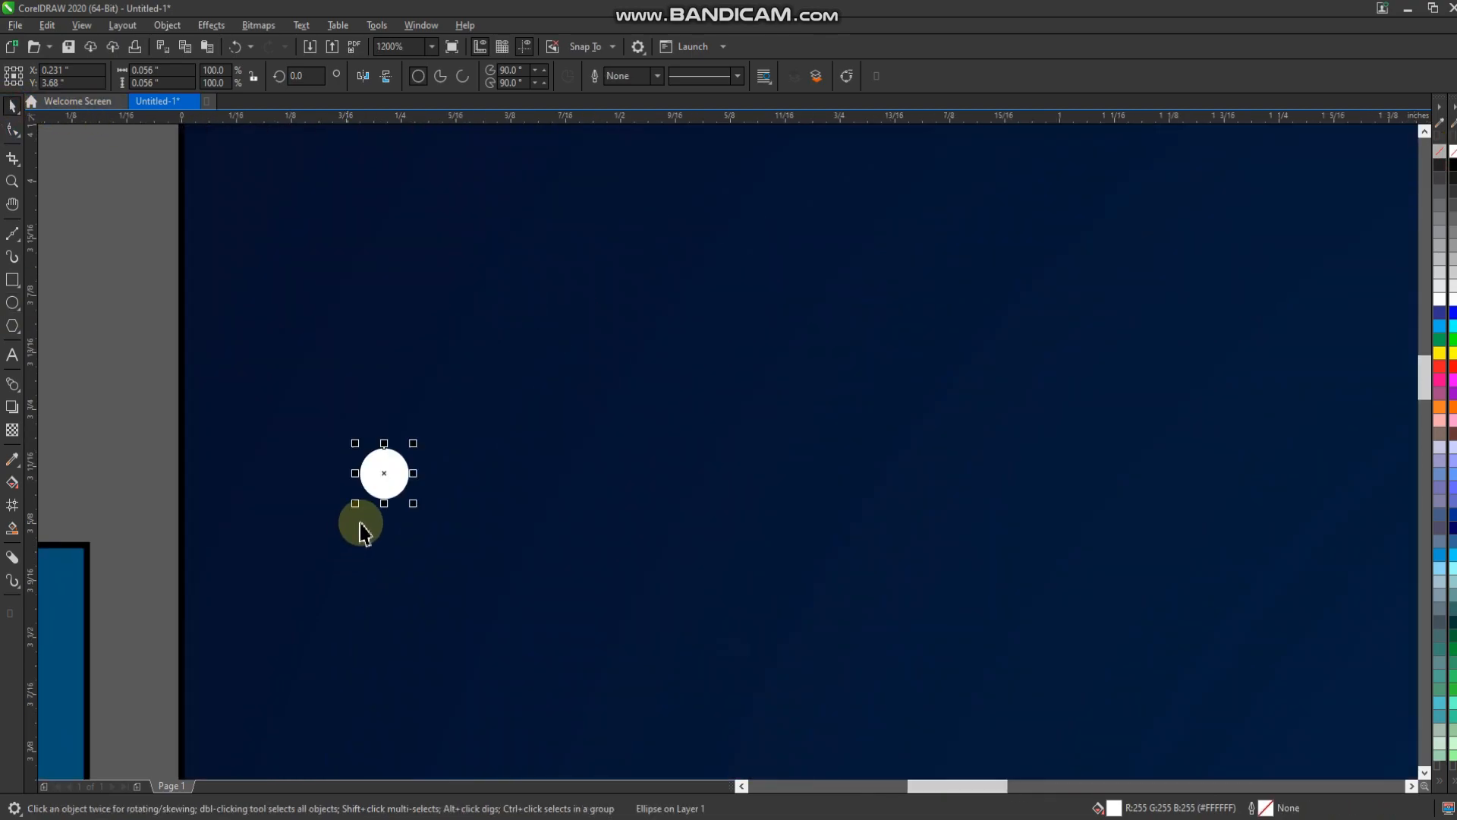
drag(382, 472, 438, 474)
key(ctrl+d)
key(ctrl+d)
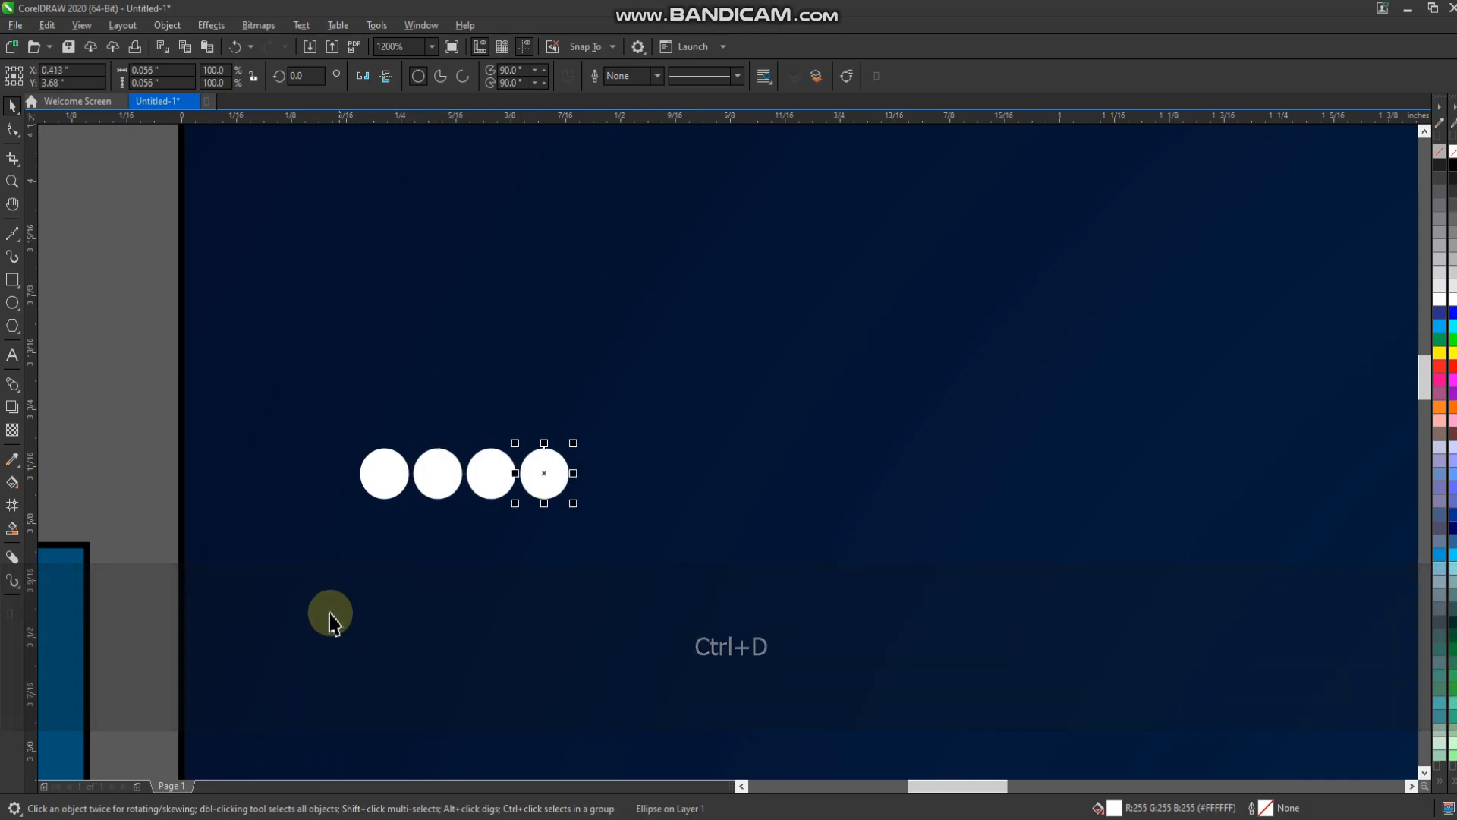
drag(167, 397, 657, 673)
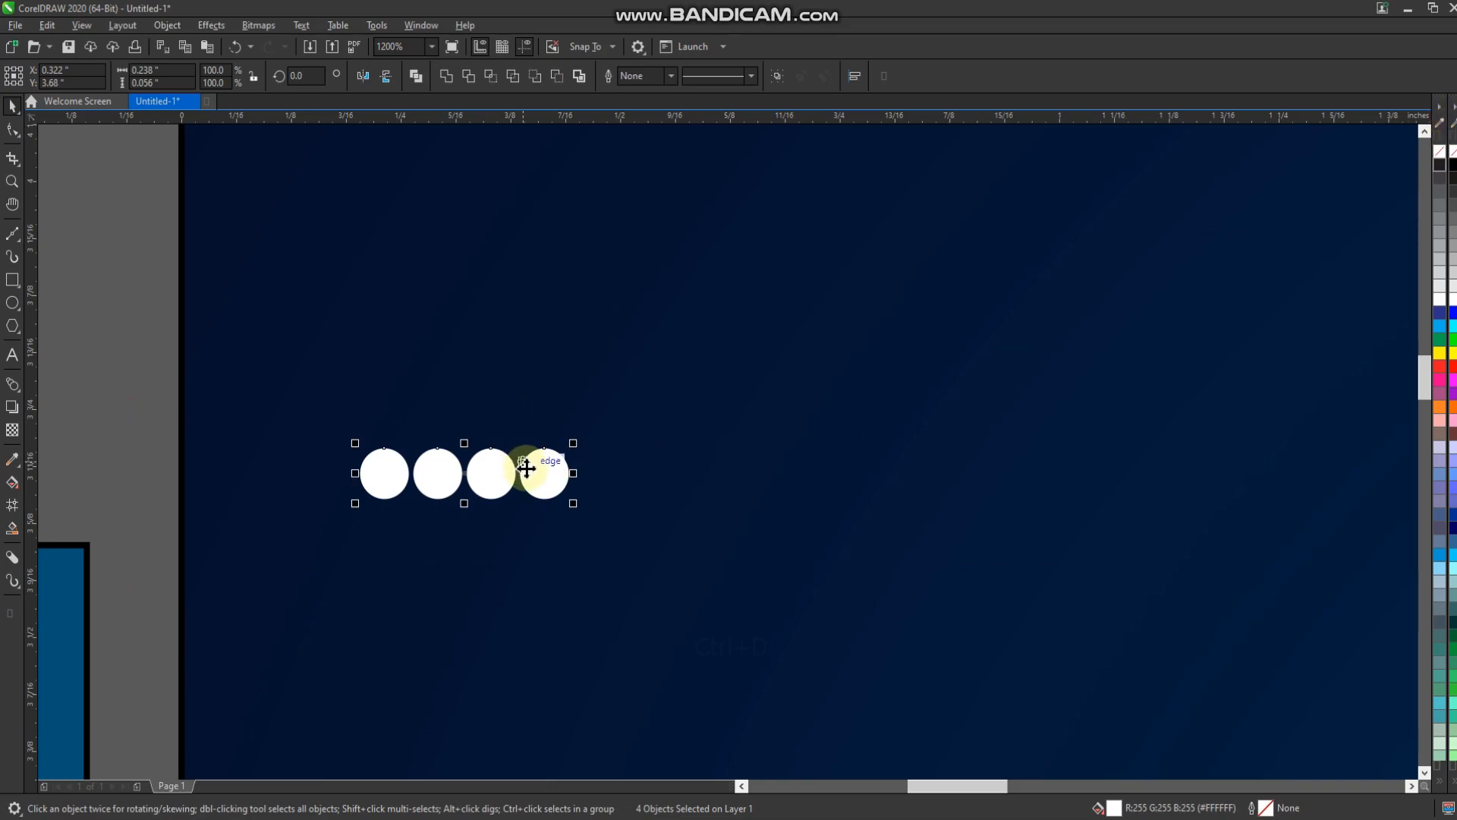
drag(526, 468, 536, 531)
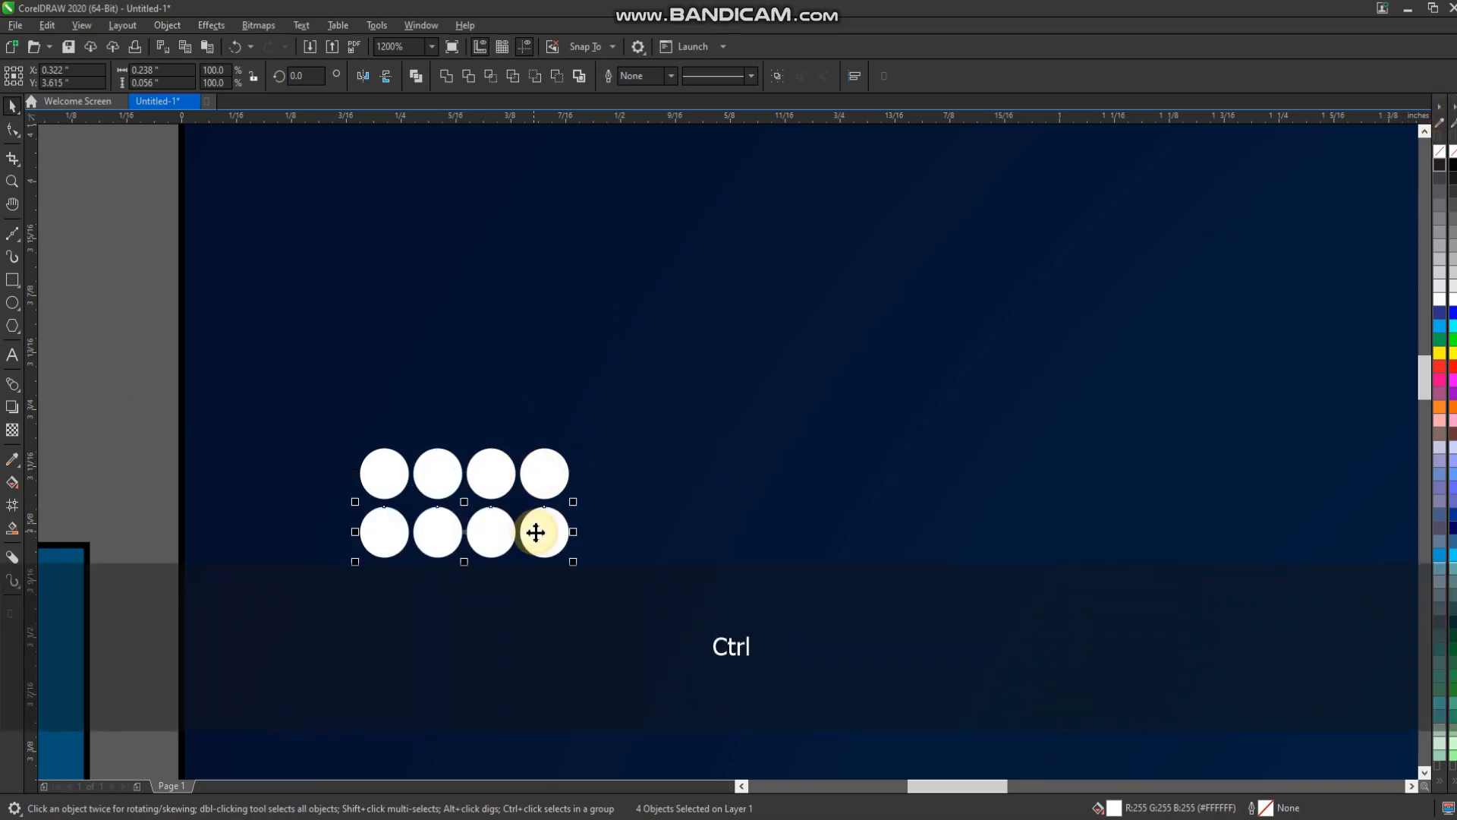
key(ctrl+d)
key(ctrl+d)
scroll(476, 409, down, 2)
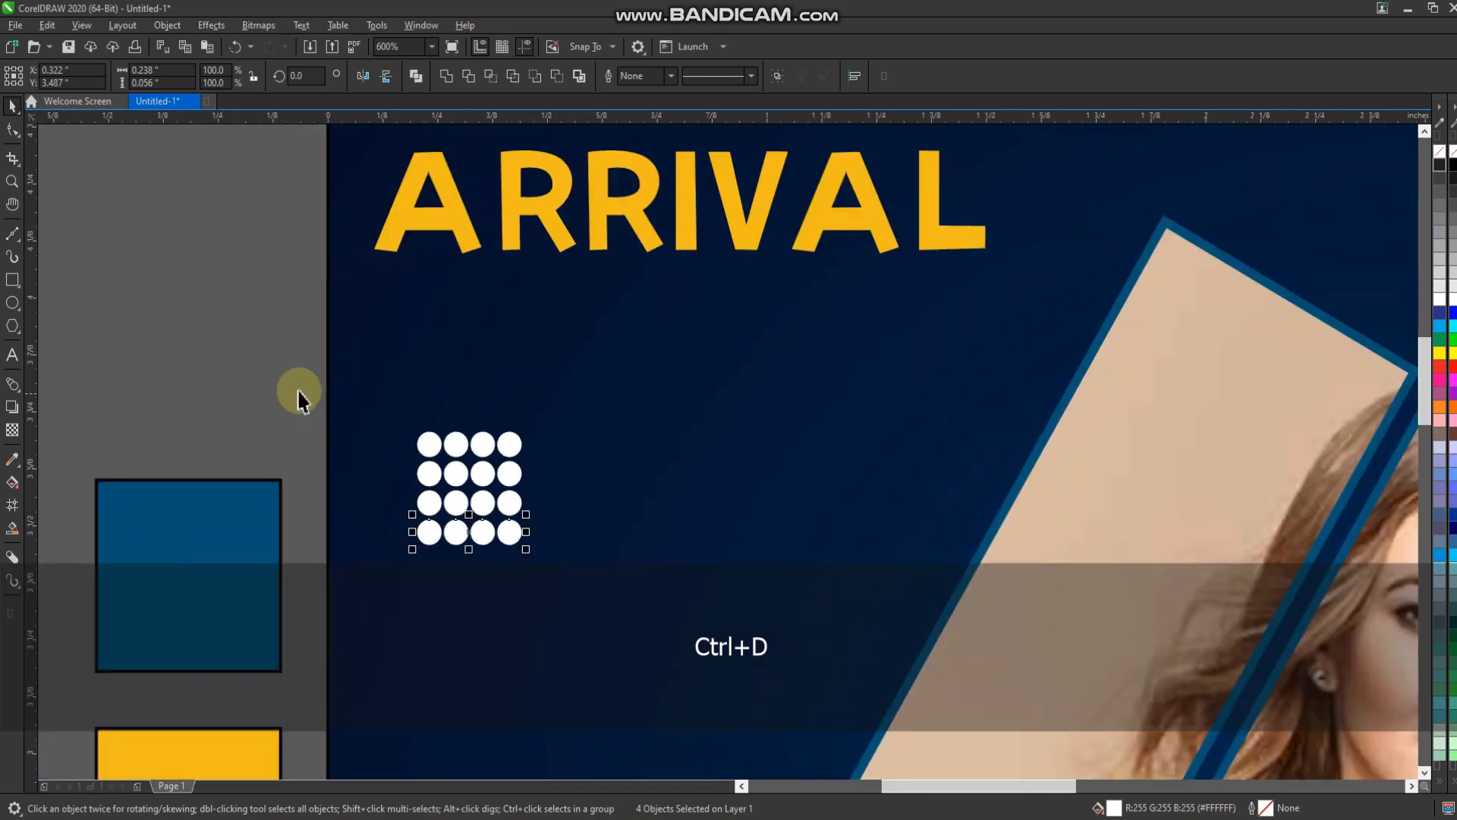
Try placing a copy of the whole dot grid near the page's lower right corner
drag(292, 388, 529, 642)
scroll(304, 444, down, 4)
click(239, 368)
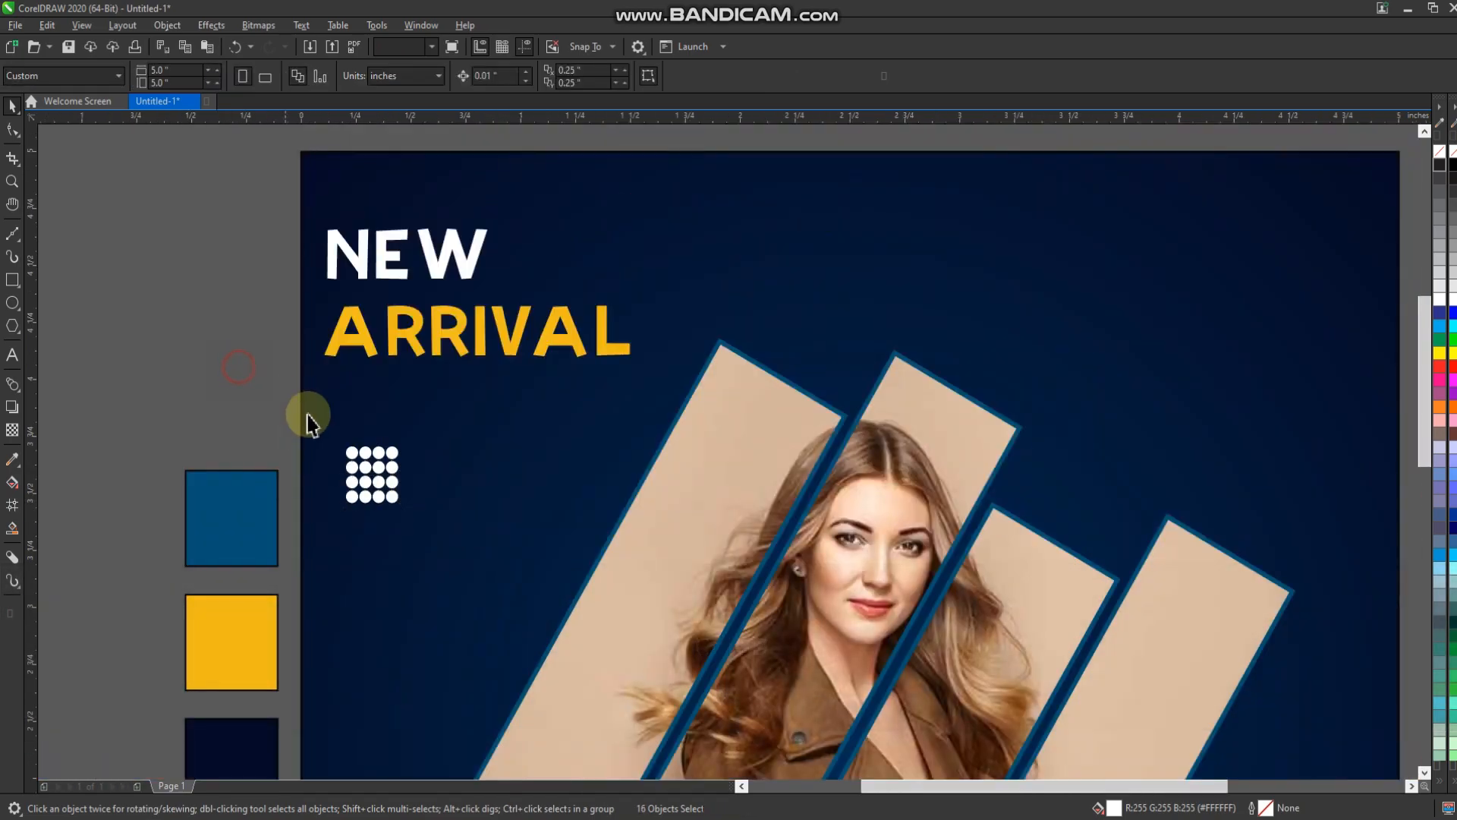
drag(343, 458, 807, 700)
click(1006, 702)
Undo the grid copy and the duplicated dots back to the single original circle
key(ctrl+z)
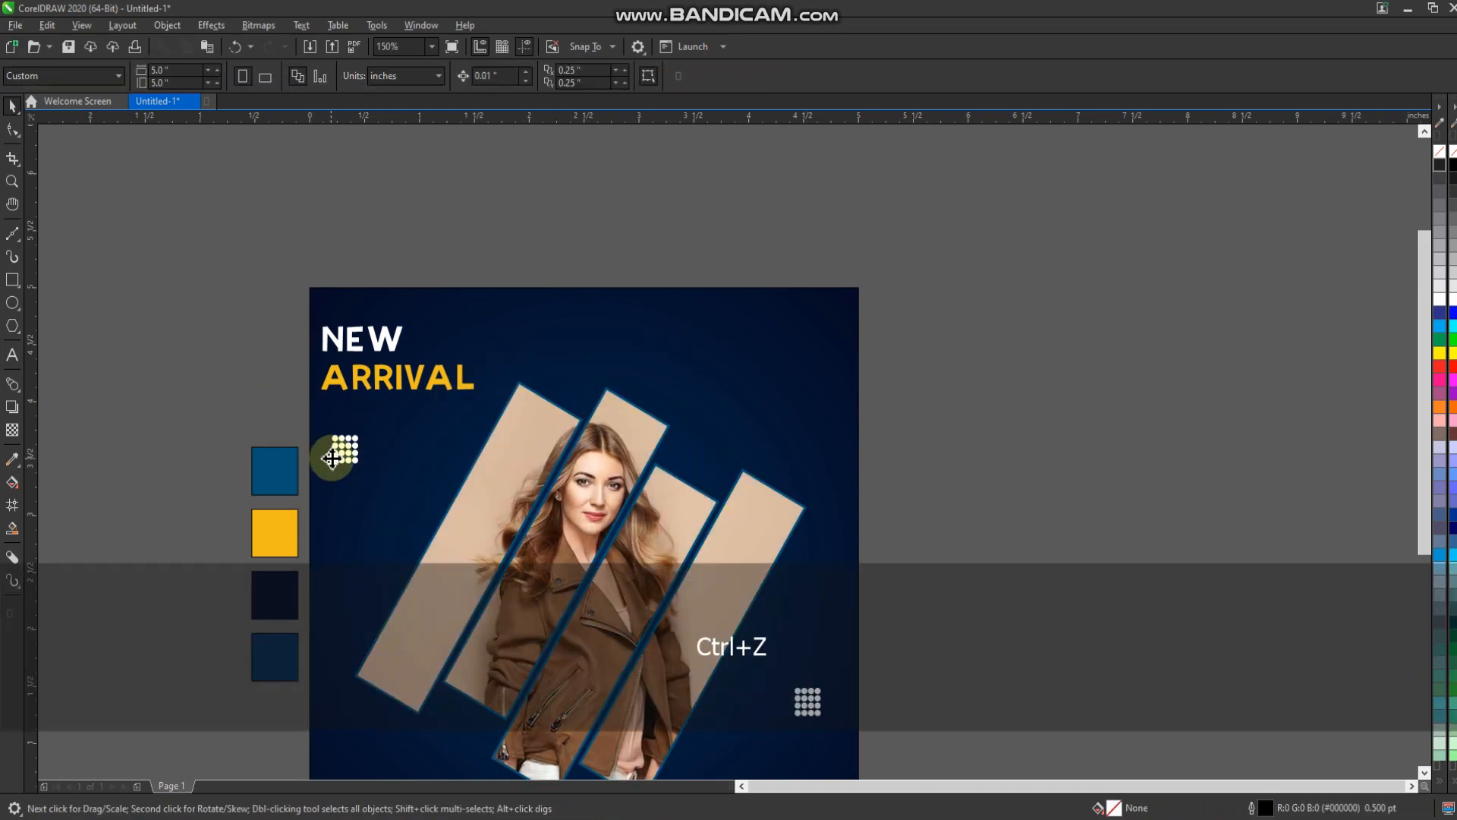
scroll(334, 448, up, 4)
key(ctrl+z)
key(ctrl+z)
key(ctrl+z)
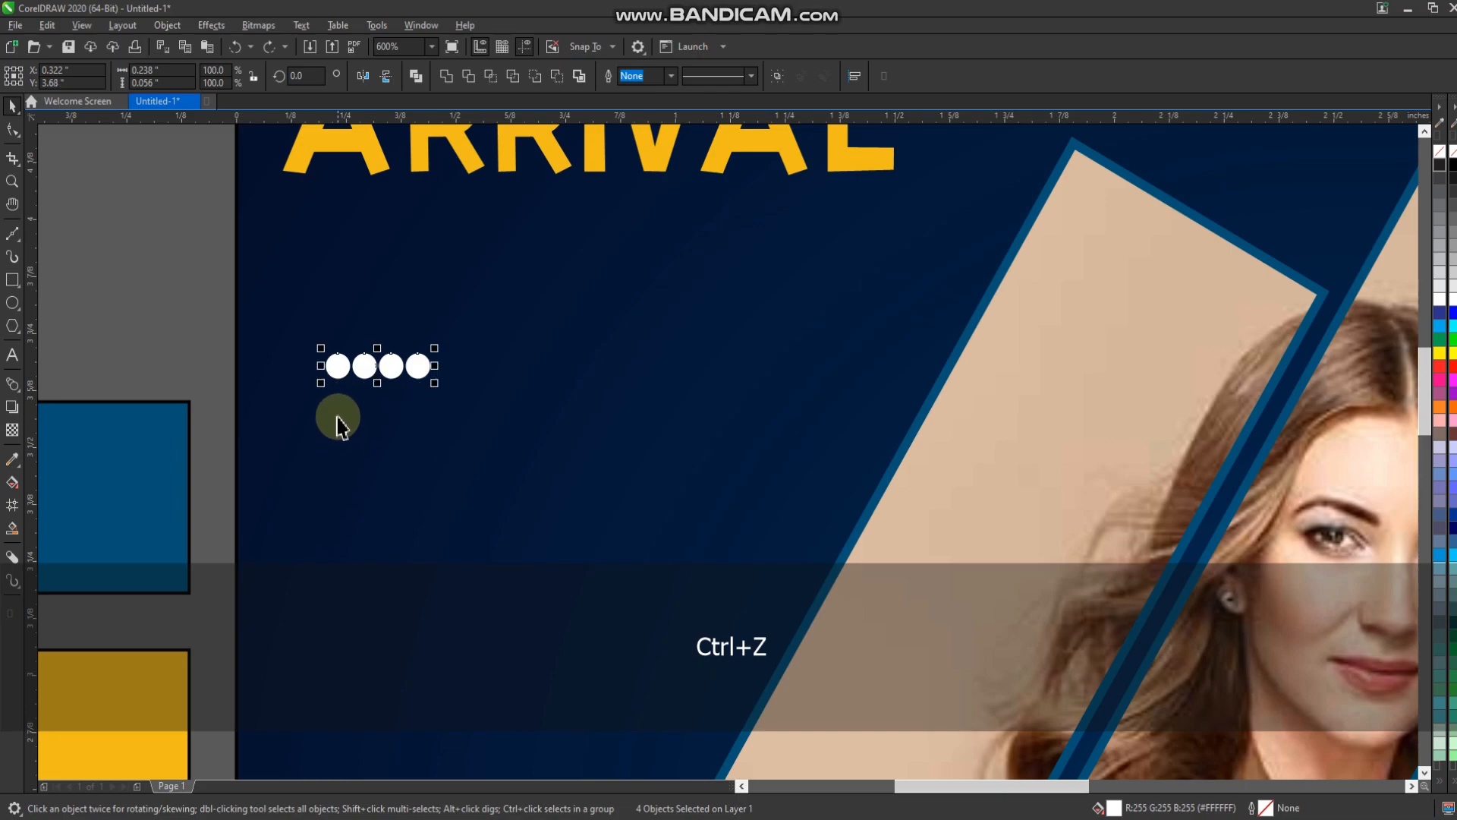
Shrink the white circle about its centre to about 0.032 inches and remove its outline
scroll(334, 366, up, 8)
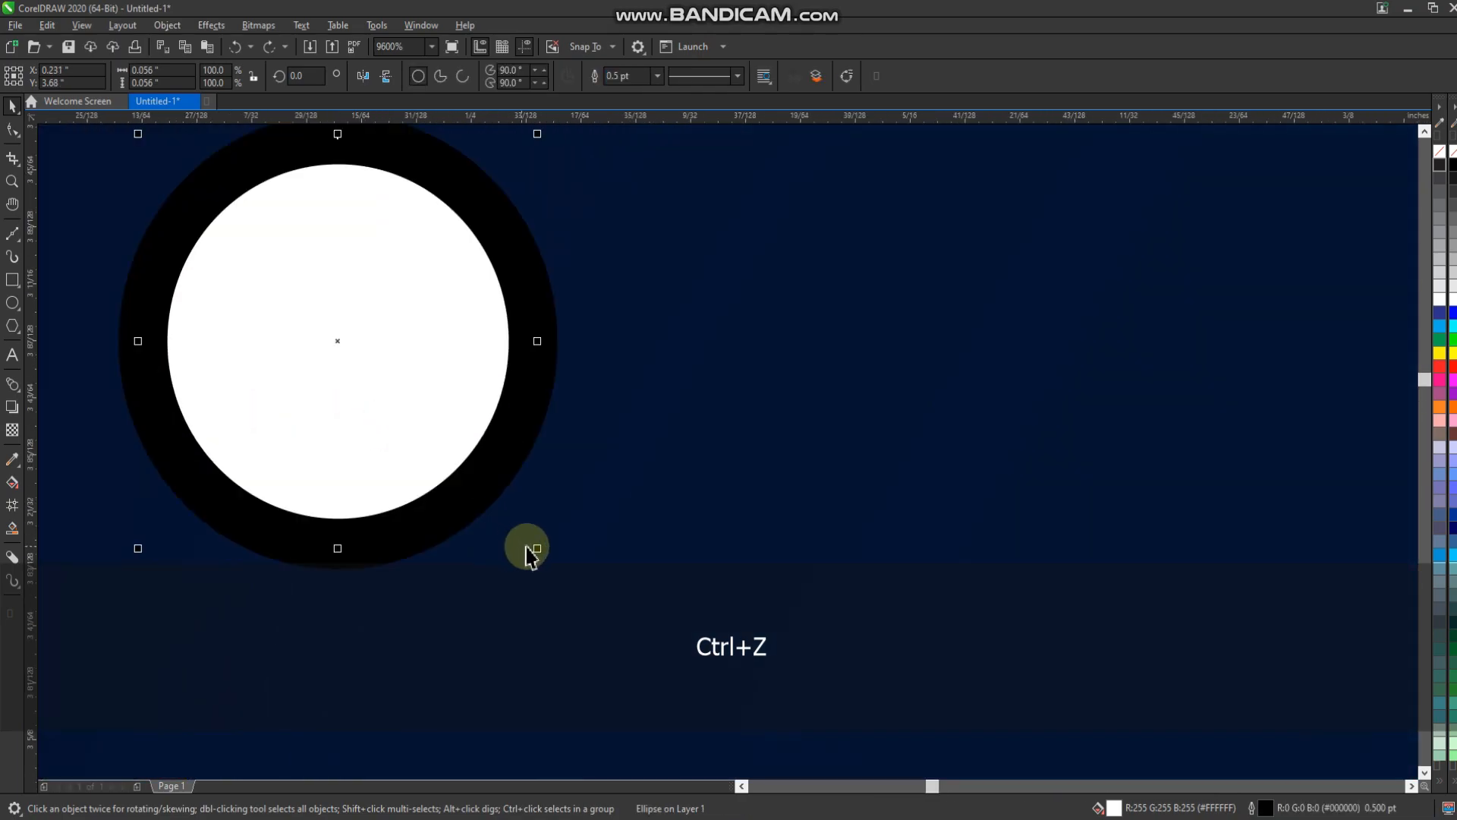
drag(533, 548, 453, 461)
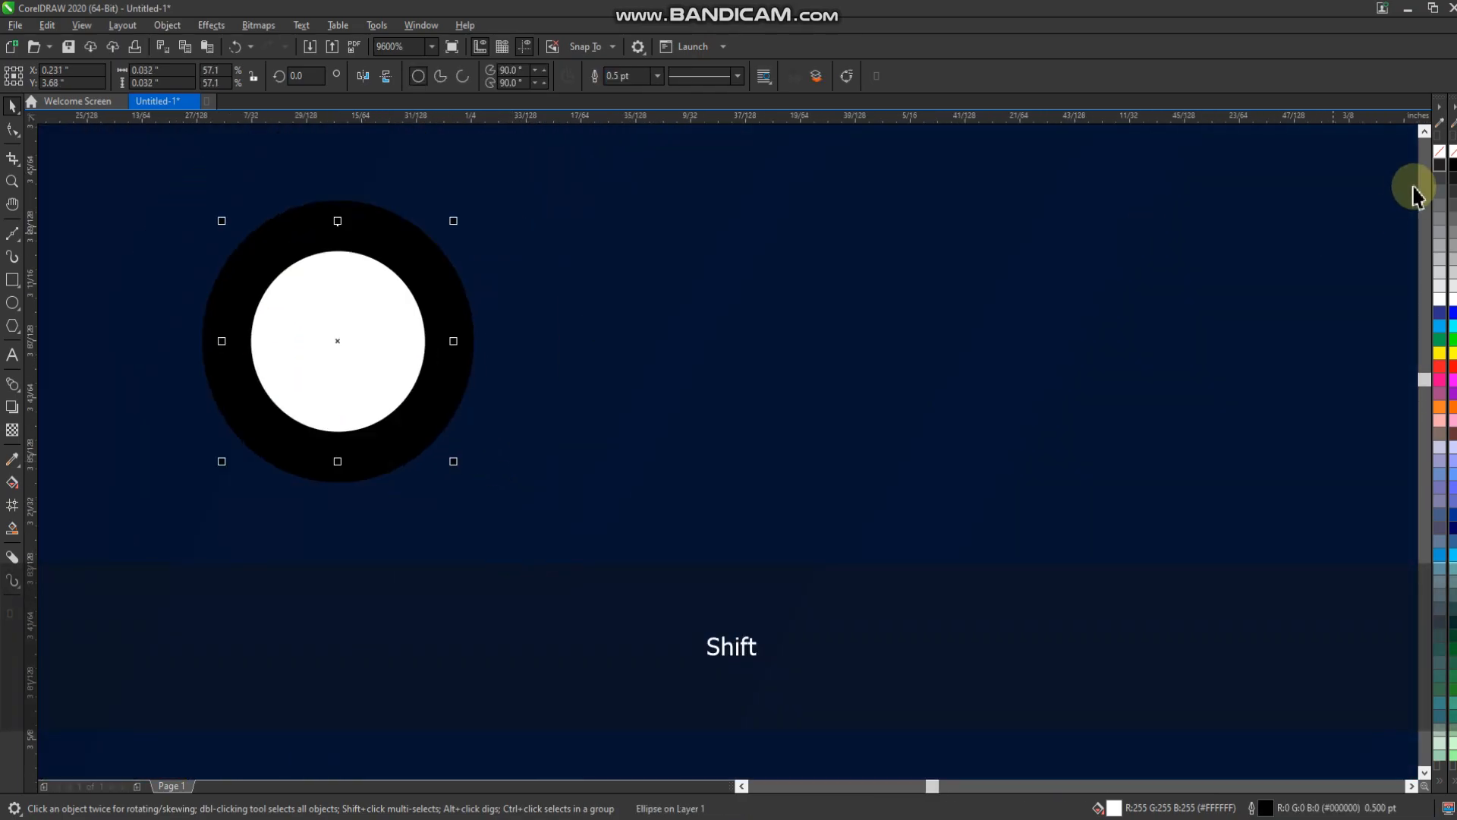
right_click(1452, 158)
Duplicate the small white dot horizontally into an evenly spaced row of four
drag(331, 342, 651, 378)
scroll(303, 372, down, 7)
key(ctrl+d)
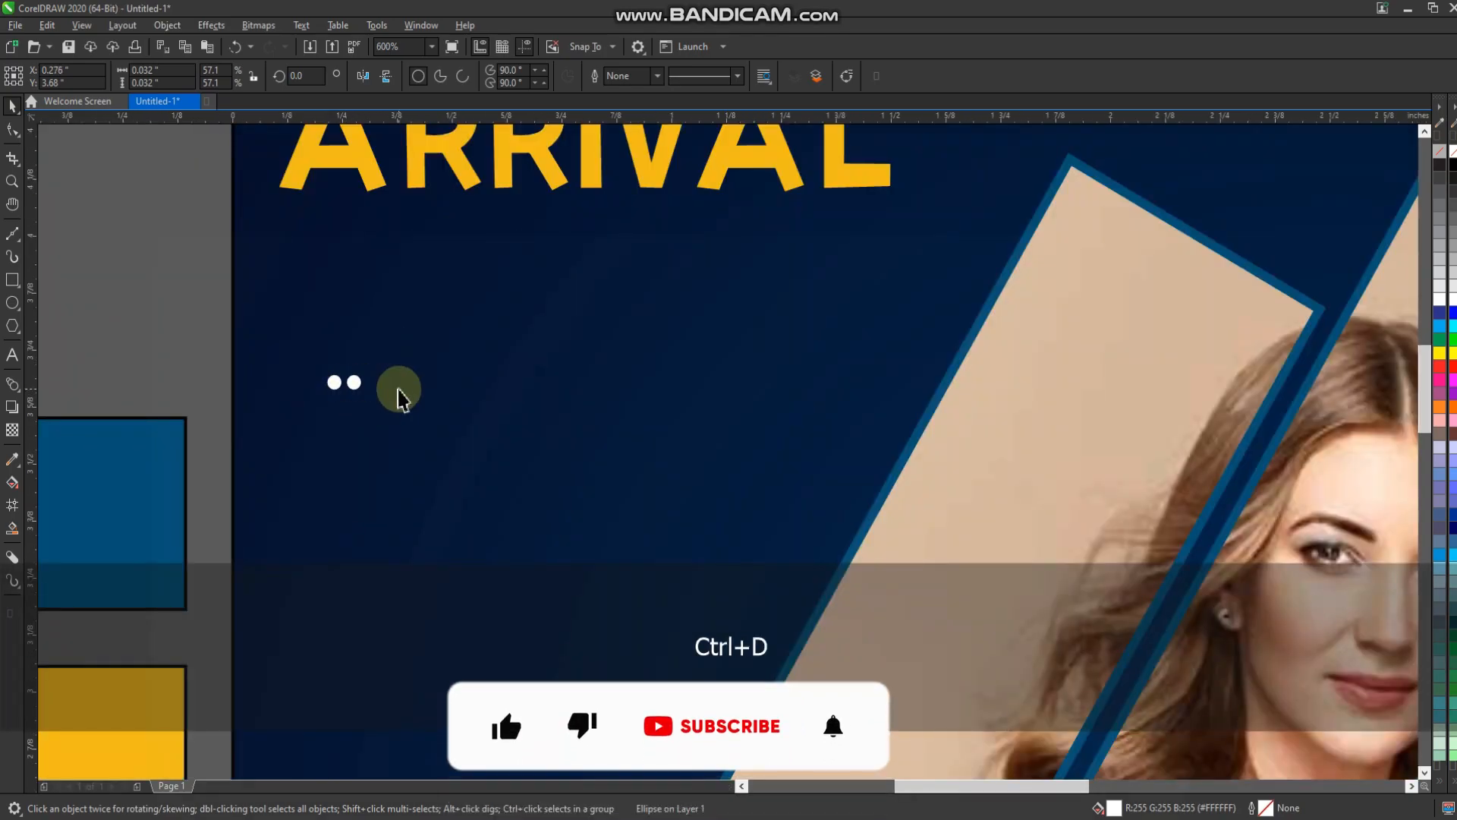
key(ctrl+d)
key(ctrl+d)
Duplicate the row of dots downward at even spacing to make a four-by-four grid
drag(178, 322, 462, 454)
drag(377, 380, 384, 410)
key(ctrl+d)
key(ctrl+d)
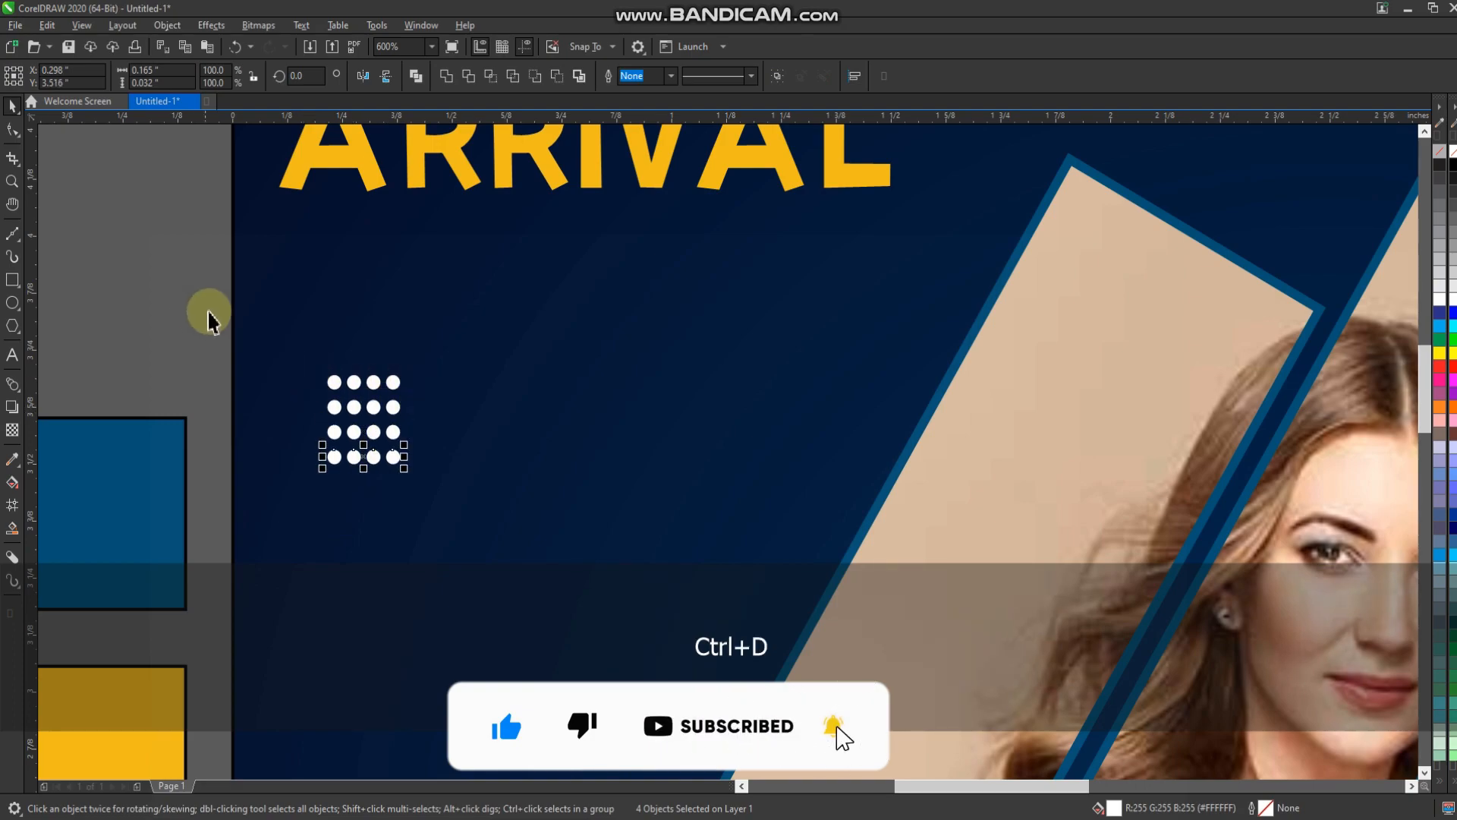
click(194, 312)
Place a copy of the dot grid right of the bars at about X 4.545, Y 1.485 inches
scroll(188, 322, down, 1)
scroll(189, 315, down, 1)
drag(187, 306, 702, 582)
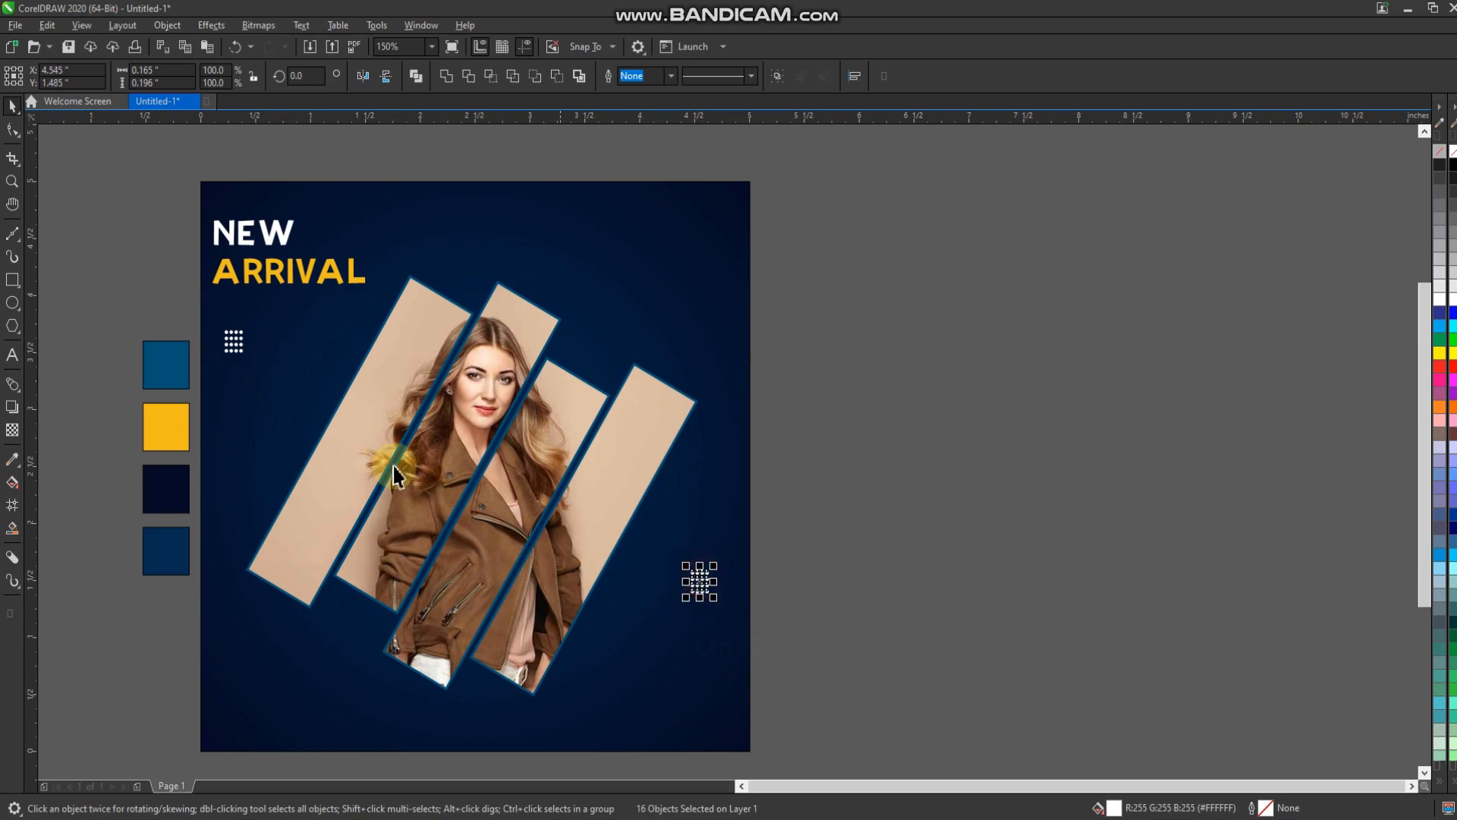
scroll(281, 417, up, 1)
scroll(326, 415, down, 1)
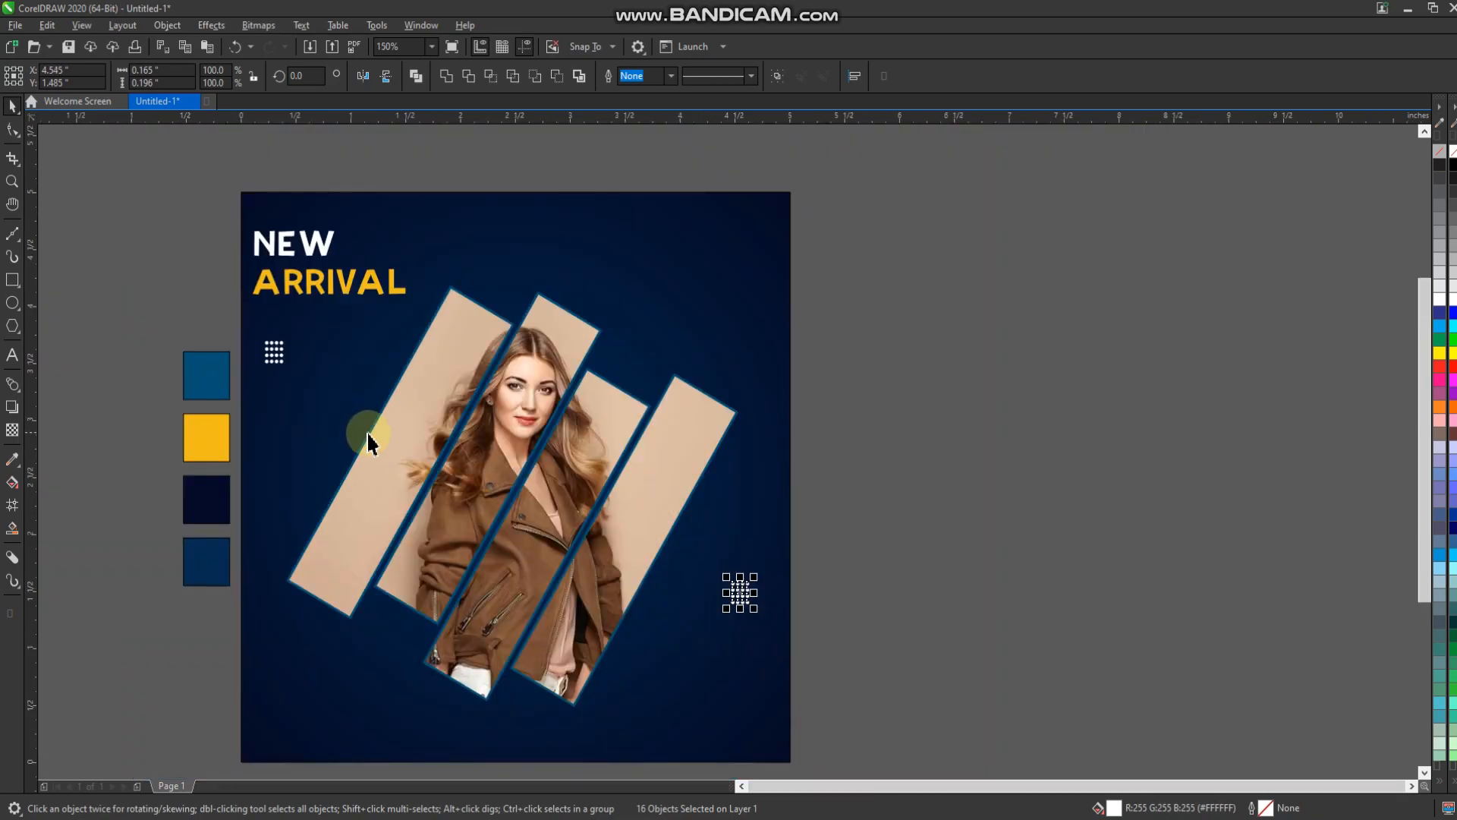
Draw a circle about 0.694 inches wide in the page's upper right corner
click(12, 307)
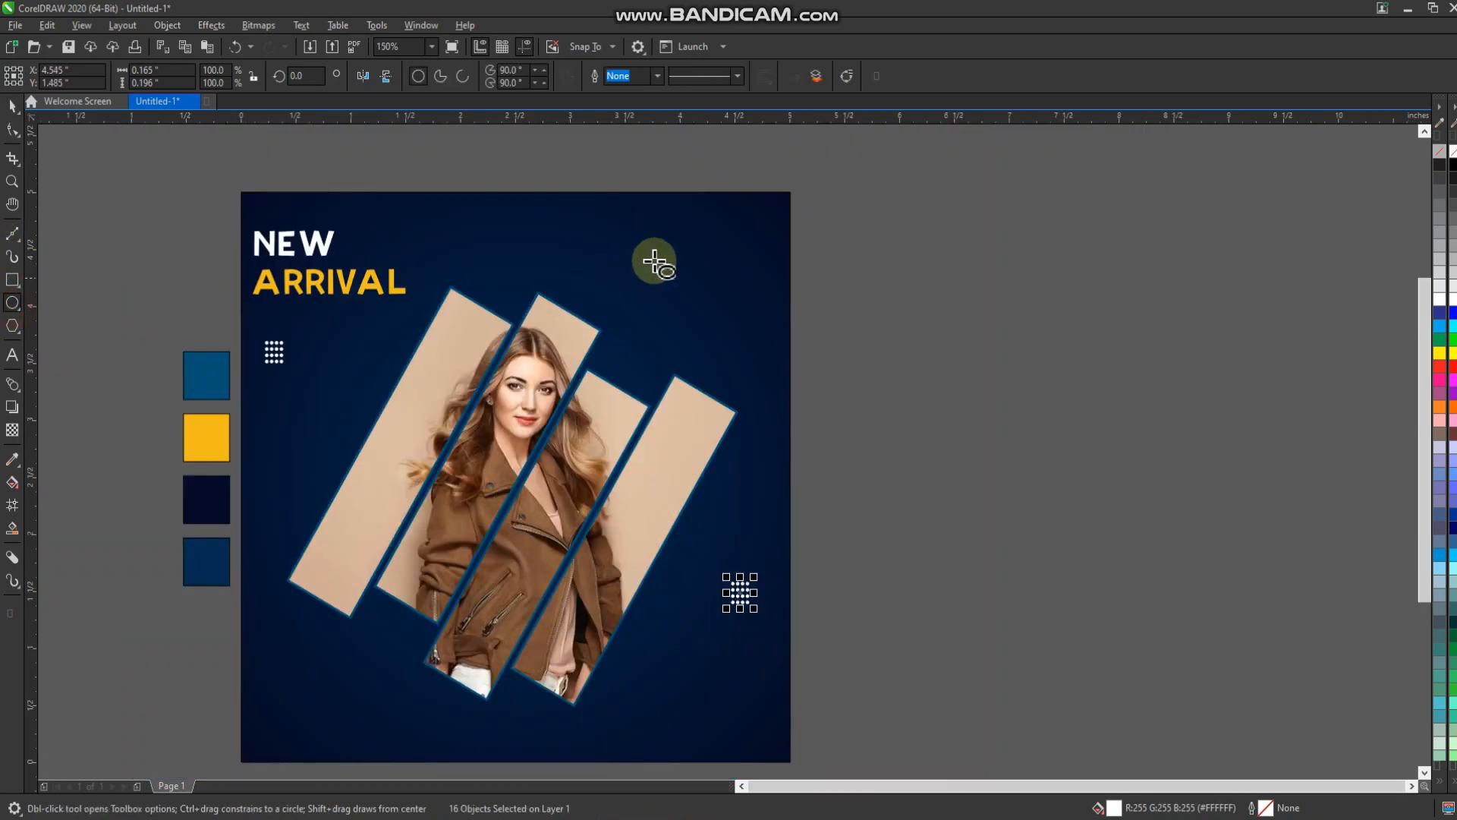
drag(689, 226, 776, 314)
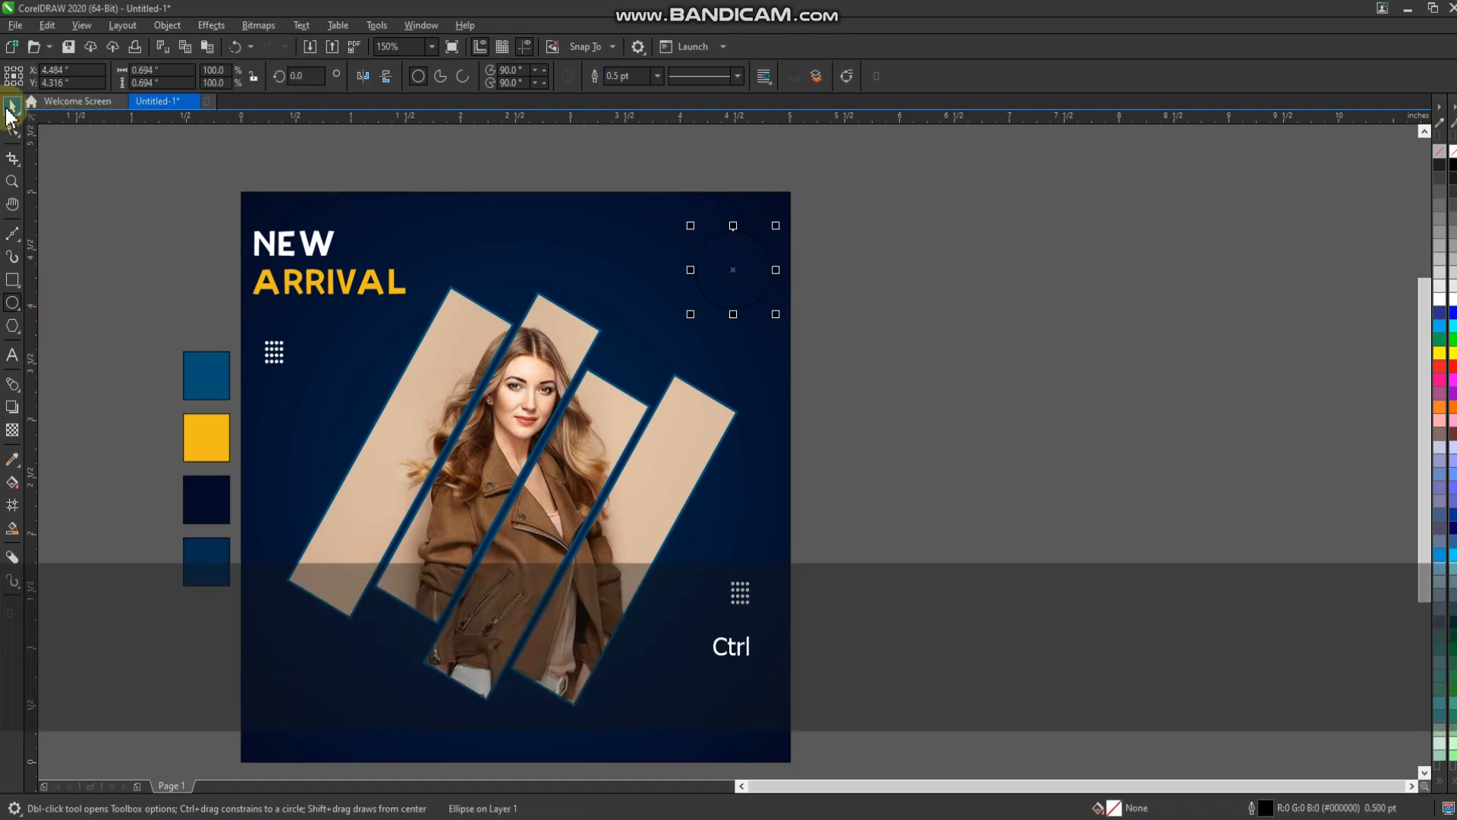
click(10, 109)
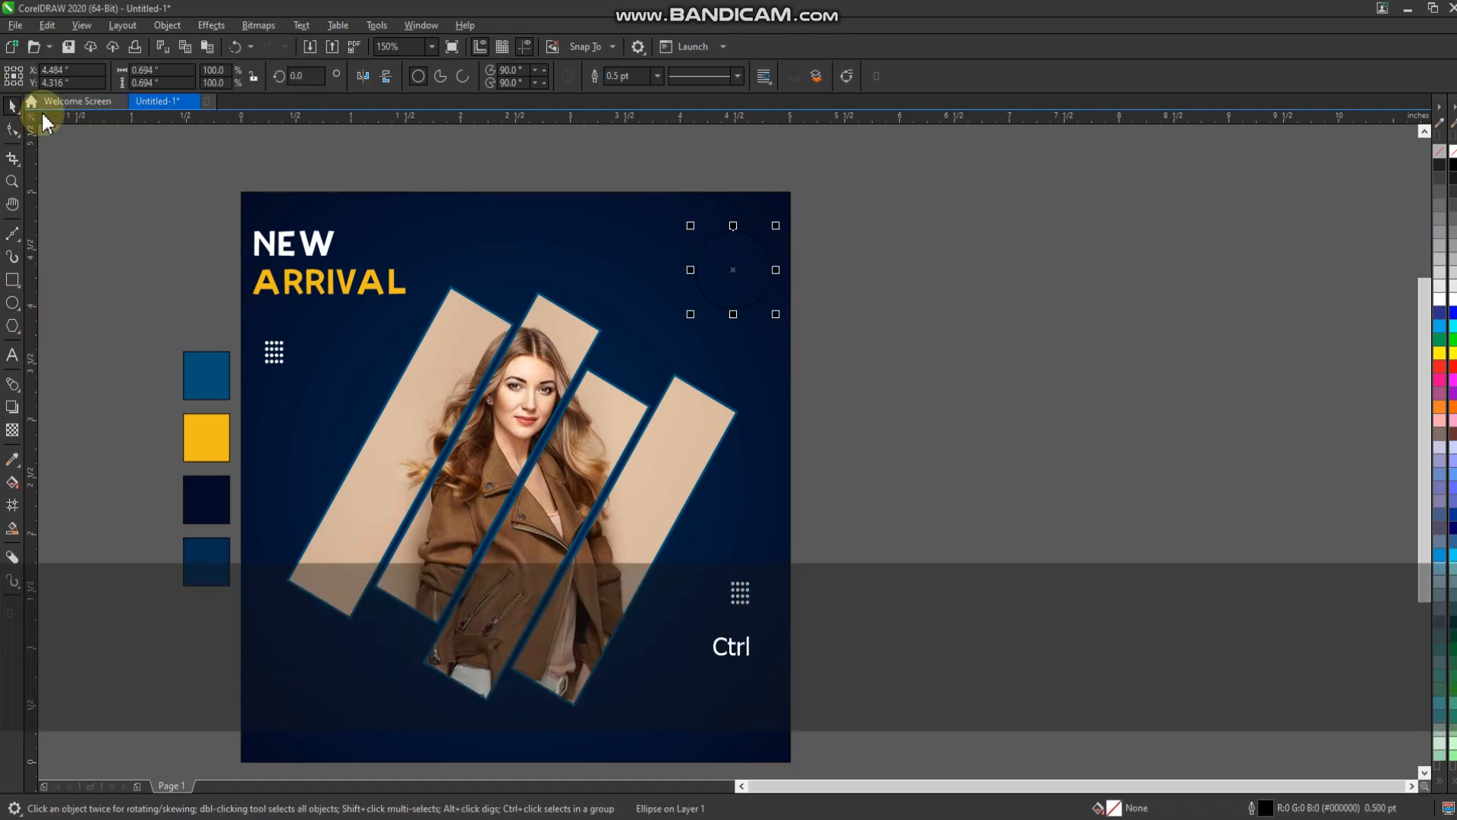
Color the large circle's outline with the blue sampled from the uppermost palette swatch
click(26, 466)
click(215, 372)
scroll(713, 311, up, 5)
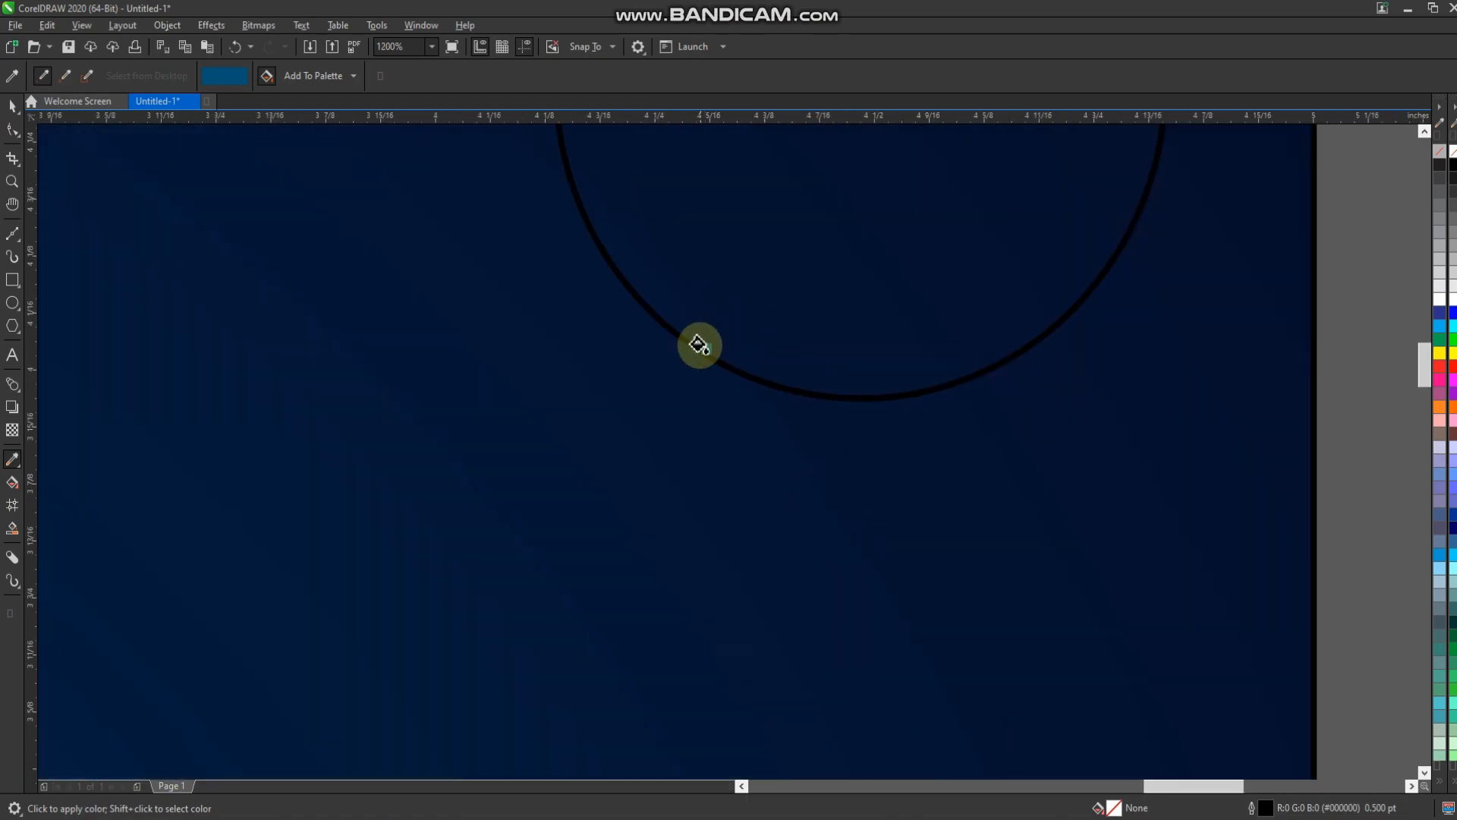
click(693, 341)
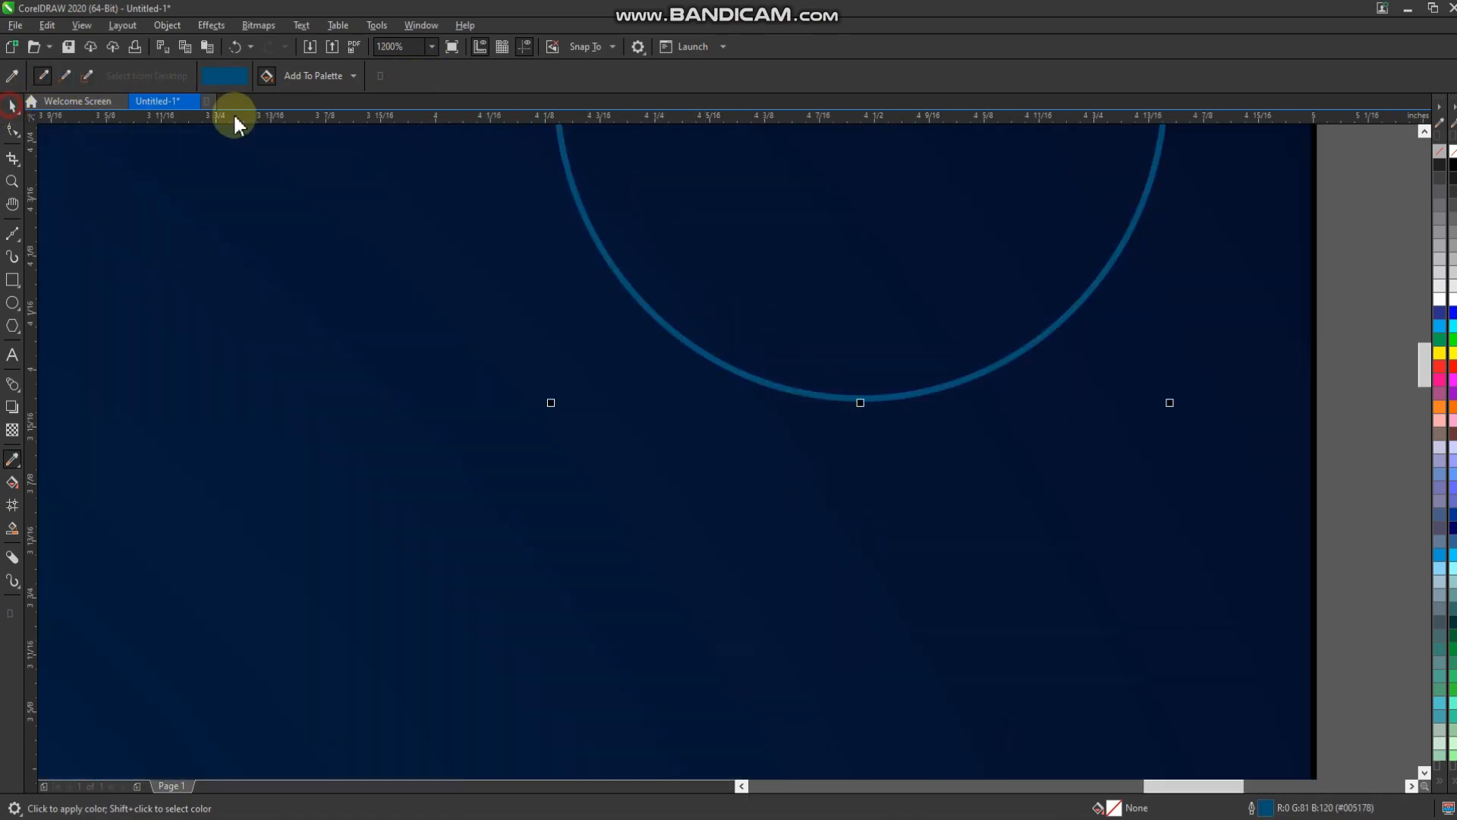
Try a 4 pt outline on the large circle and a diameter of about 0.743 inches
key(space)
click(618, 195)
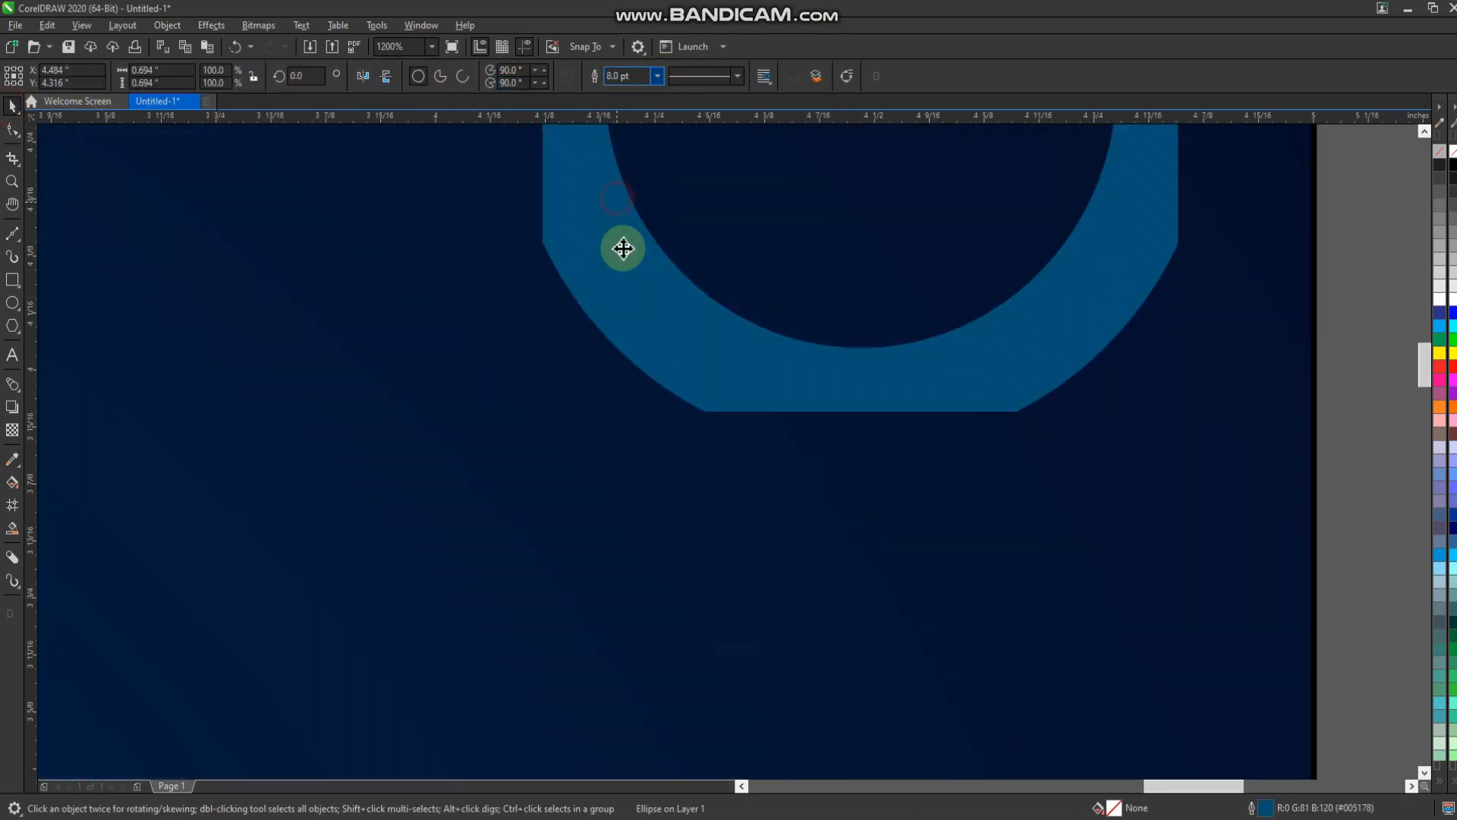
scroll(660, 425, down, 4)
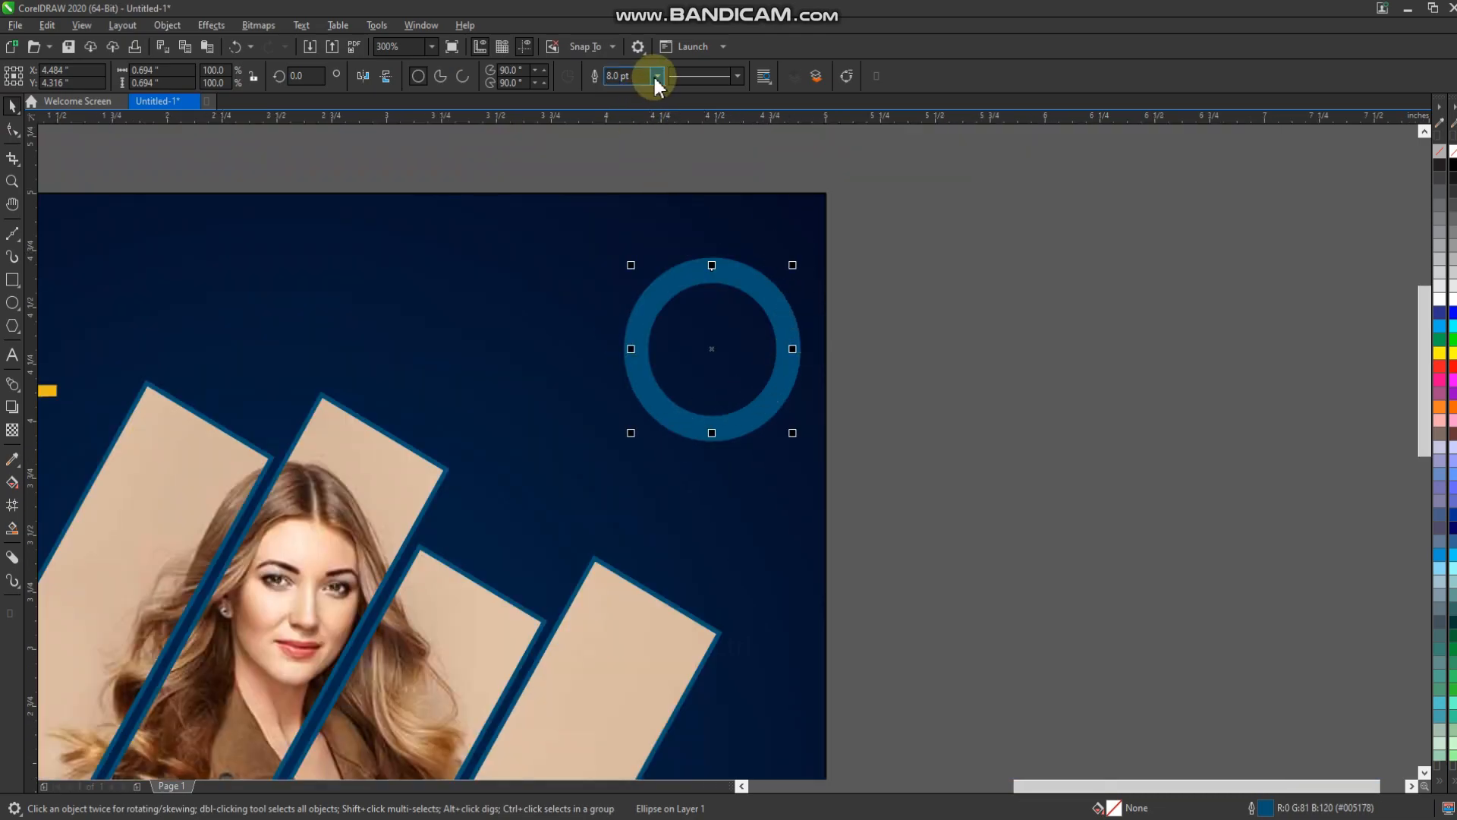
click(657, 76)
click(617, 187)
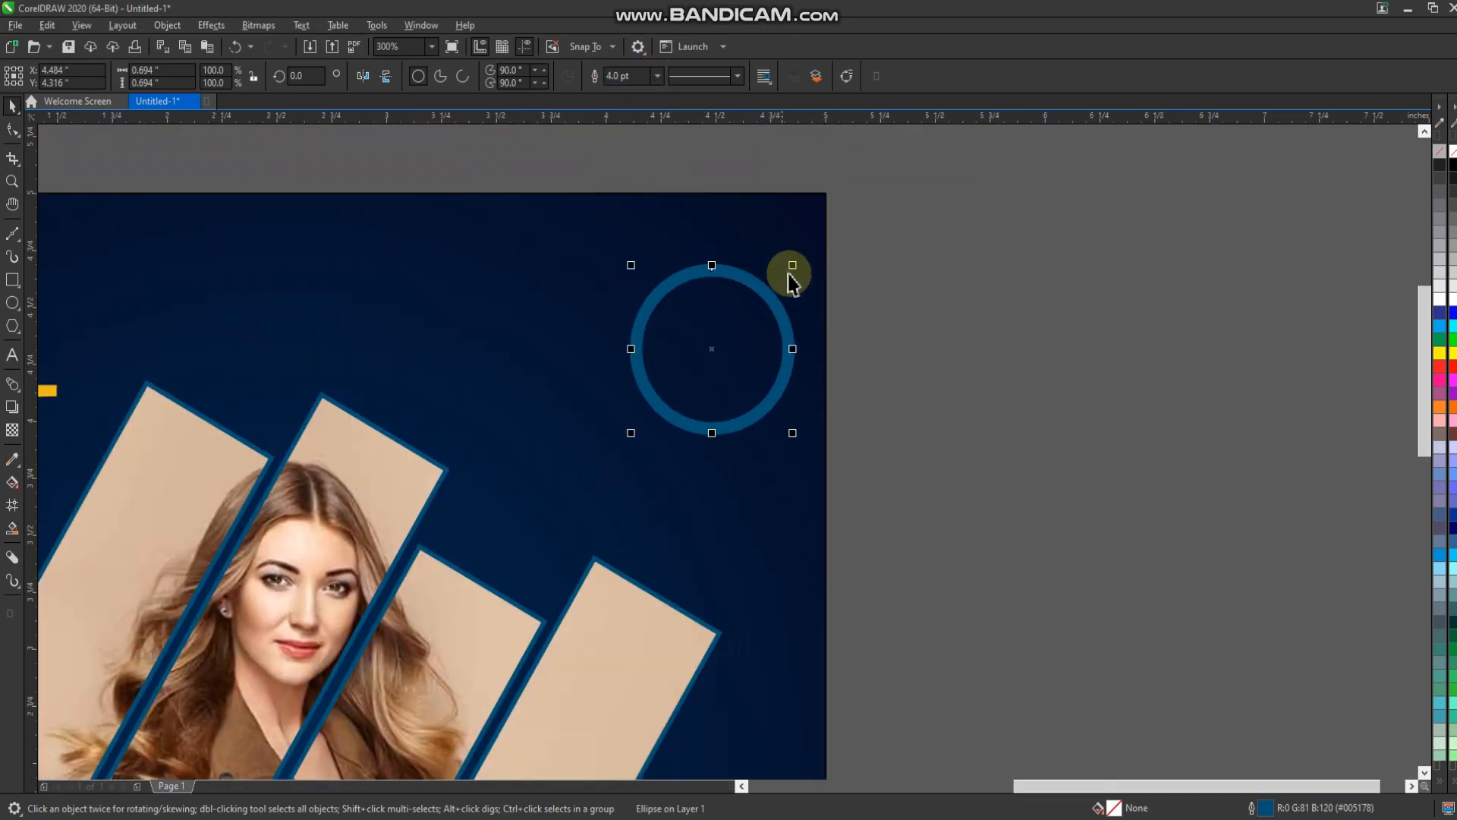
drag(792, 265, 798, 259)
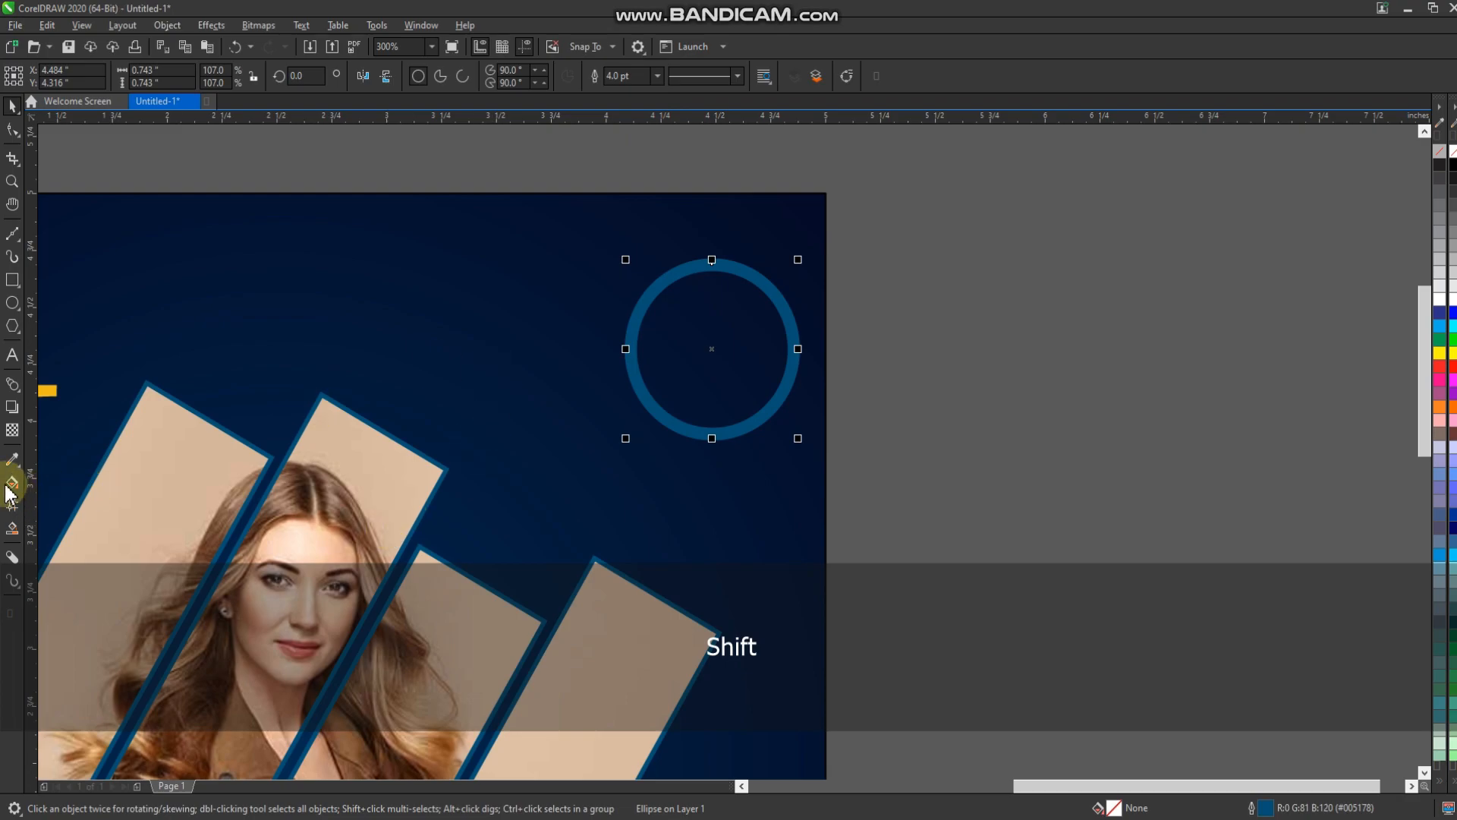
Fill the large circle with the sampled dark navy color #040D2B
click(12, 459)
click(721, 315)
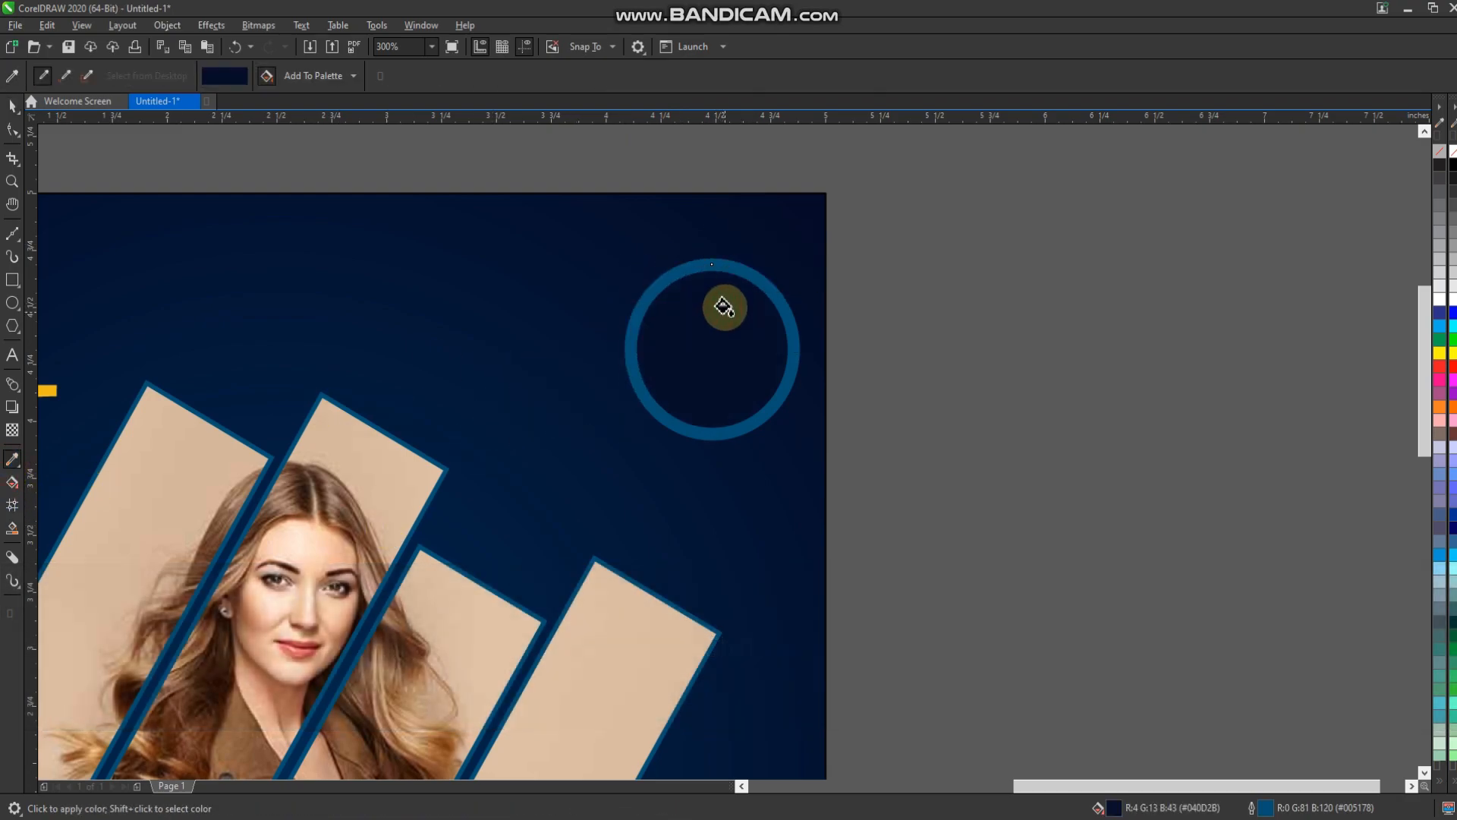
click(11, 106)
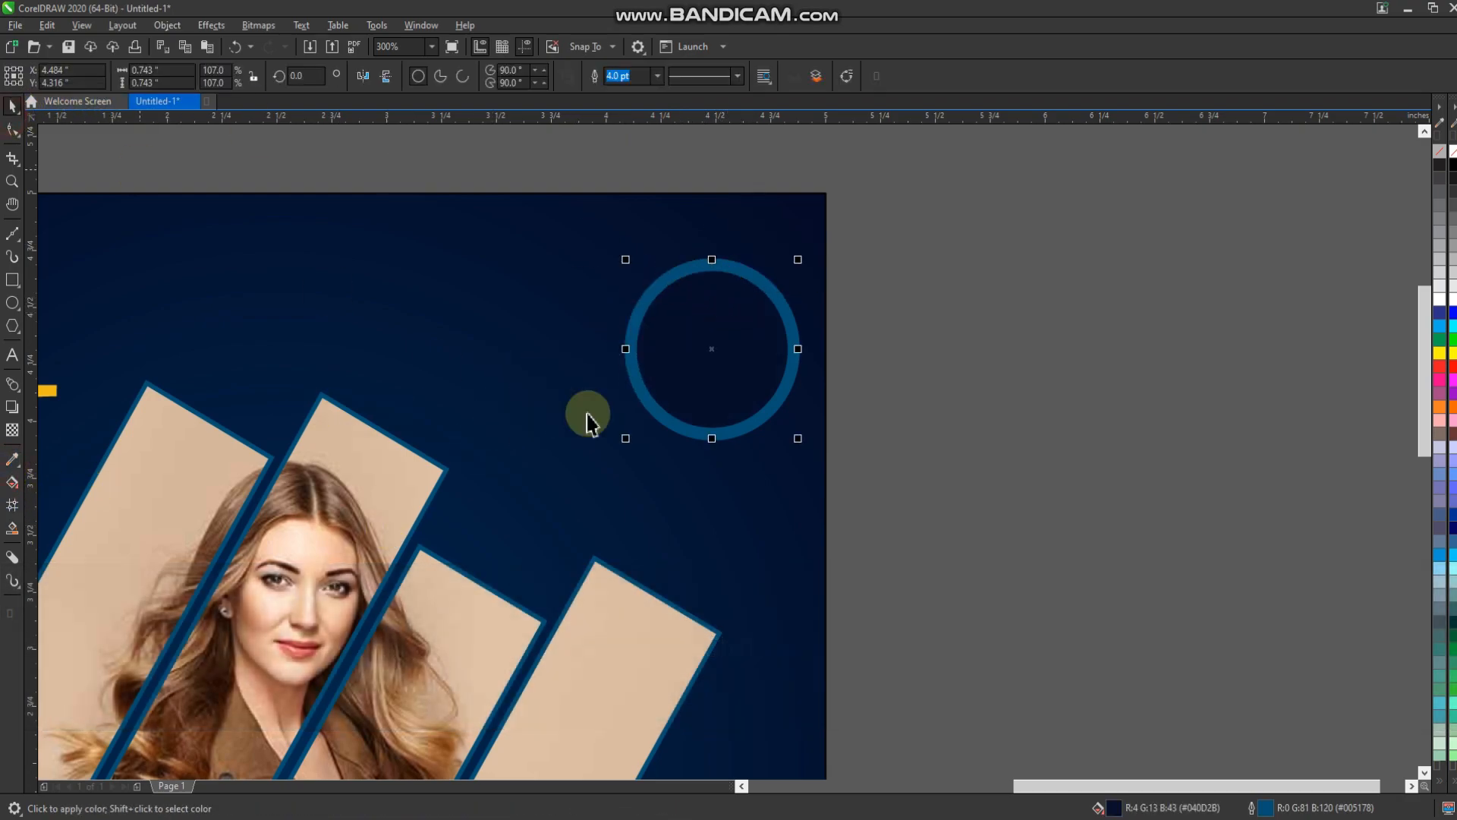
Set the large circle's outline to 2 pt and enlarge the circle to about 0.835 inches wide
click(657, 77)
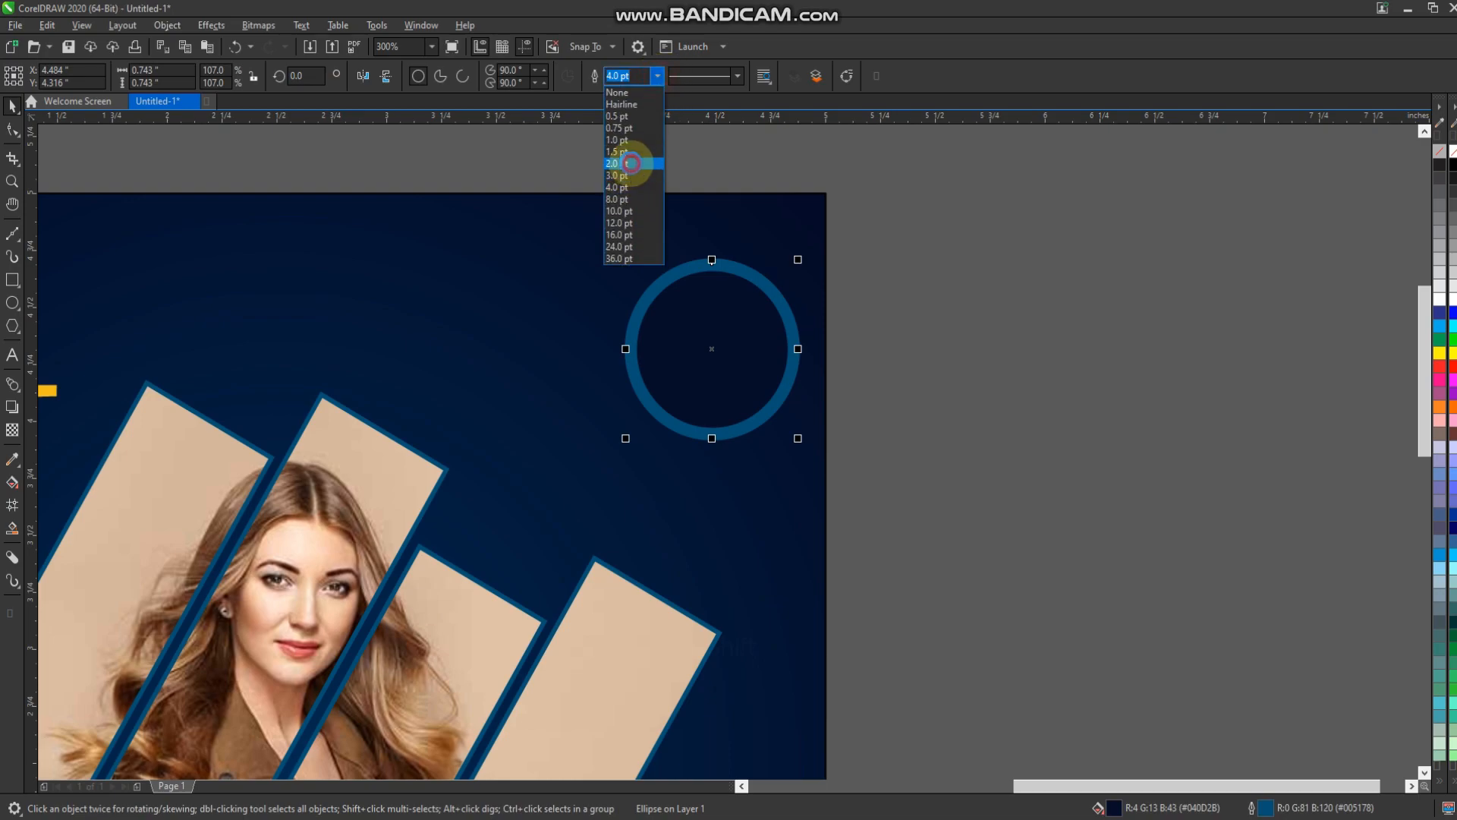
click(629, 163)
drag(622, 444, 611, 475)
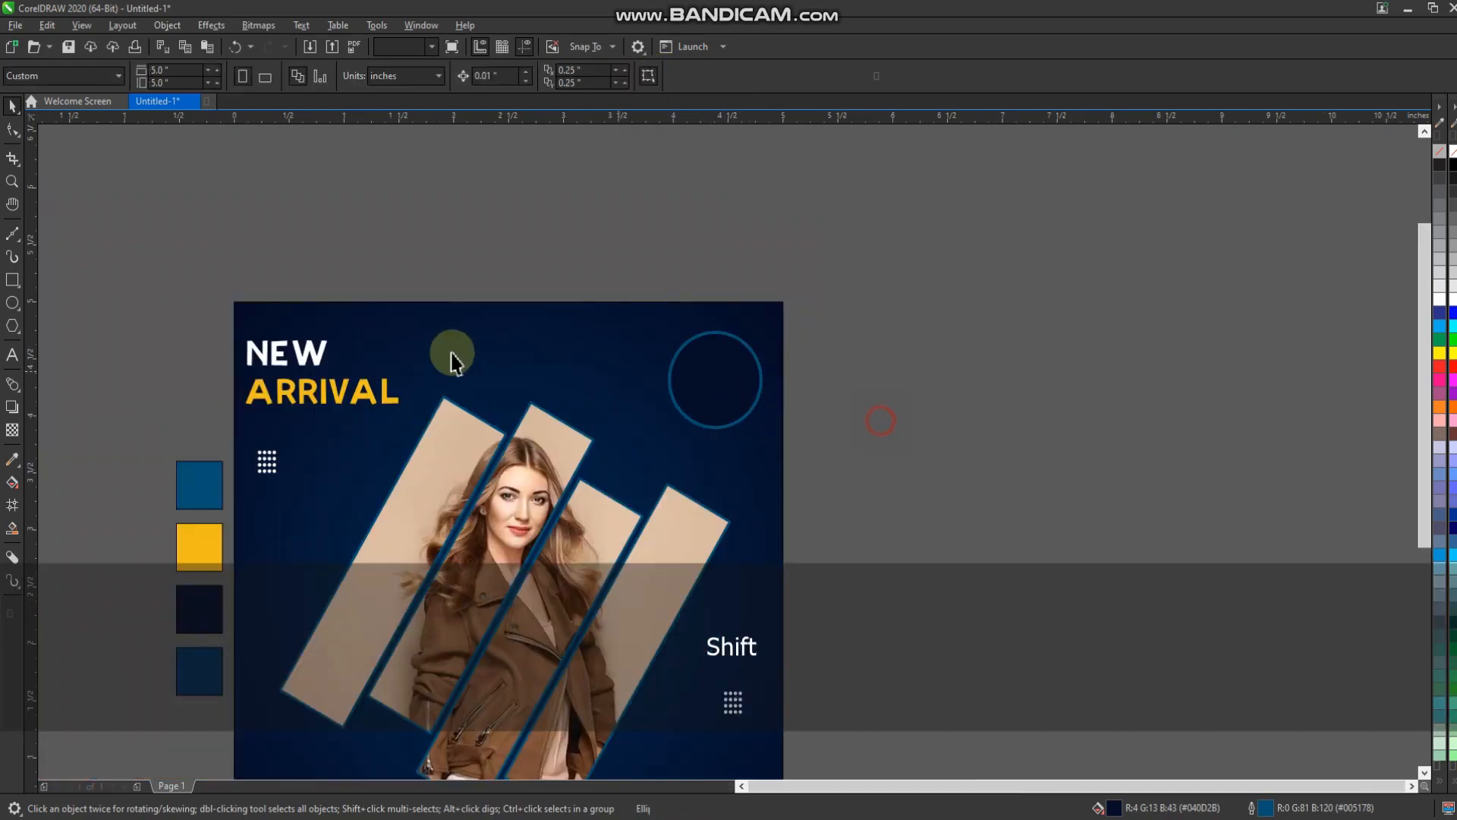
Place a copy of the NEW heading over the upper-right circle and change its text to SHOP NOW on two lines
drag(322, 356, 726, 384)
double_click(726, 384)
key(ctrl+a)
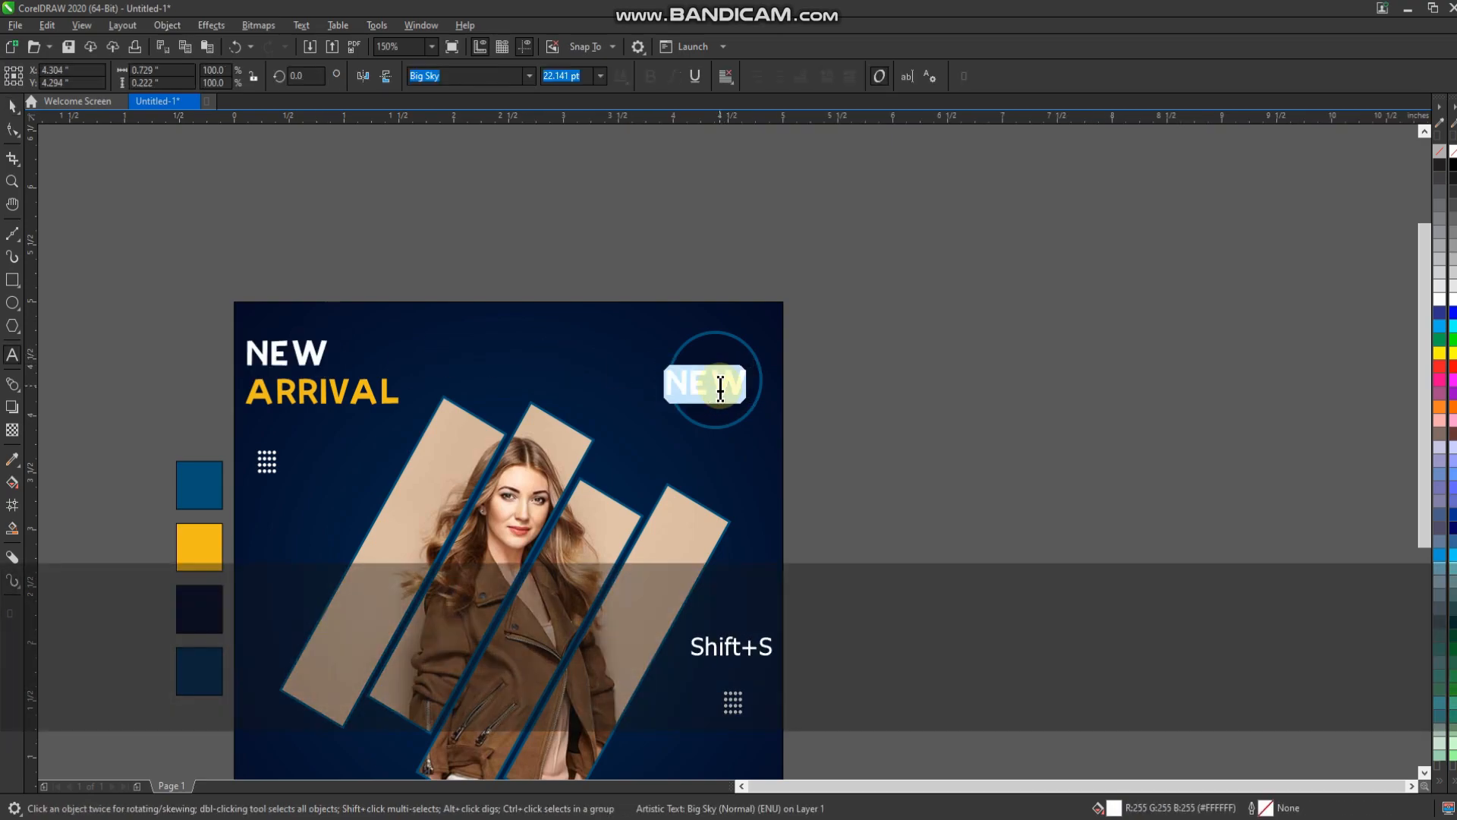
text(SHOP)
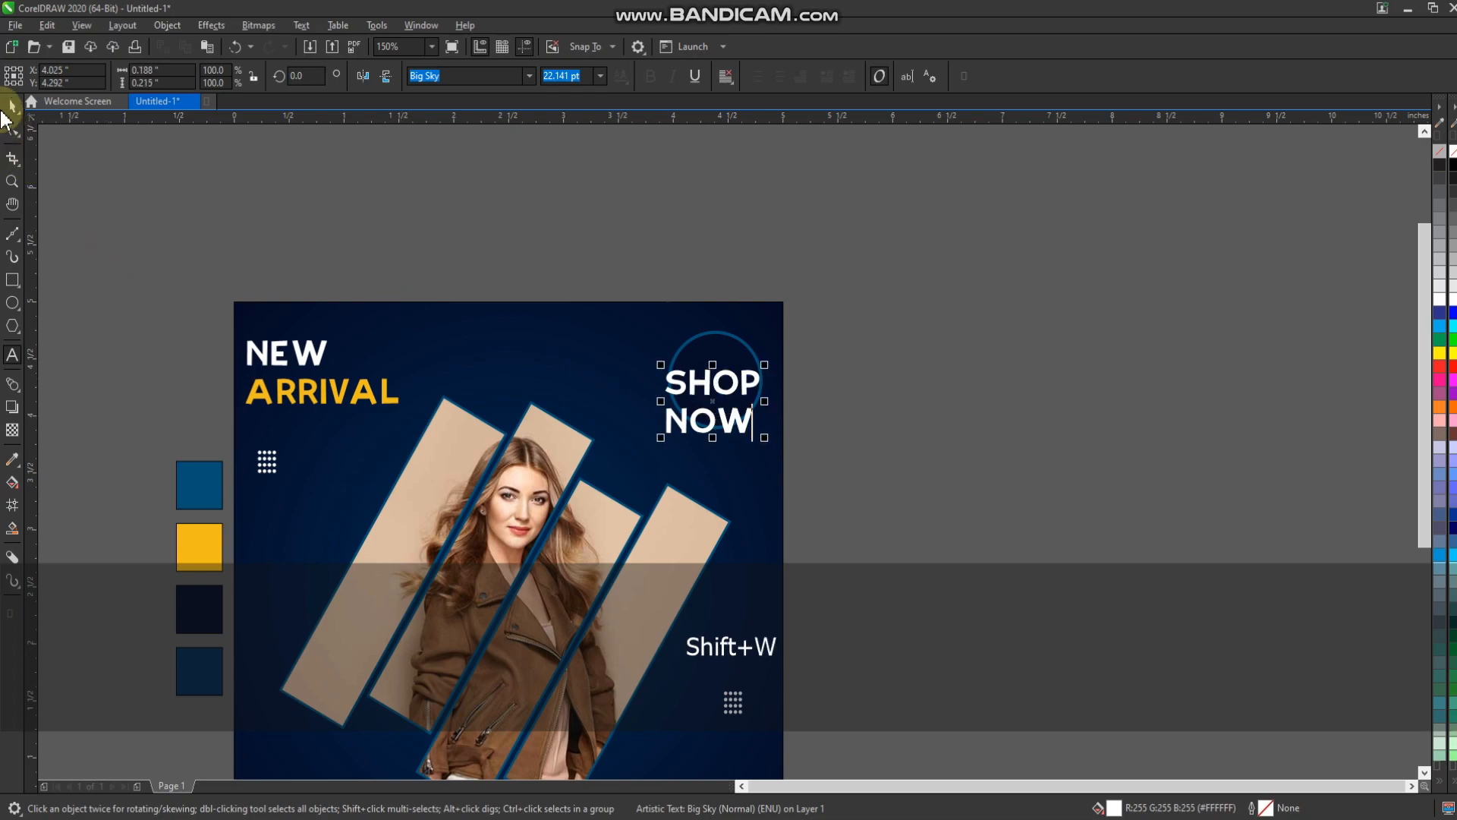
Shrink the SHOP NOW text to about 0.558 inches wide and center it on the circle
click(7, 110)
drag(765, 363, 750, 364)
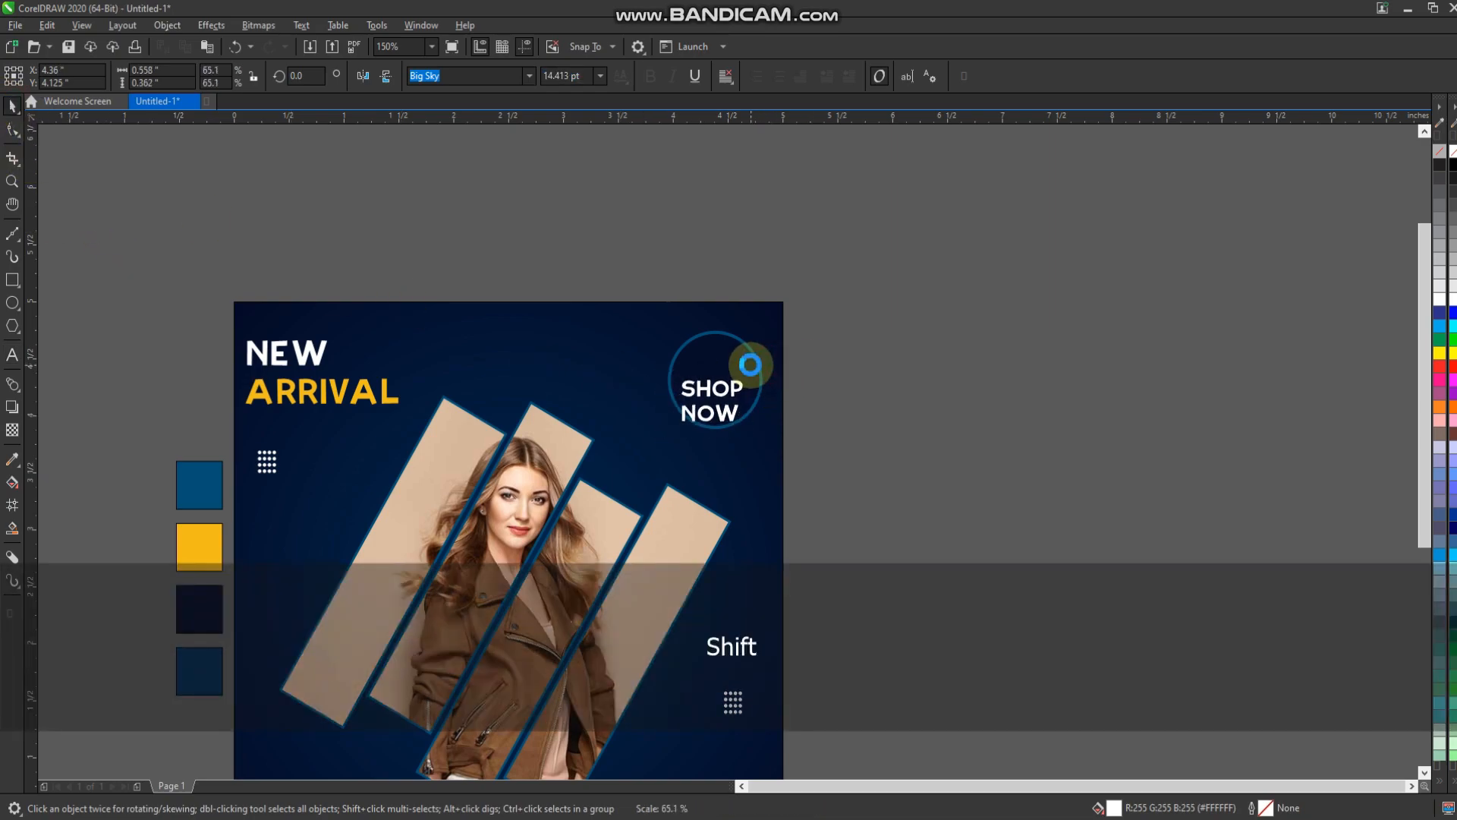
shift+click(741, 351)
key(e)
click(872, 403)
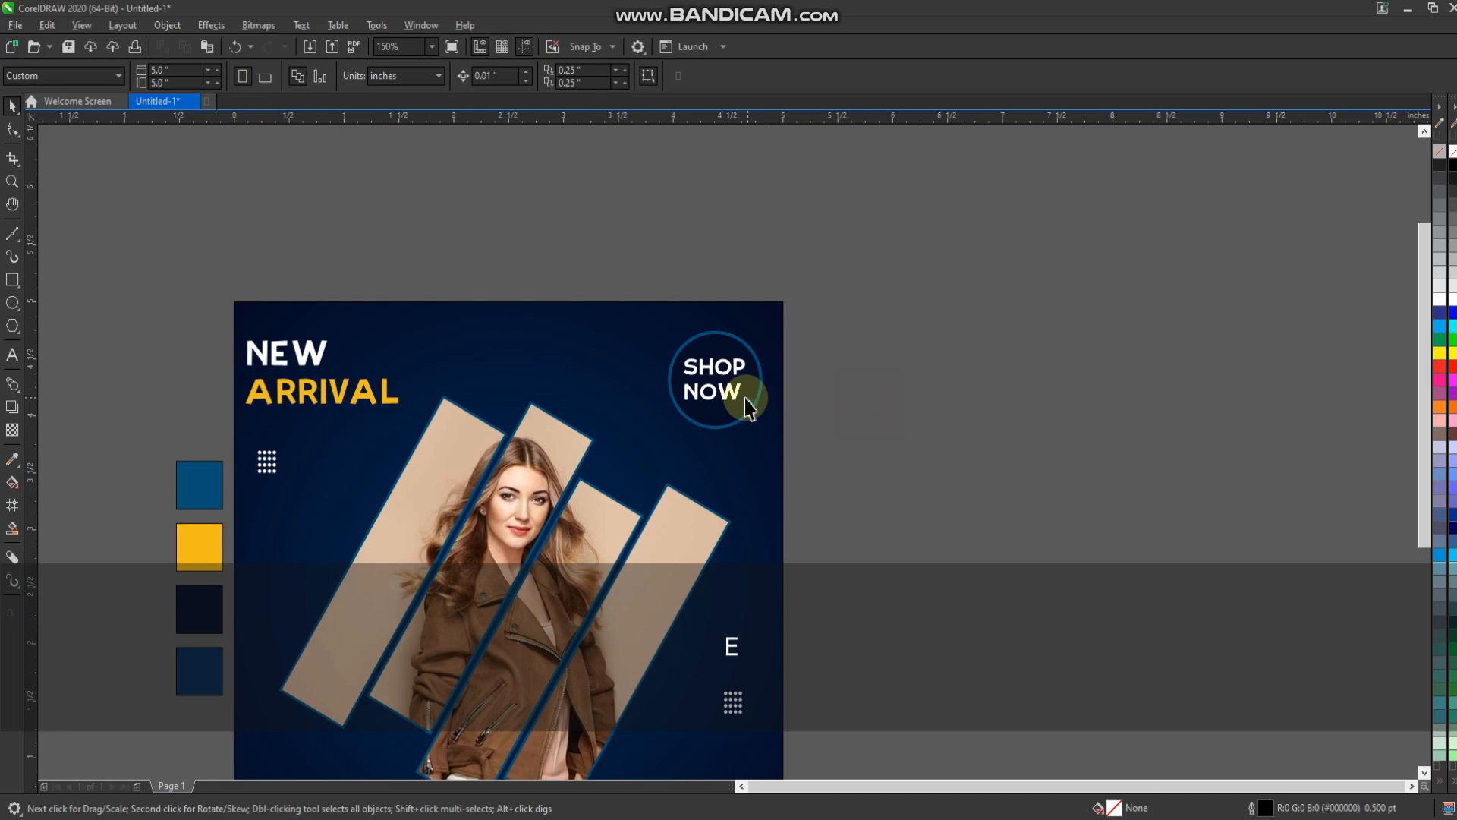
Center-justify the two SHOP NOW lines and realign the text with the circle's center
scroll(745, 406, up, 2)
click(721, 388)
click(726, 75)
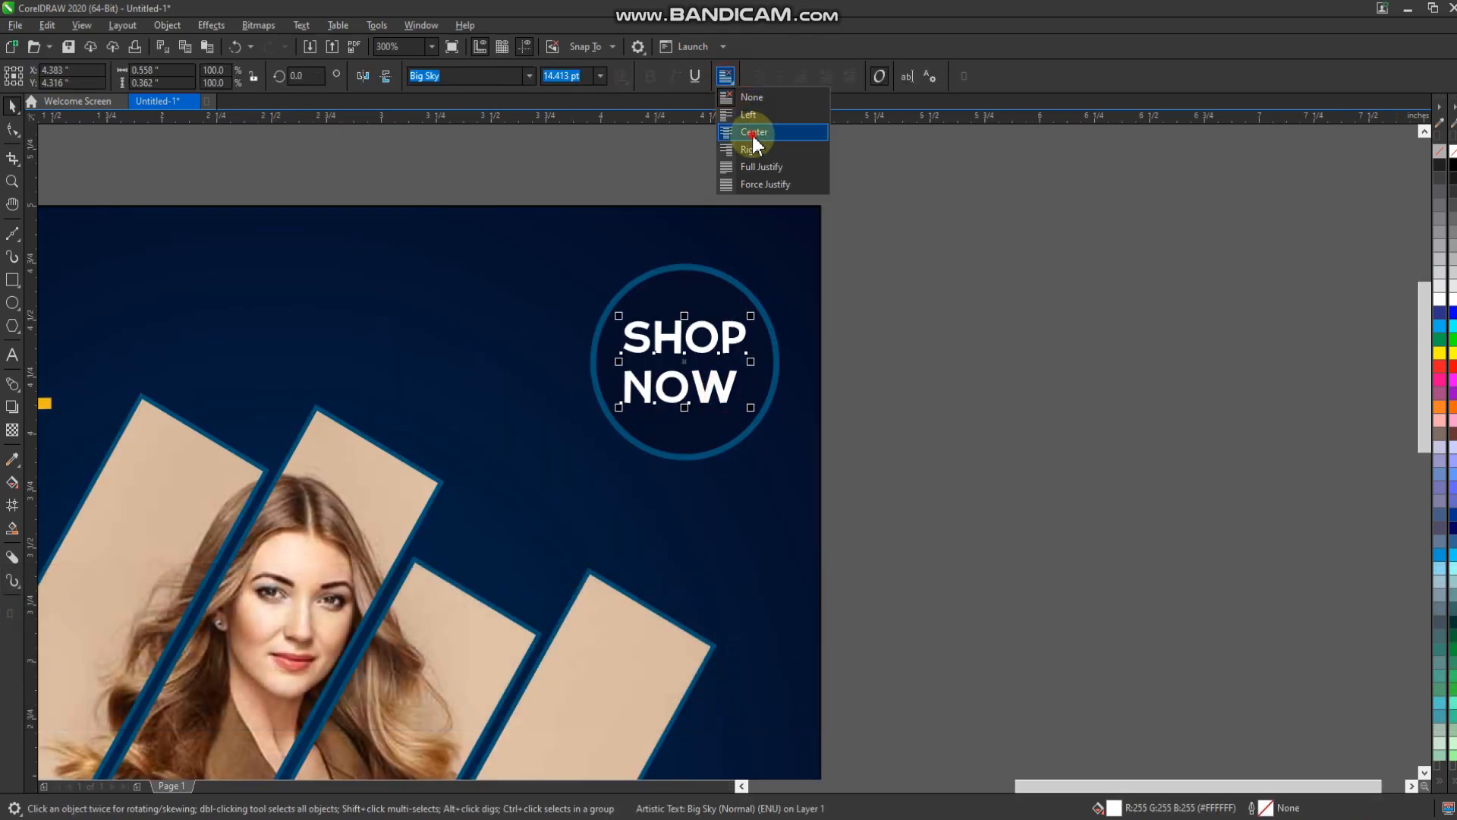
click(753, 132)
click(872, 365)
scroll(743, 468, down, 2)
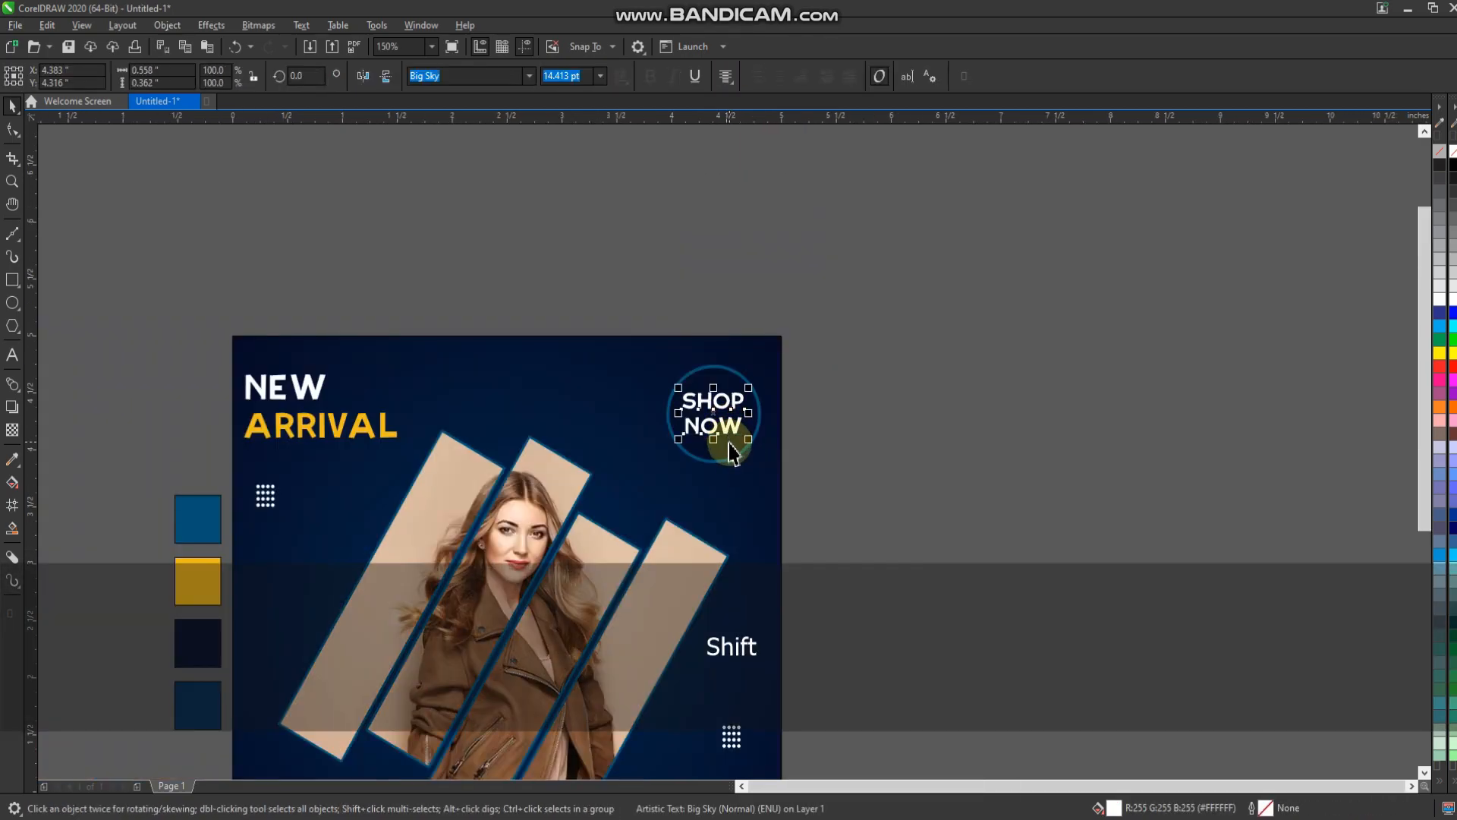
shift+click(730, 439)
key(e)
click(868, 490)
scroll(743, 414, down, 2)
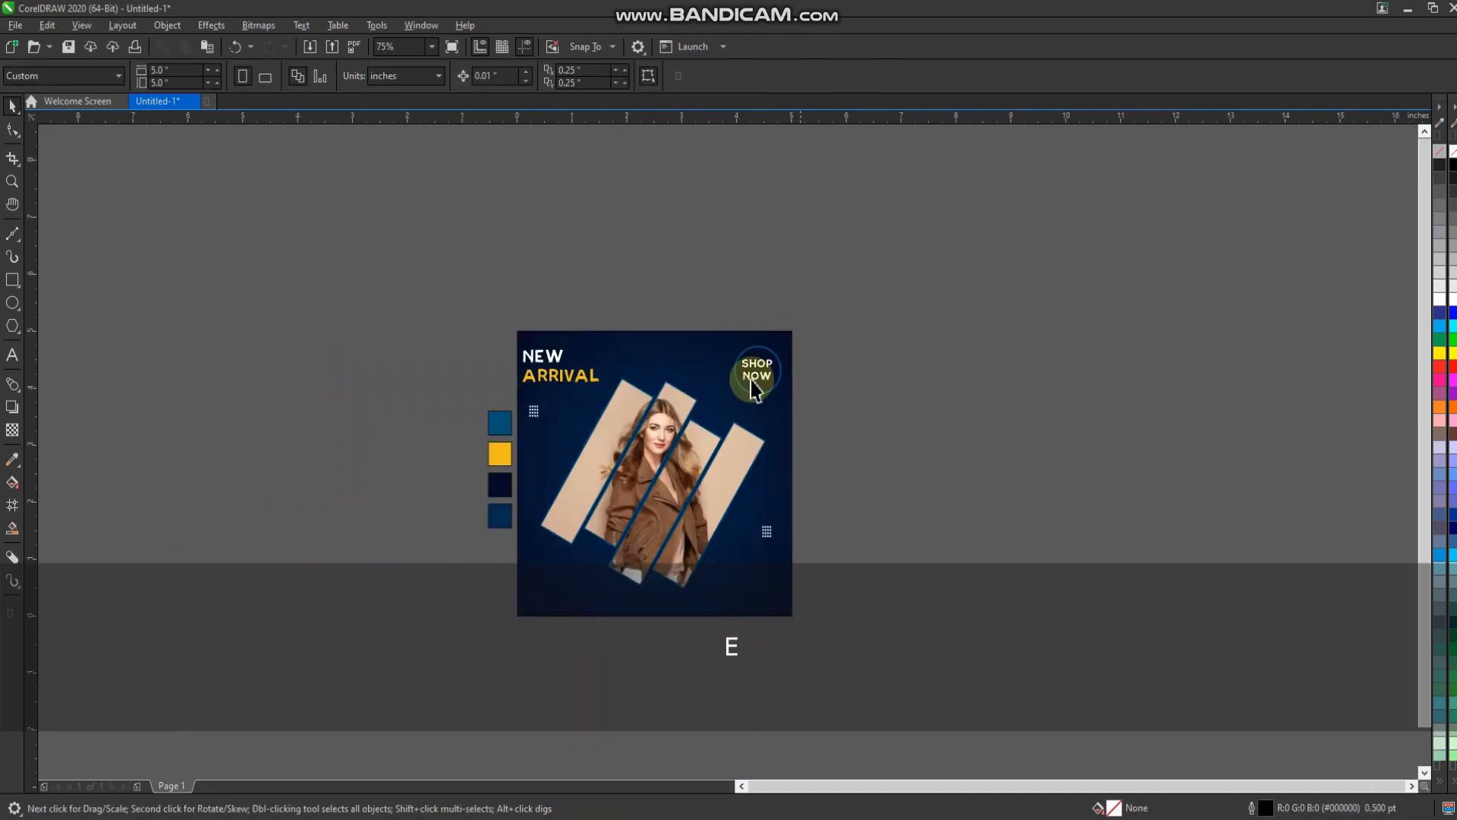
Place a copy of the badge circle slightly to its left at about X 4.334, Y 4.316 inches
scroll(771, 338, up, 4)
click(743, 376)
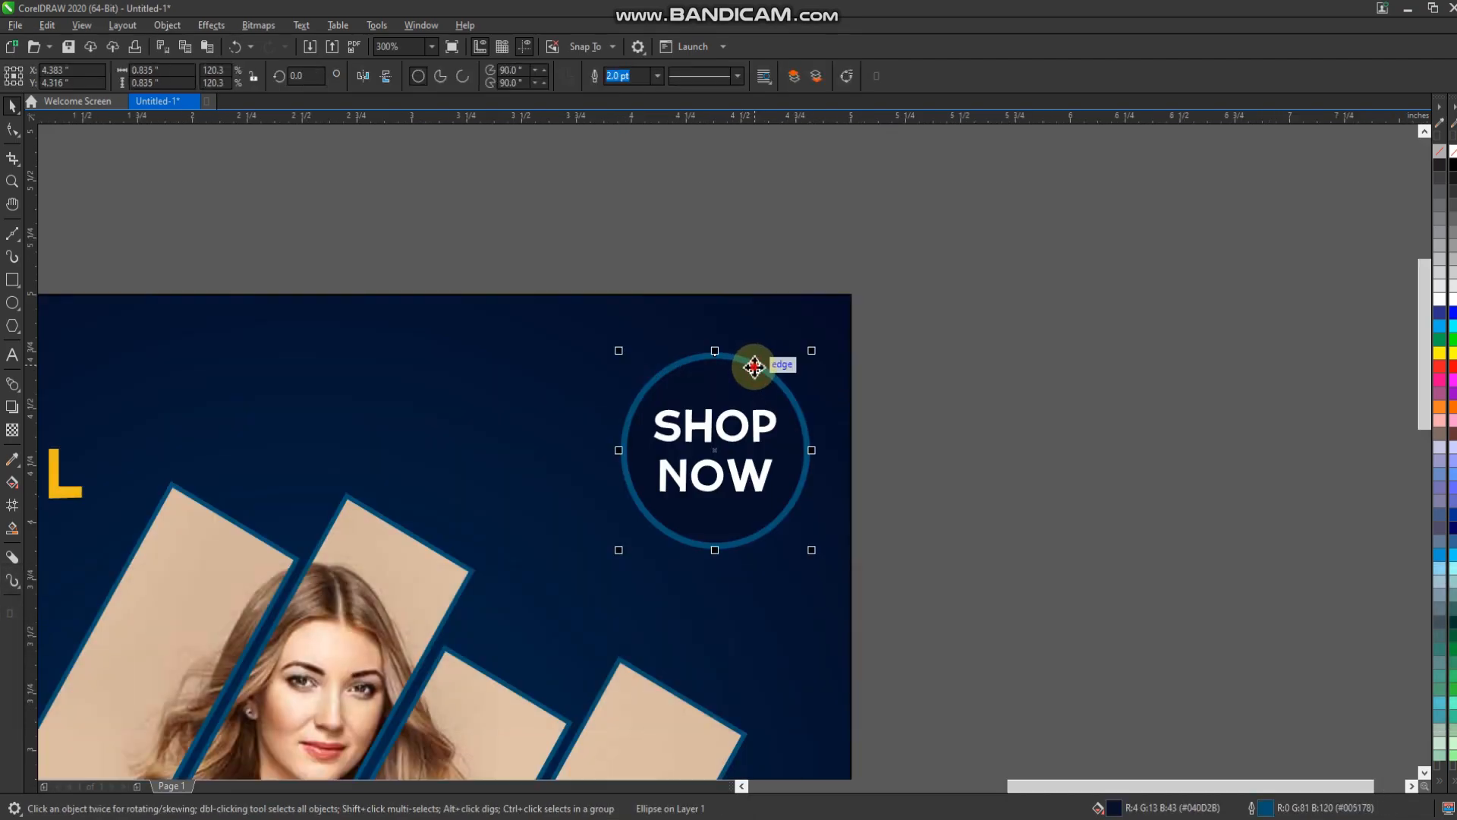
key(shift+Page_Up)
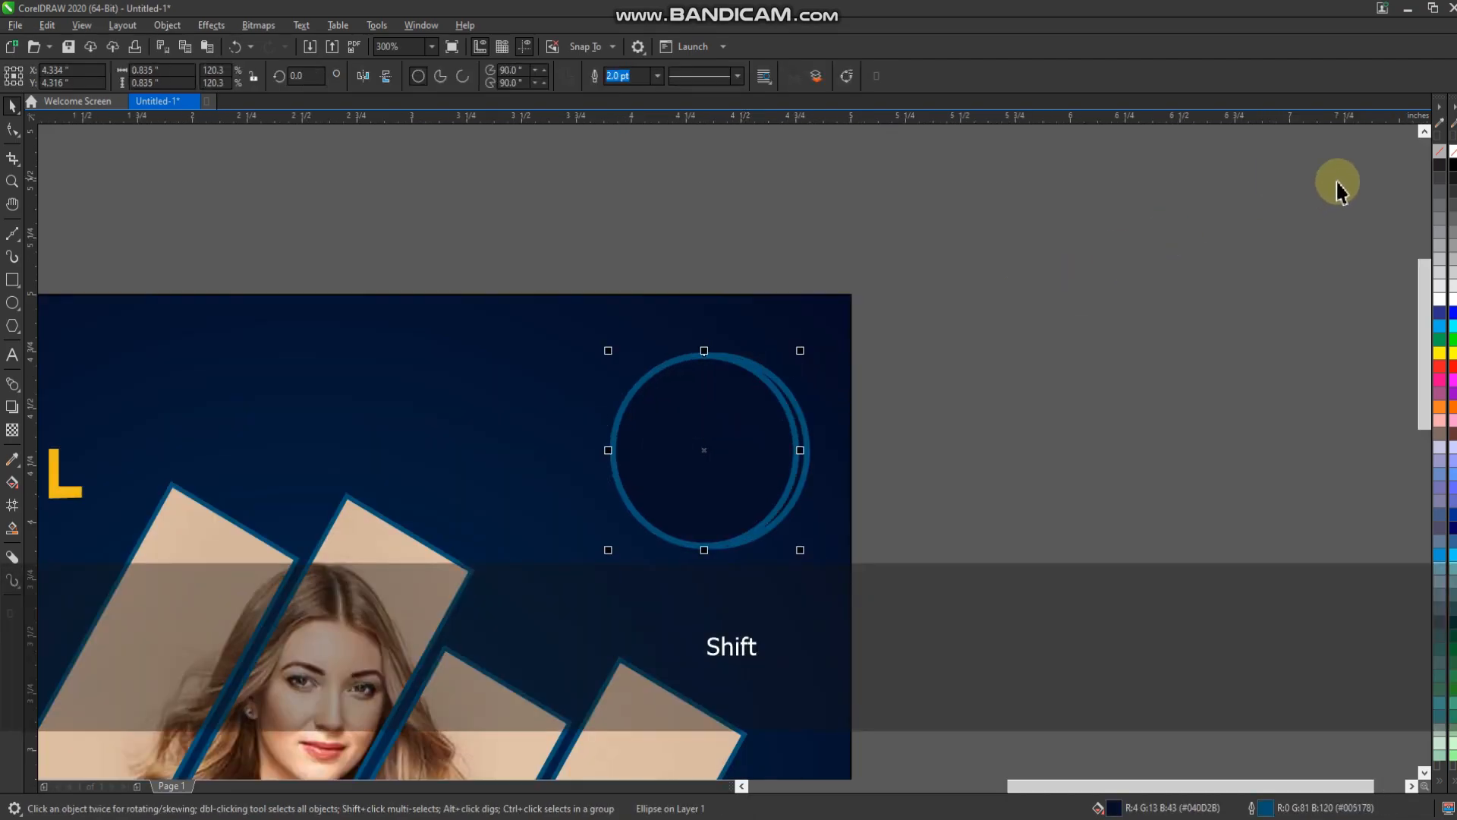
Fill the copied circle white, without an outline, and order it behind the SHOP NOW badge
right_click(1451, 153)
click(1452, 300)
key(shift)
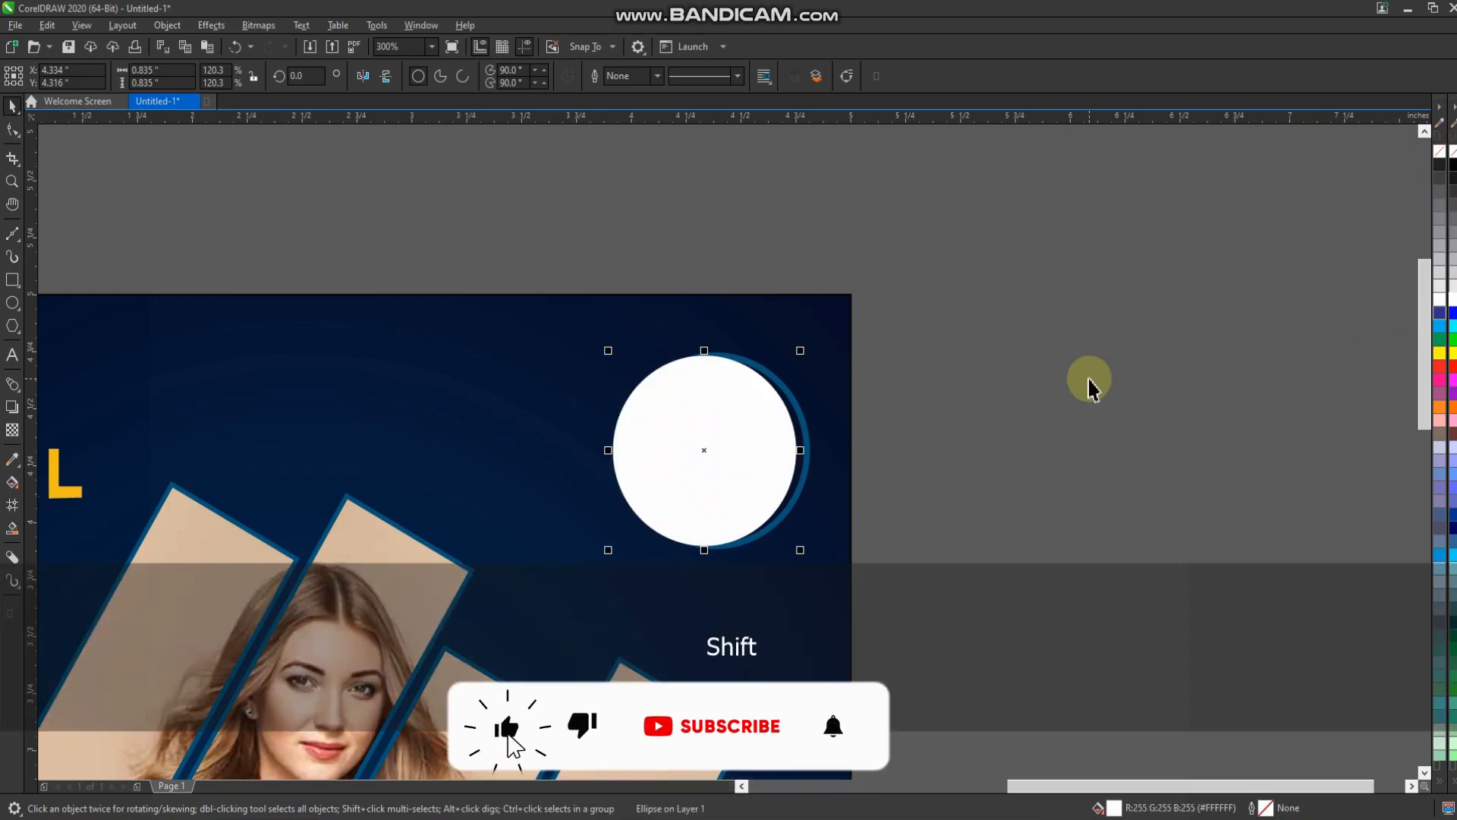
key(ctrl+Page_Down)
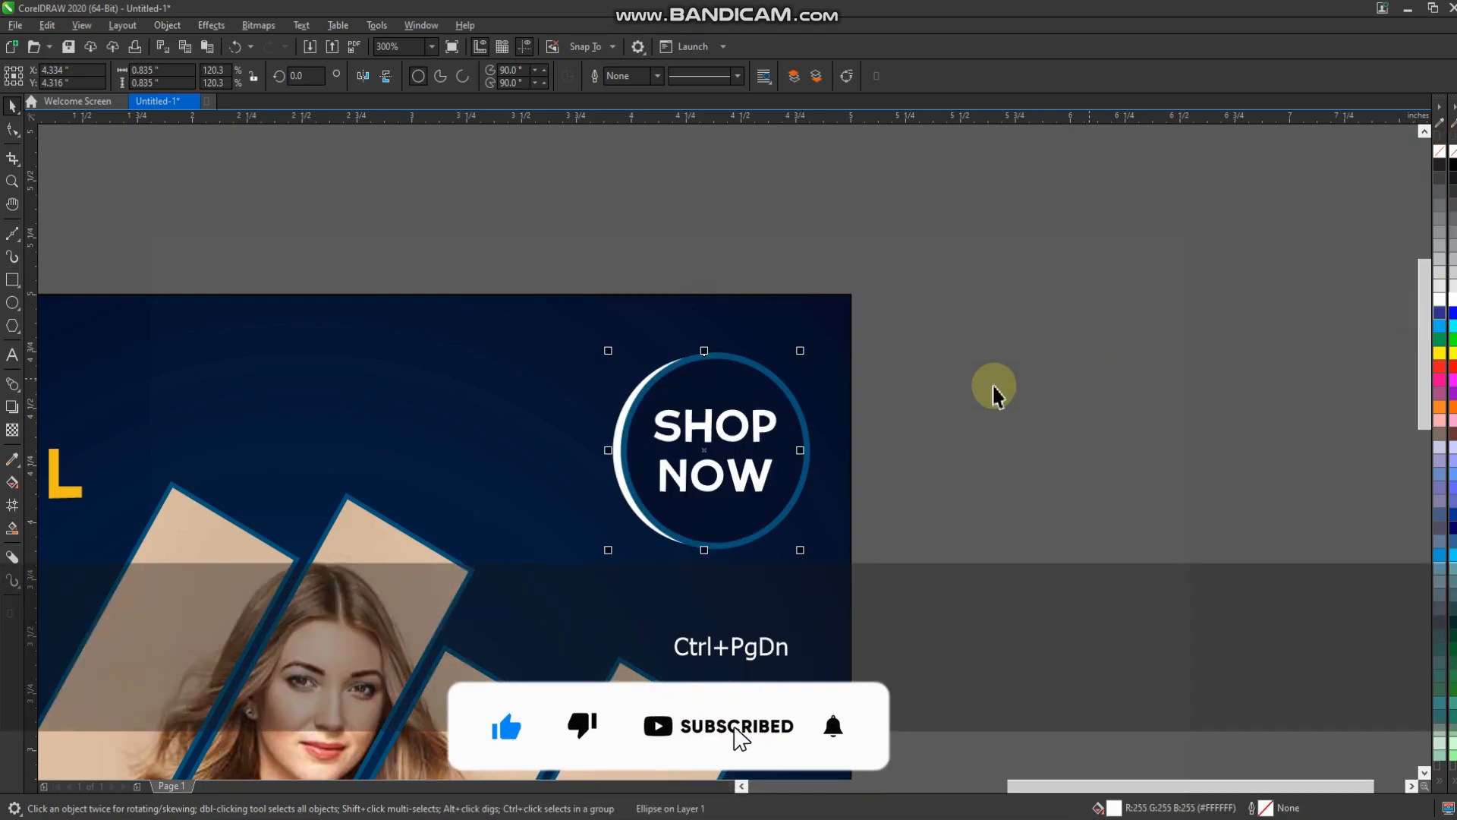
Move the white circle to about X 4.34, Y 4.242 inches to form a crescent along the badge's lower-left edge
scroll(827, 341, down, 1)
scroll(745, 424, up, 2)
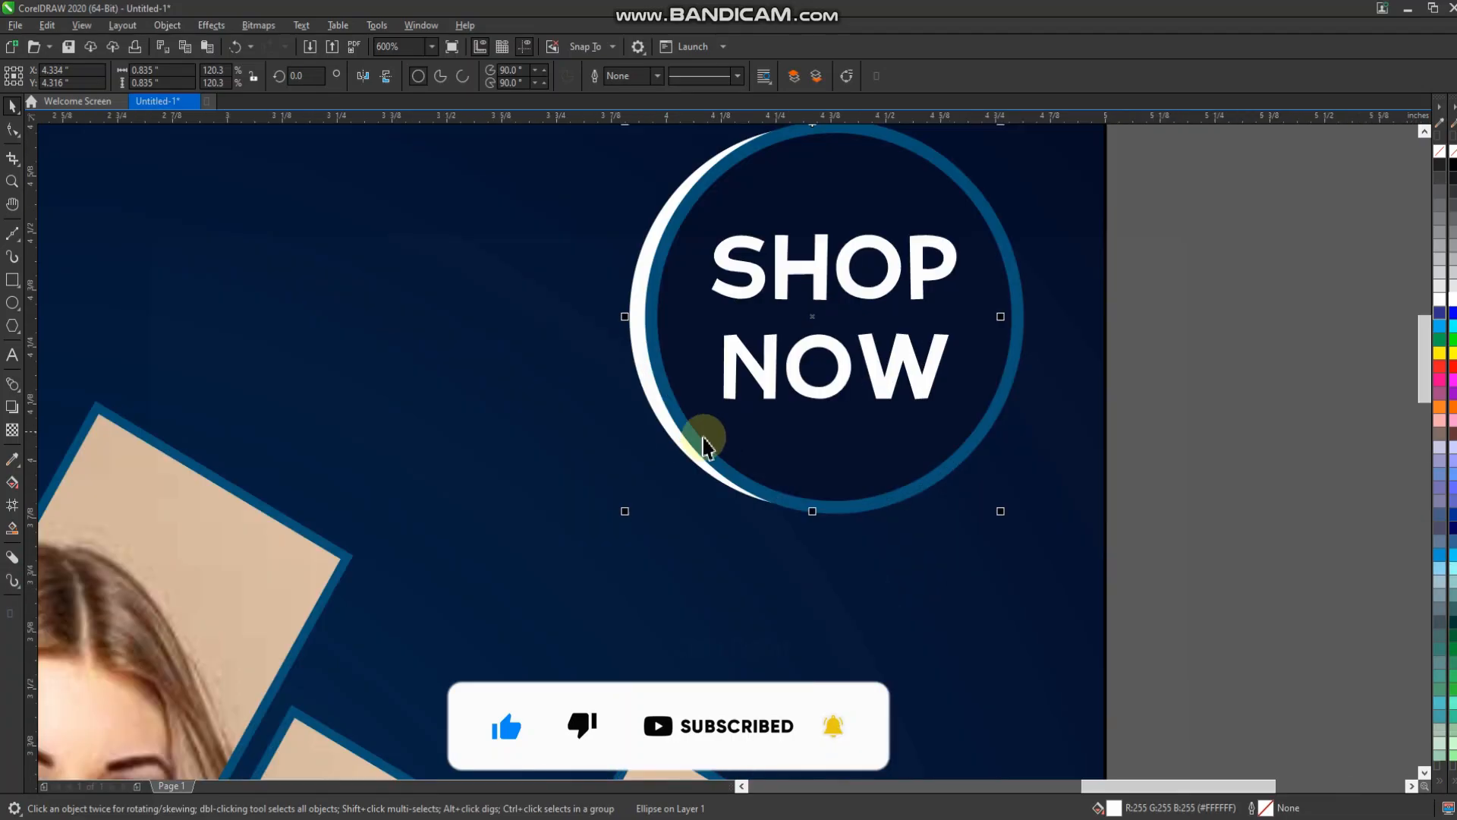
drag(681, 444, 681, 478)
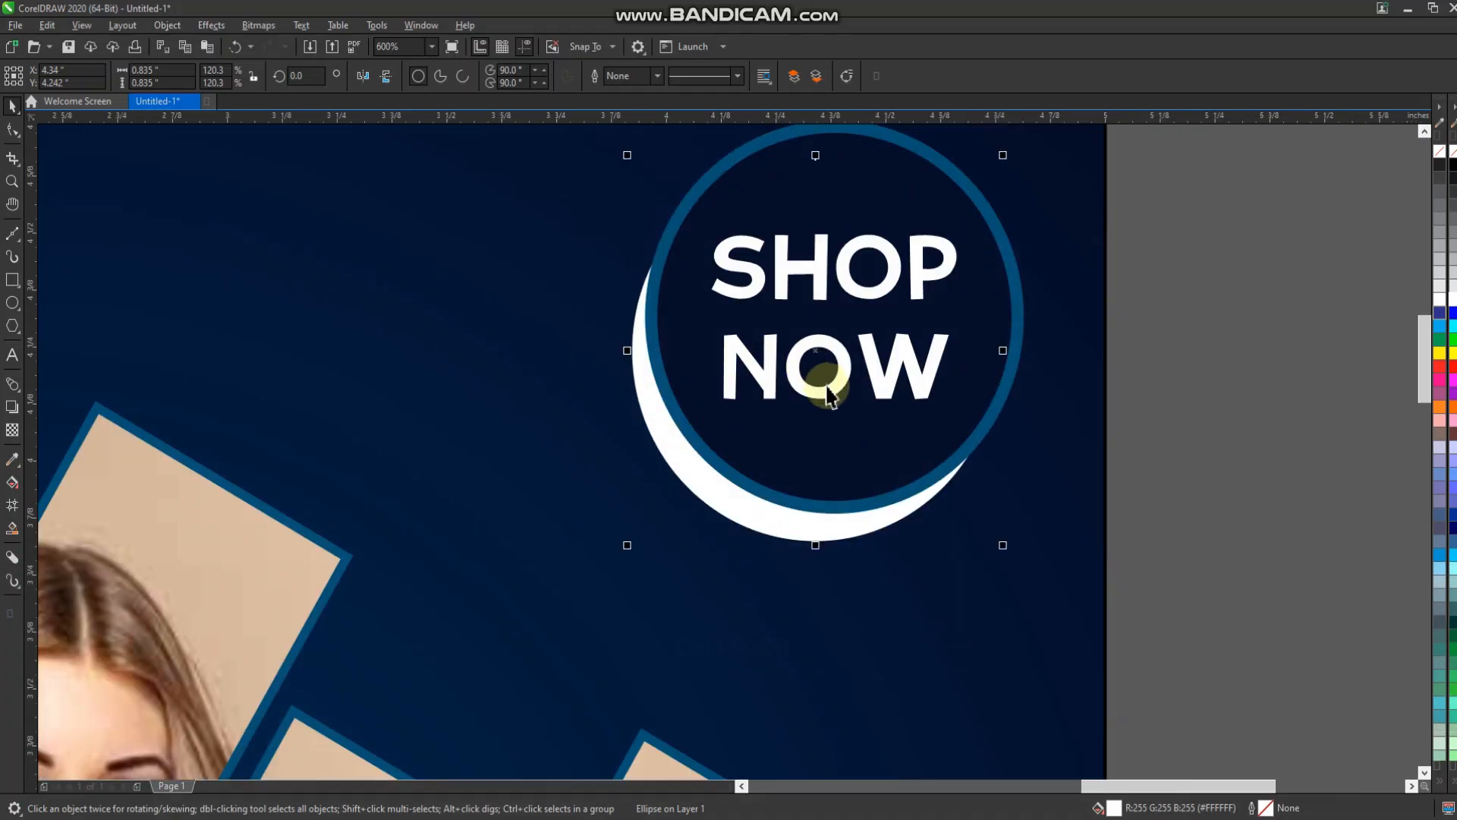
scroll(823, 380, down, 1)
click(1066, 417)
scroll(999, 348, down, 1)
scroll(865, 342, down, 1)
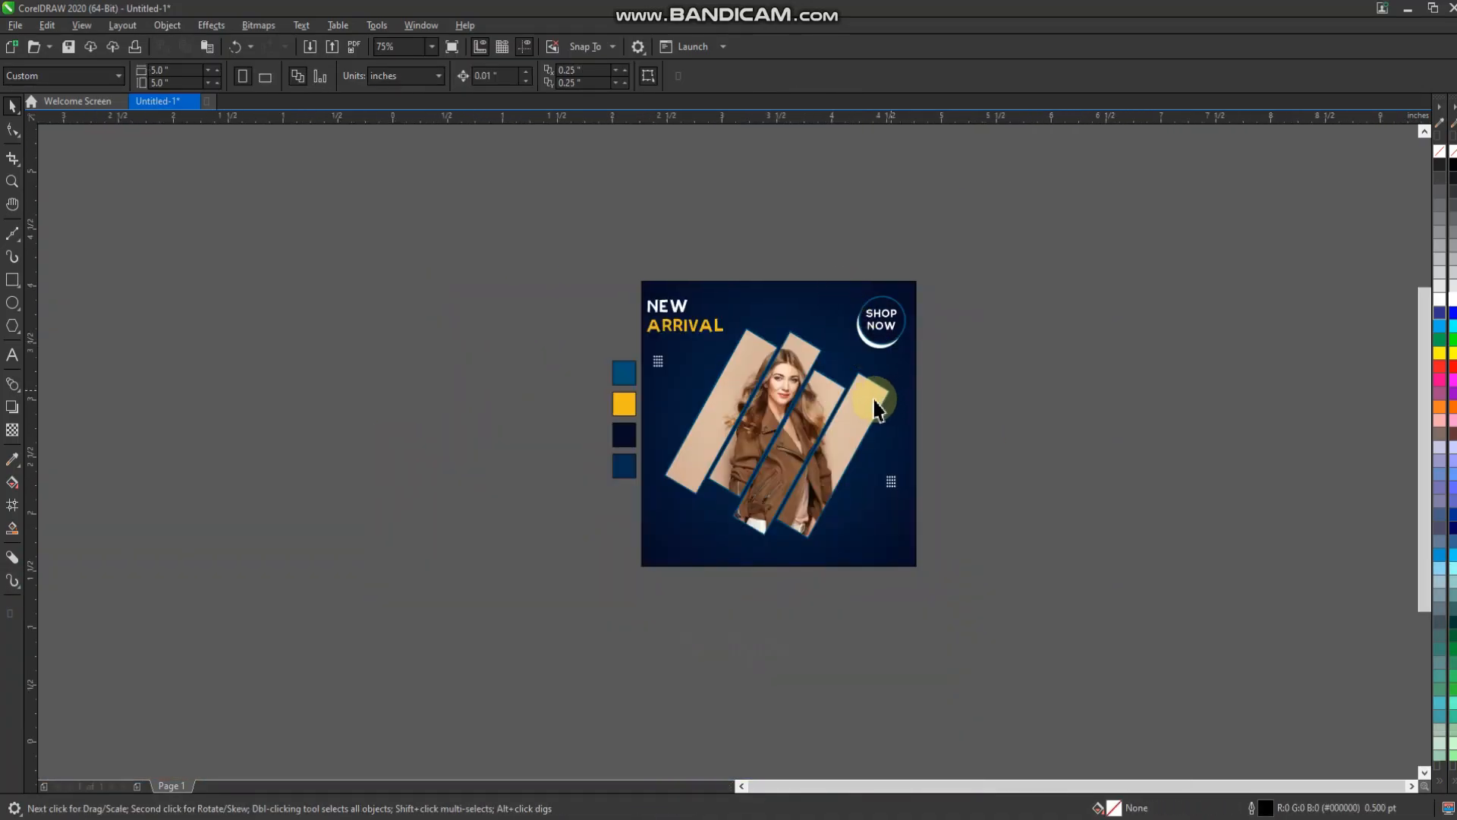
Draw a white-outlined circle about 0.34 inches wide left of the slanted bars, at about X 0.898, Y 3.12 inches
scroll(854, 486, up, 1)
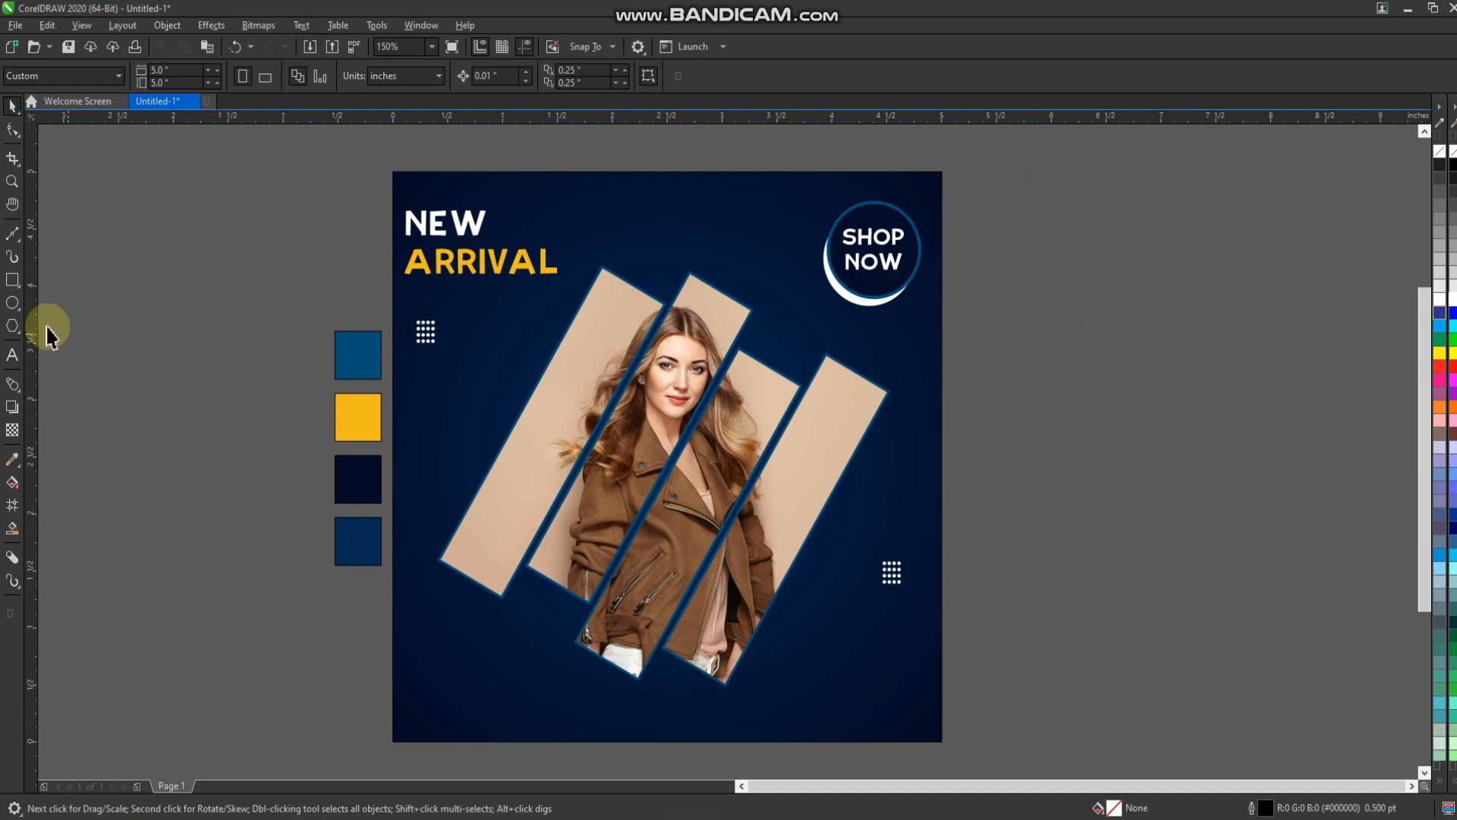
click(11, 303)
drag(473, 367, 513, 407)
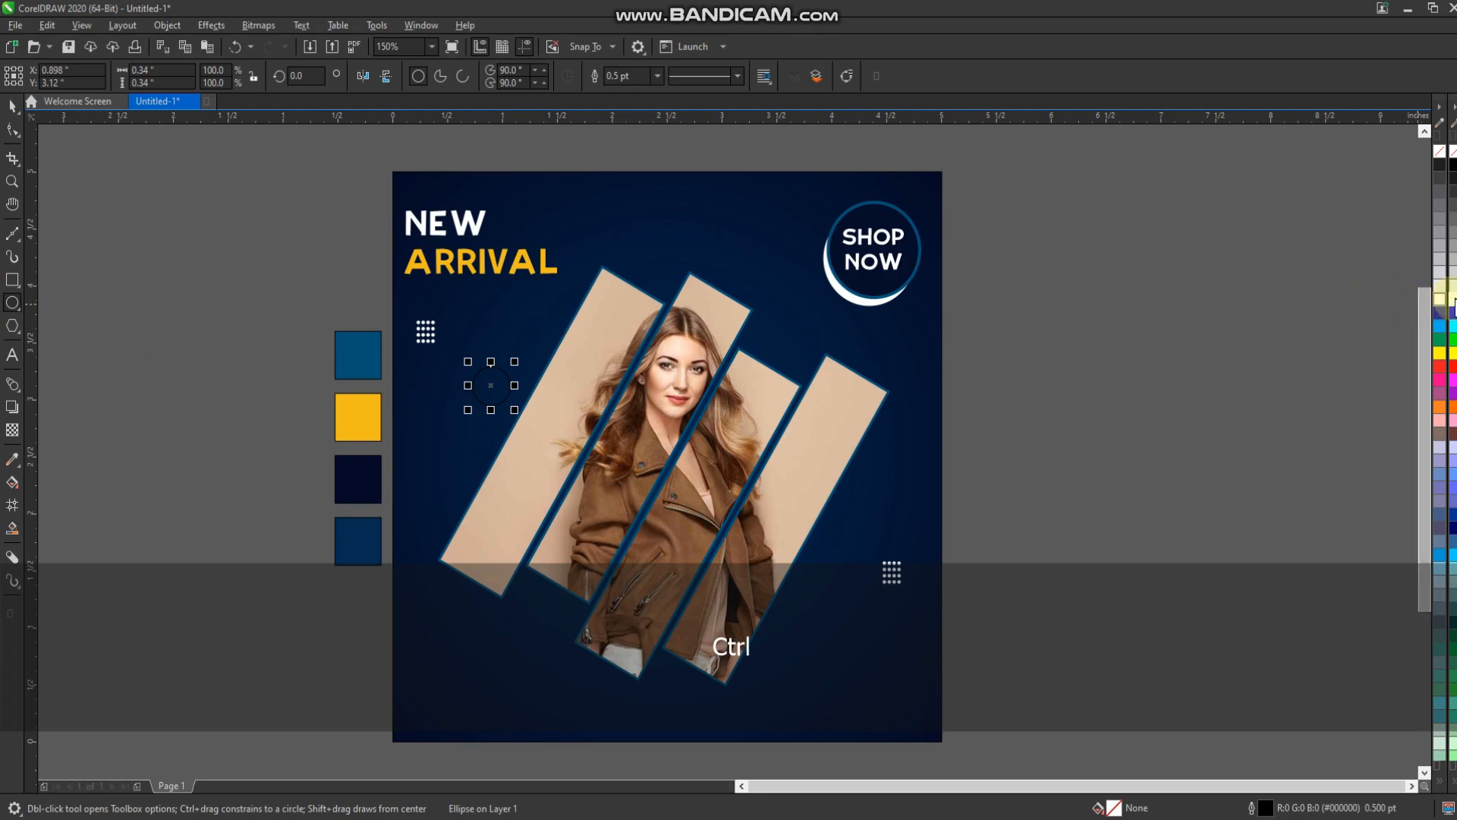
click(12, 106)
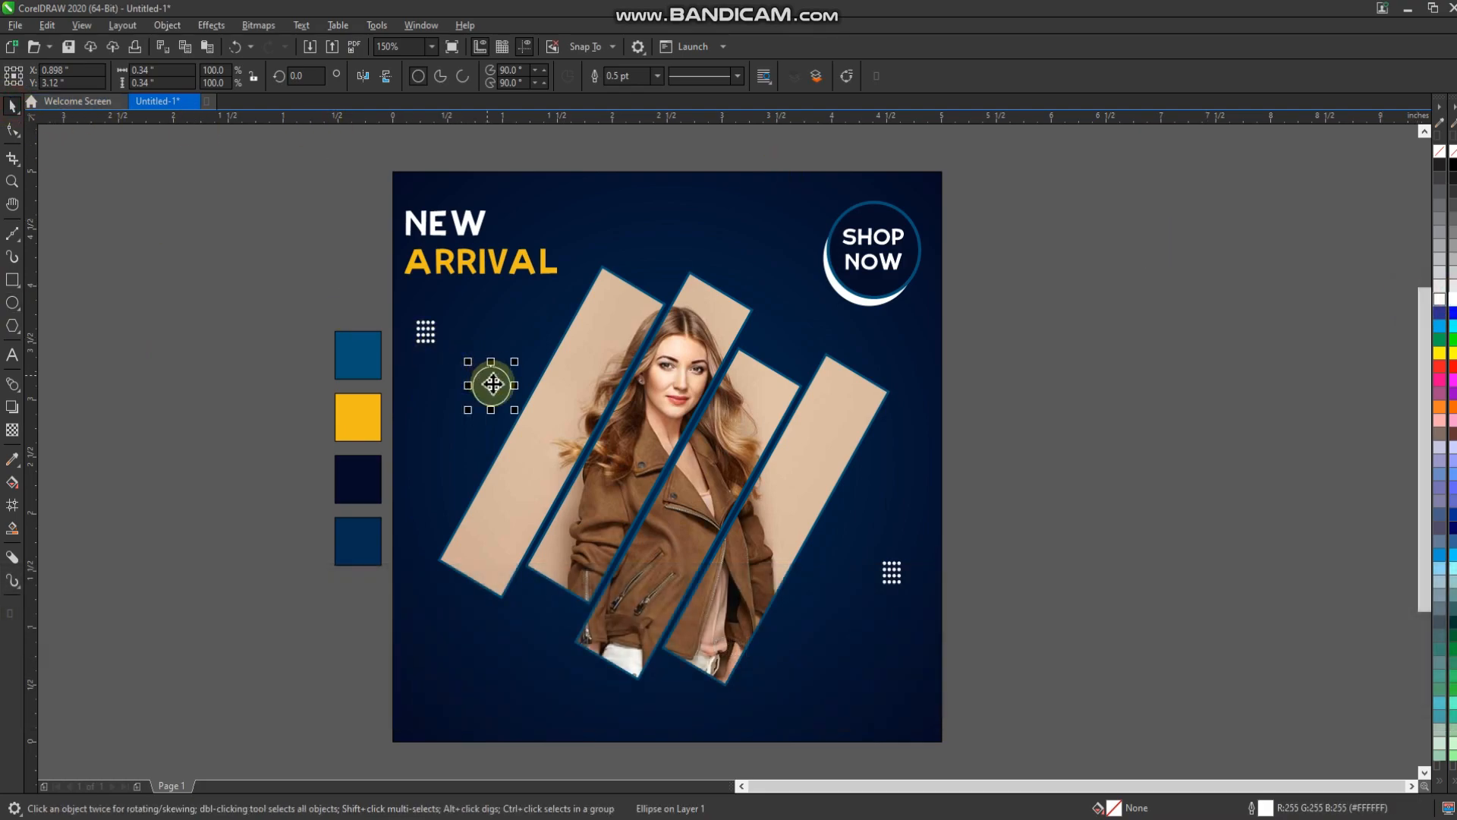
Place smaller copies of the outlined circle, about 0.278 inches wide, above, right of and at the lower left of the bars
drag(601, 320, 741, 211)
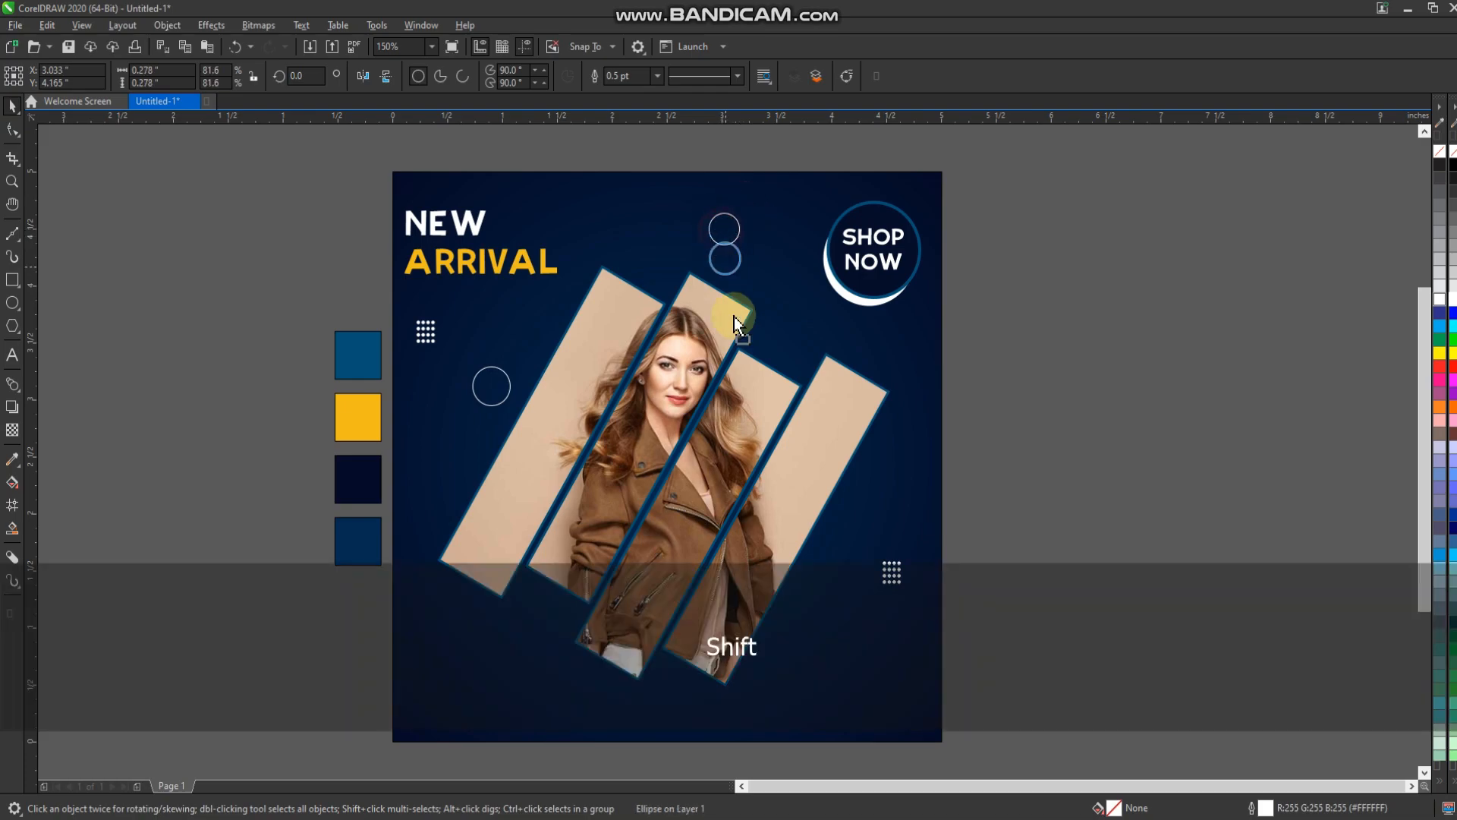
drag(734, 325, 535, 623)
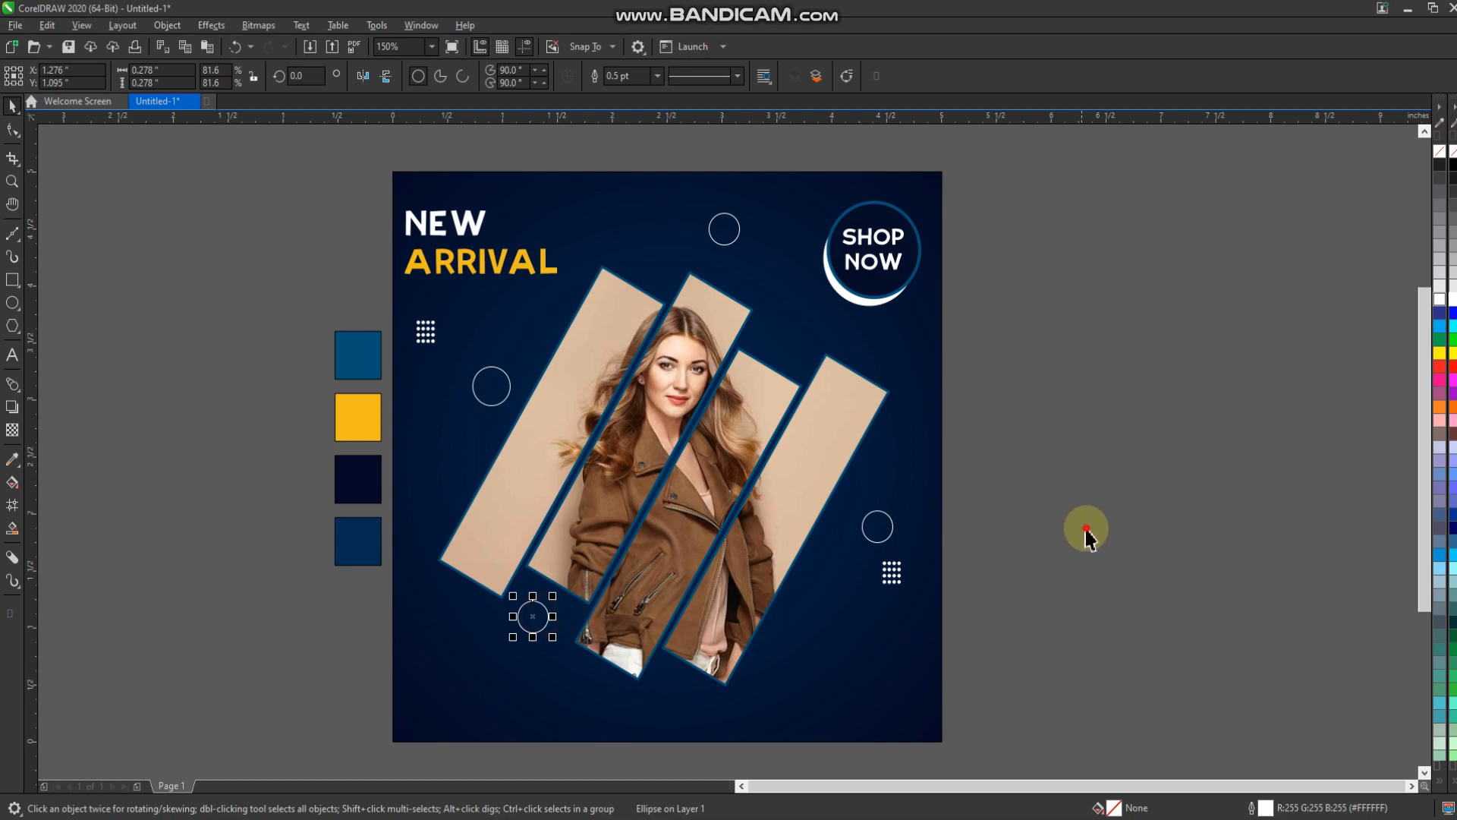
click(1078, 539)
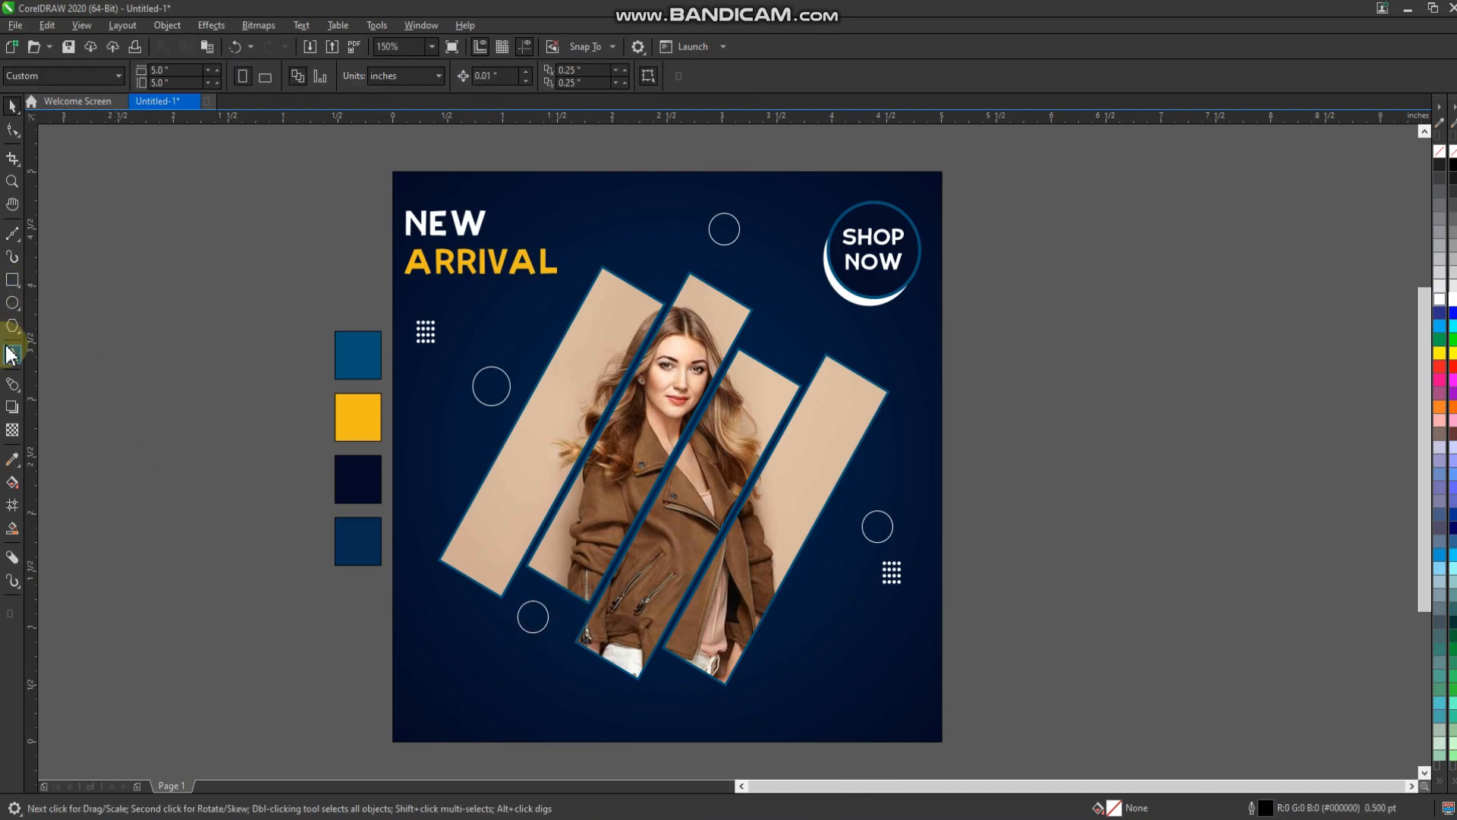
Draw a polygon below the small circle left of the bars and set it to 3 sides
drag(407, 387, 466, 469)
key(ctrl+z)
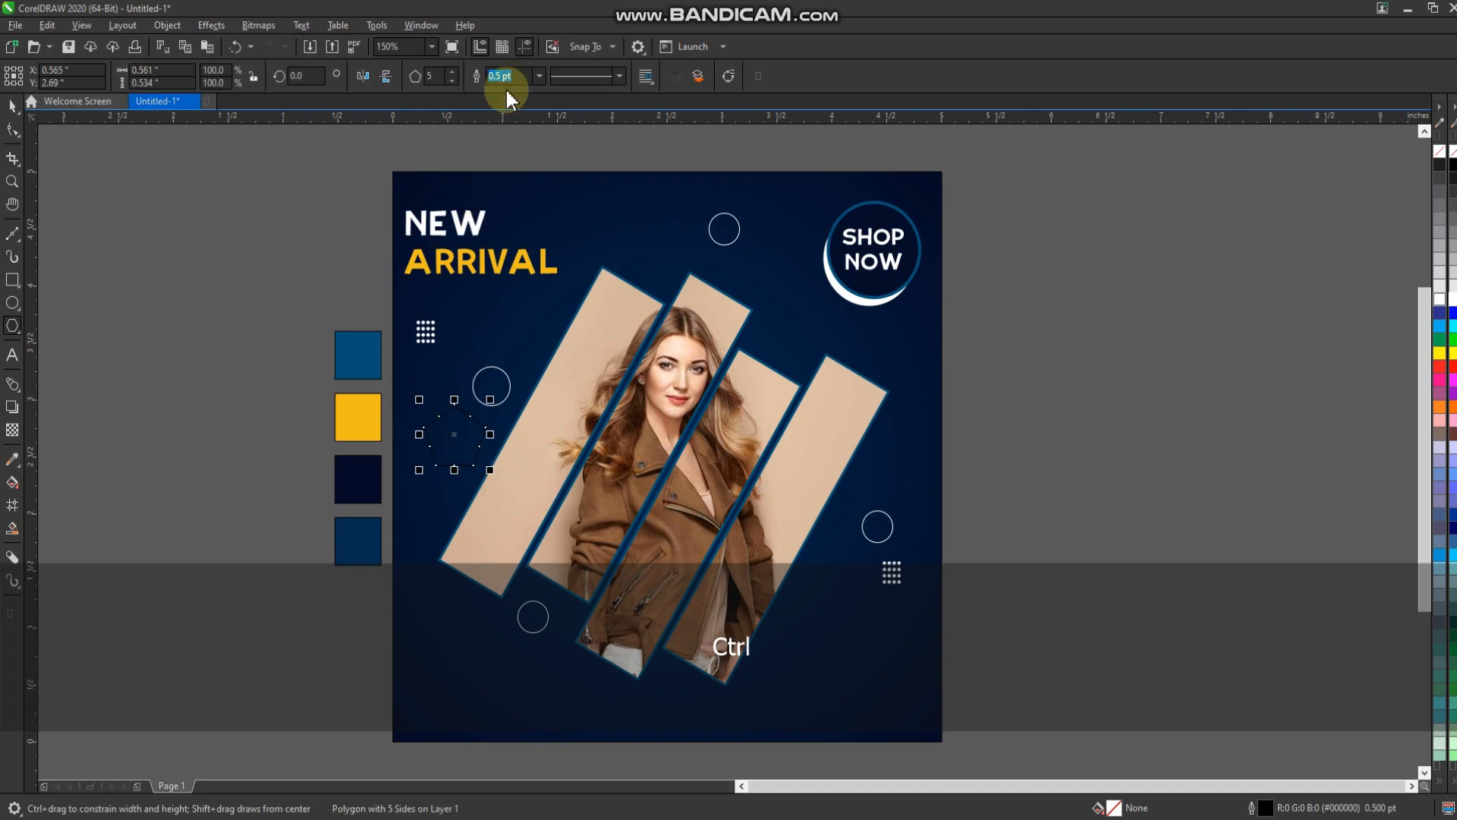
click(452, 80)
click(452, 80)
click(12, 106)
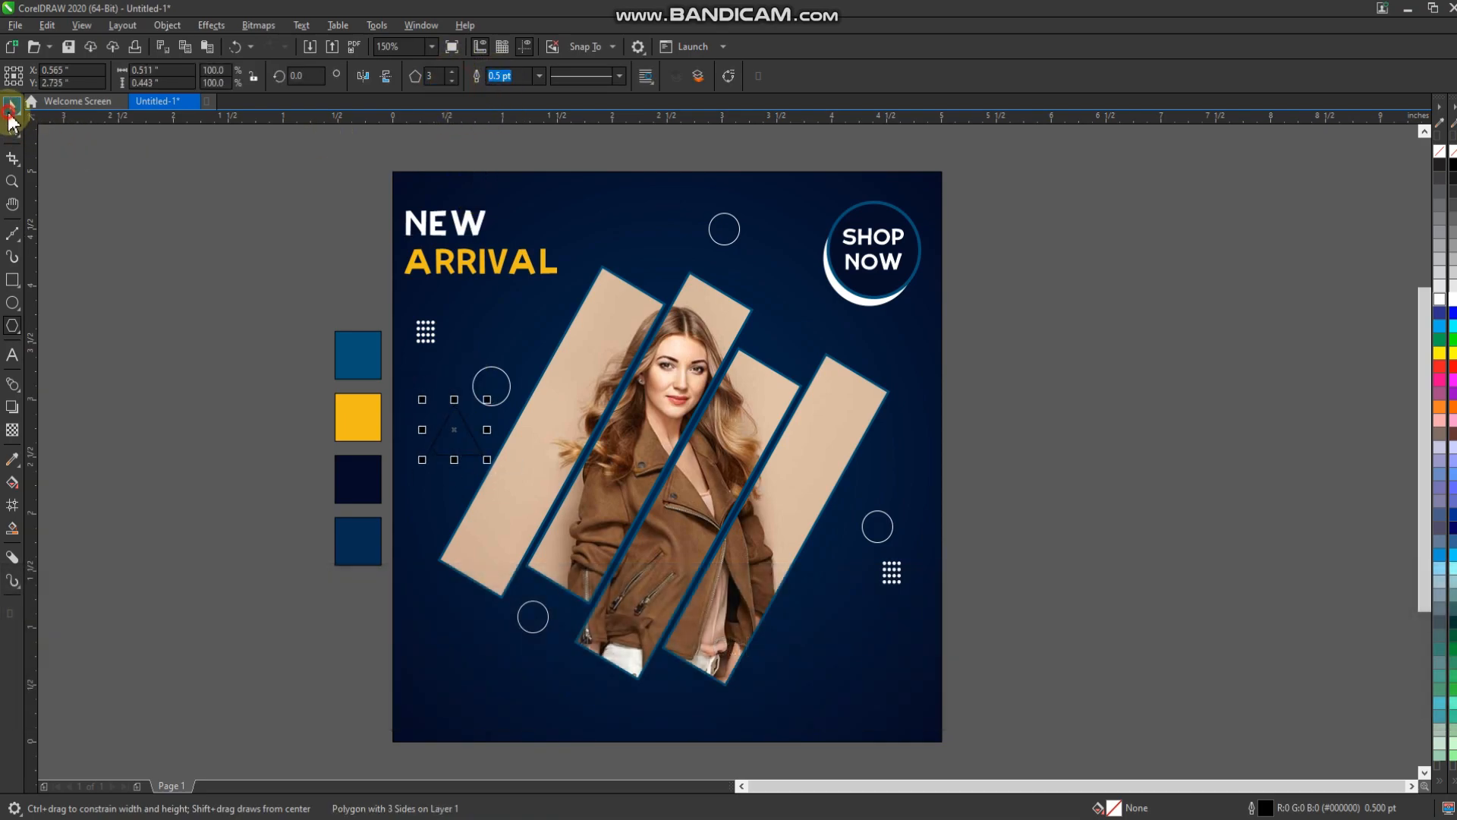
Give the triangle a white outline and shrink it to about 0.42 inches wide
click(454, 460)
drag(457, 457, 456, 449)
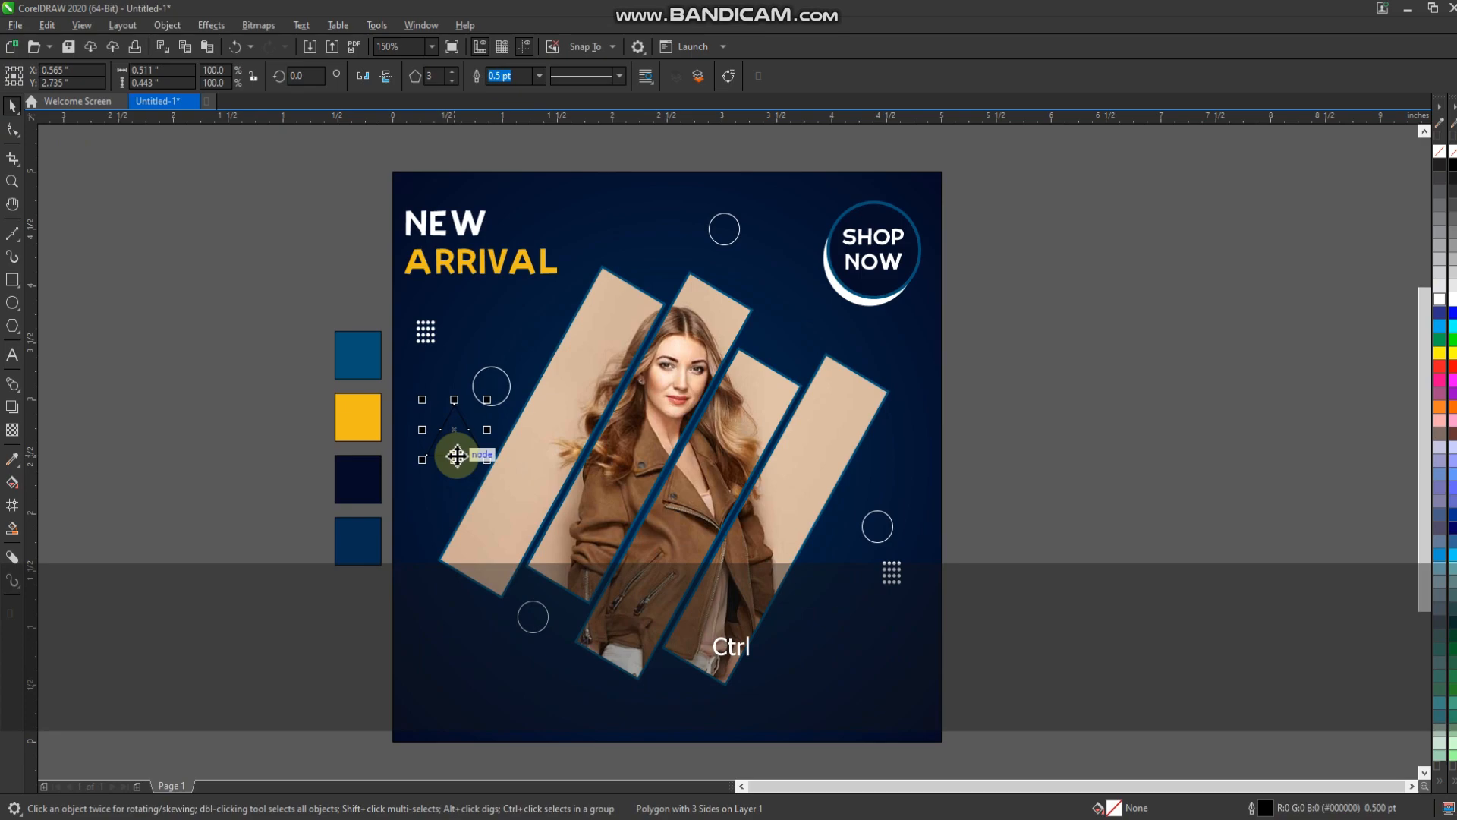
scroll(460, 444, up, 4)
shift+click(560, 261)
click(468, 367)
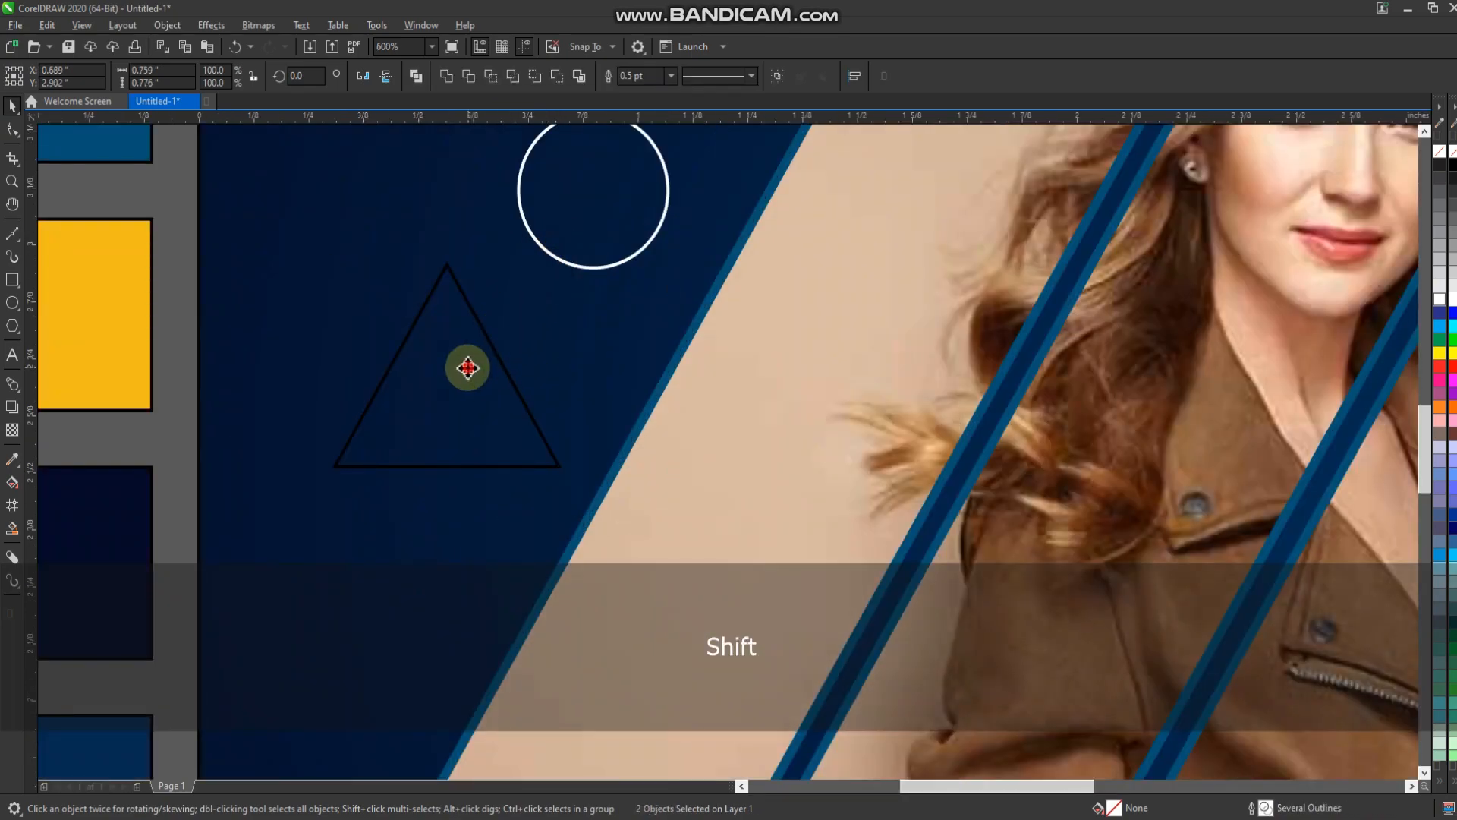
click(167, 361)
click(415, 400)
drag(564, 258, 543, 278)
scroll(553, 407, down, 2)
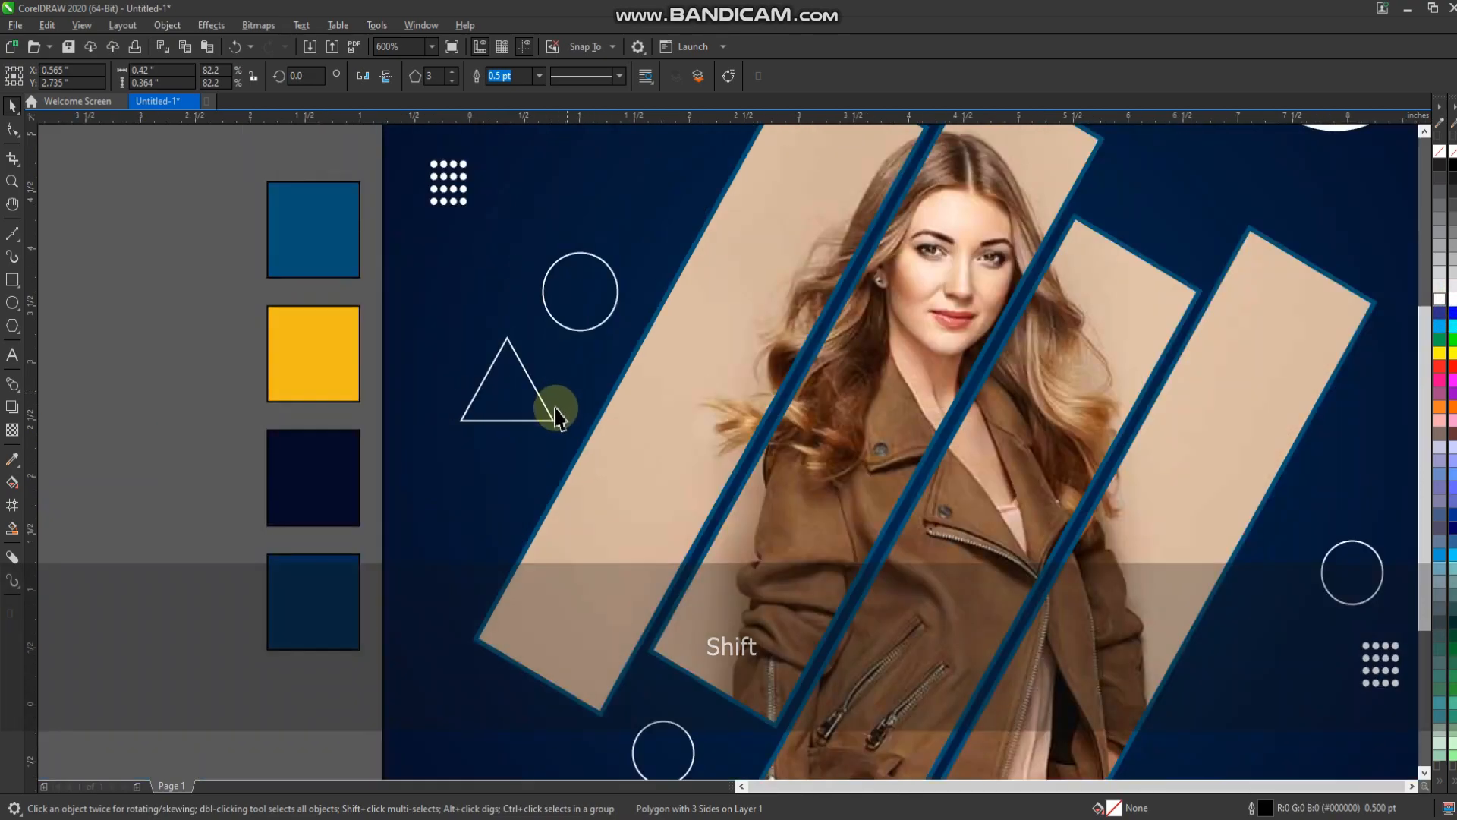
Flip the triangle upside down and place smaller copies below the bars and between the bars and the SHOP NOW badge
drag(531, 415, 530, 328)
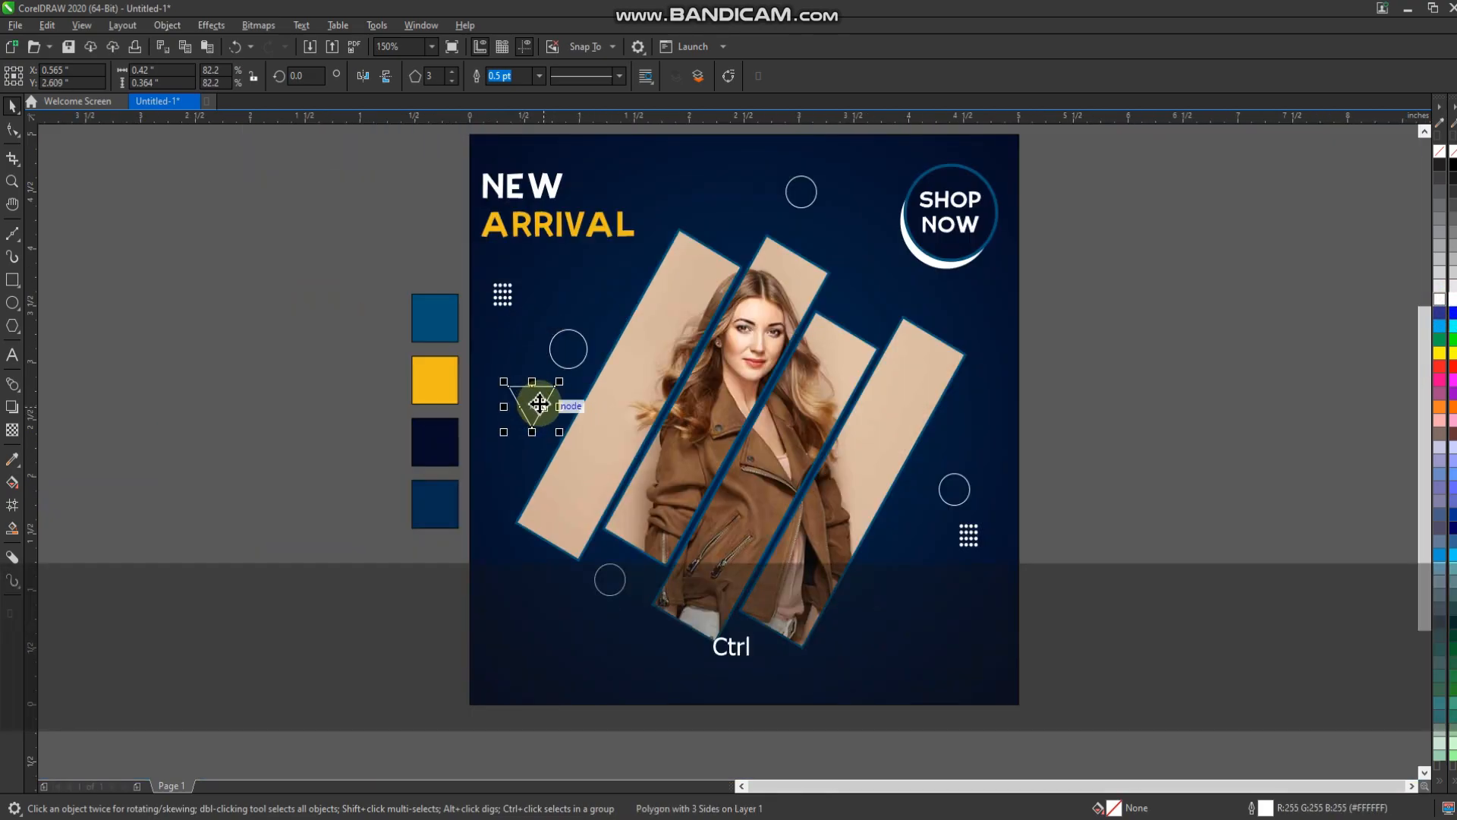
drag(539, 404, 689, 647)
scroll(869, 280, up, 1)
scroll(913, 255, down, 1)
click(1146, 637)
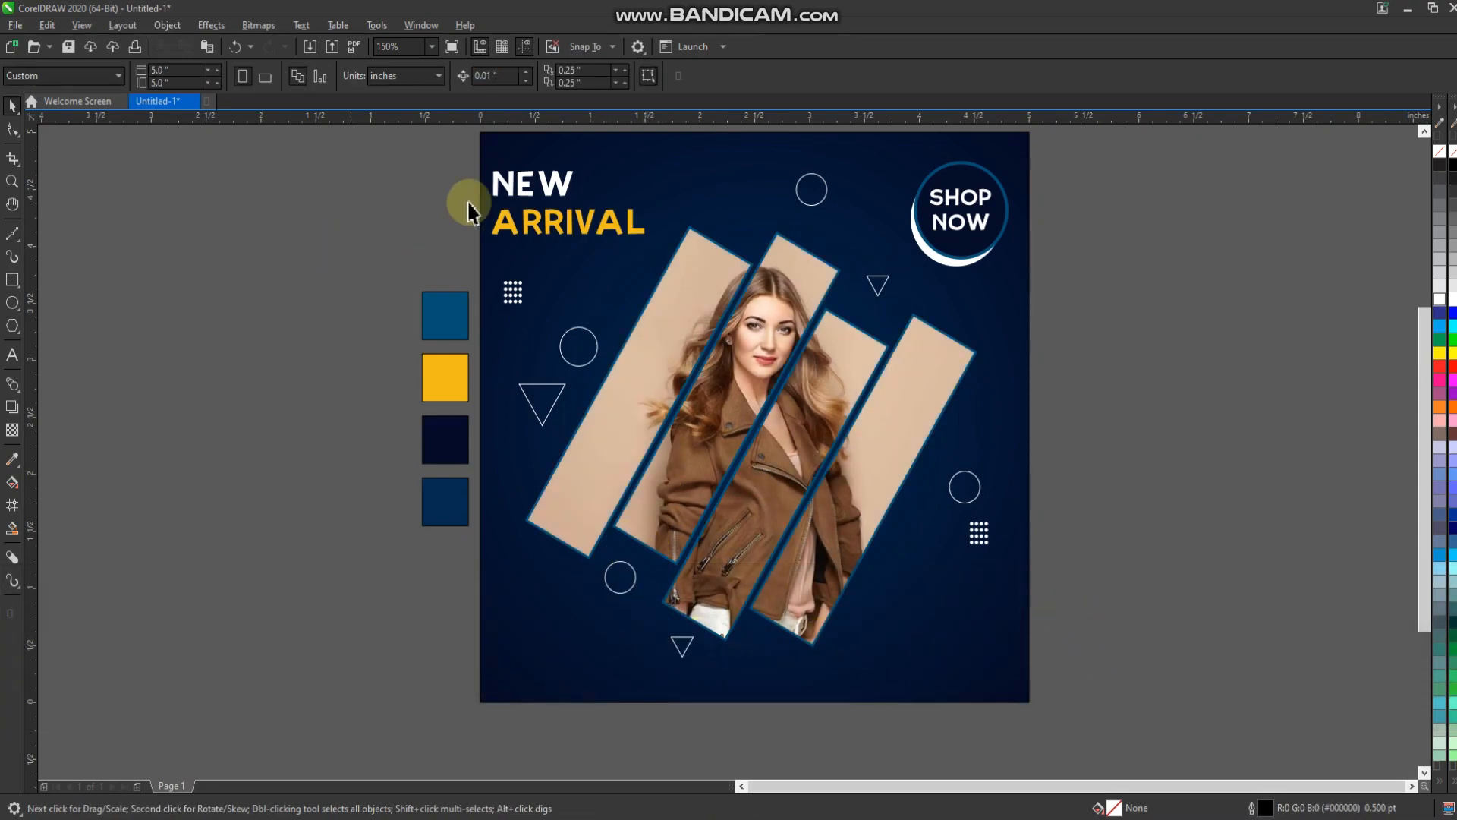
Place a copy of the NEW heading near the page's lower-right corner and replace its text with 2023 and FASHION on two lines
click(530, 192)
drag(689, 365, 918, 621)
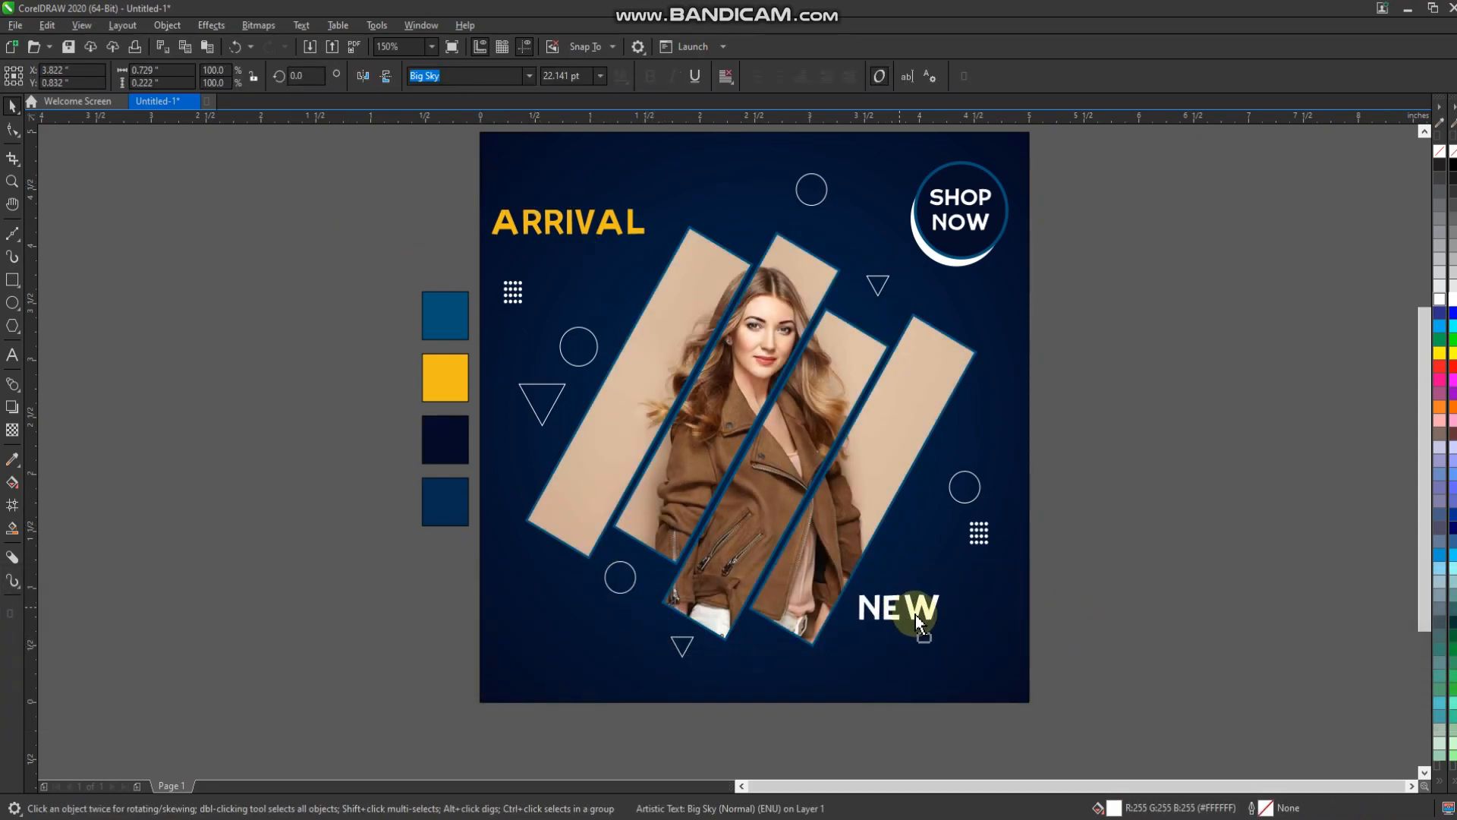
double_click(916, 613)
key(ctrl+a)
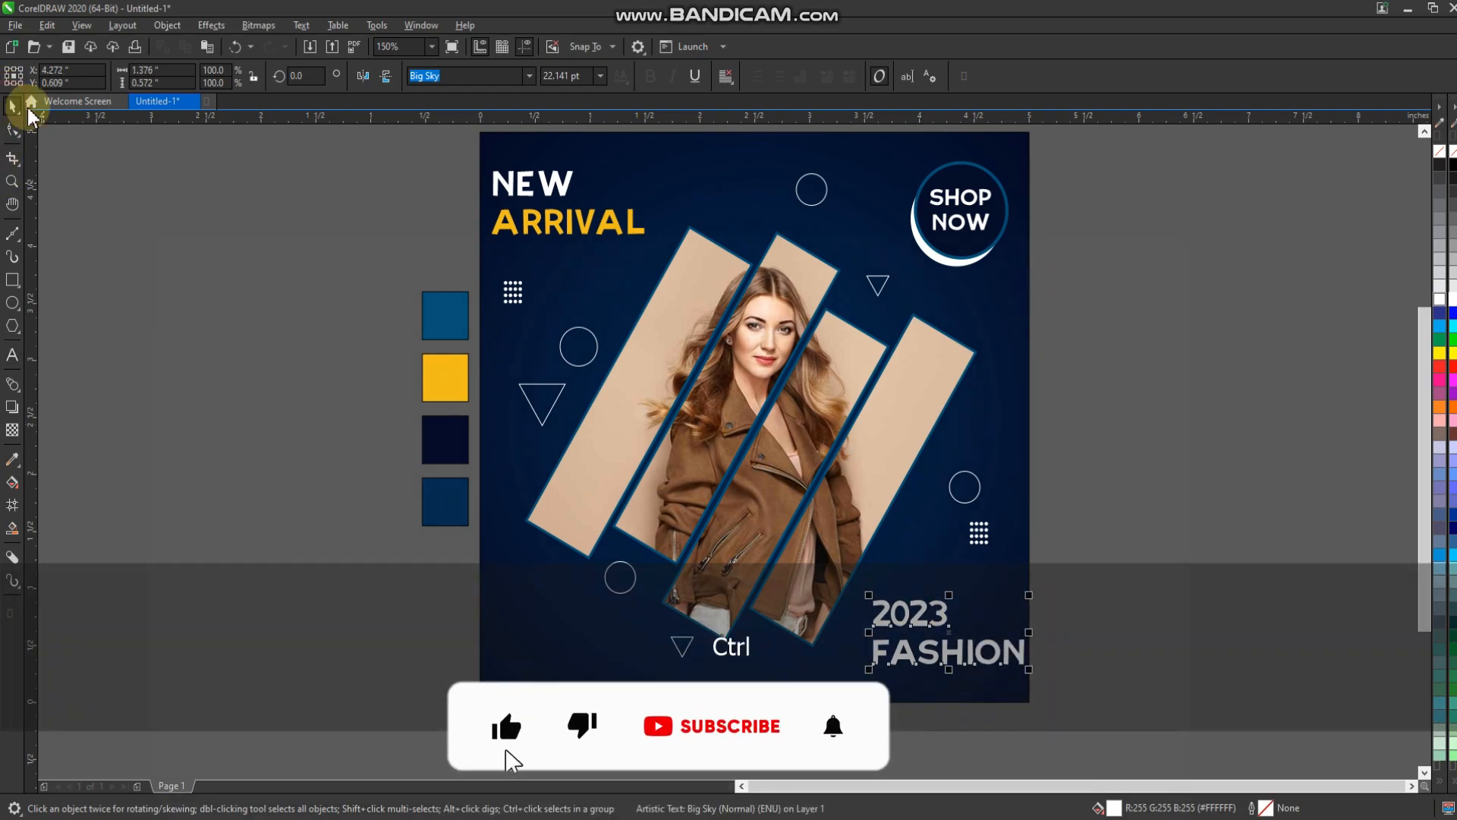
Break the 2023 FASHION text apart into separate lines and shrink FASHION to about 12 pt
click(13, 107)
key(ctrl+k)
scroll(1017, 693, up, 4)
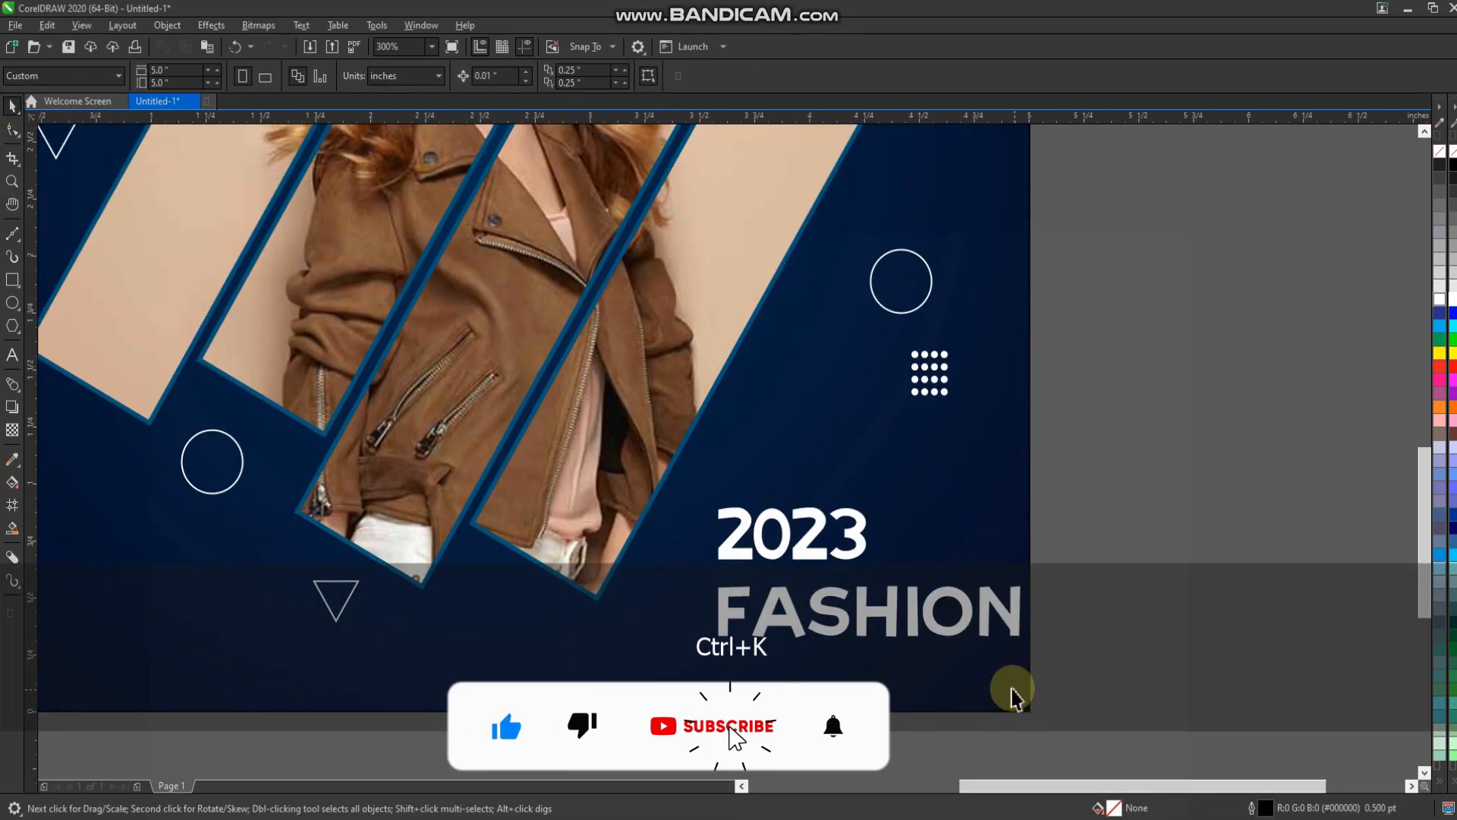
click(1000, 531)
drag(1031, 475, 894, 503)
Center 2023 and FASHION on each other horizontally and move FASHION straight up to sit close beneath 2023
shift+click(674, 414)
key(c)
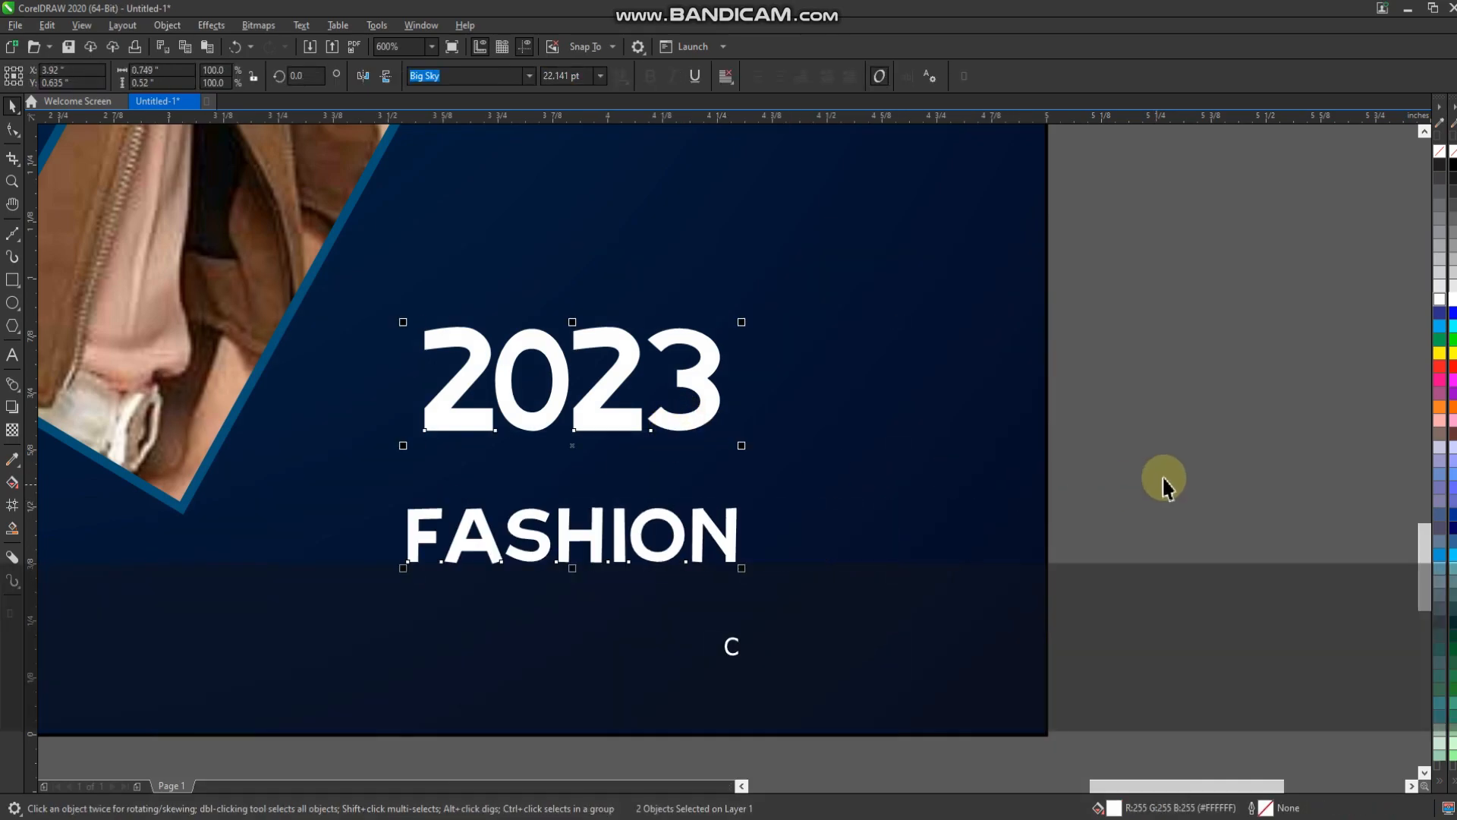
click(1164, 482)
click(596, 531)
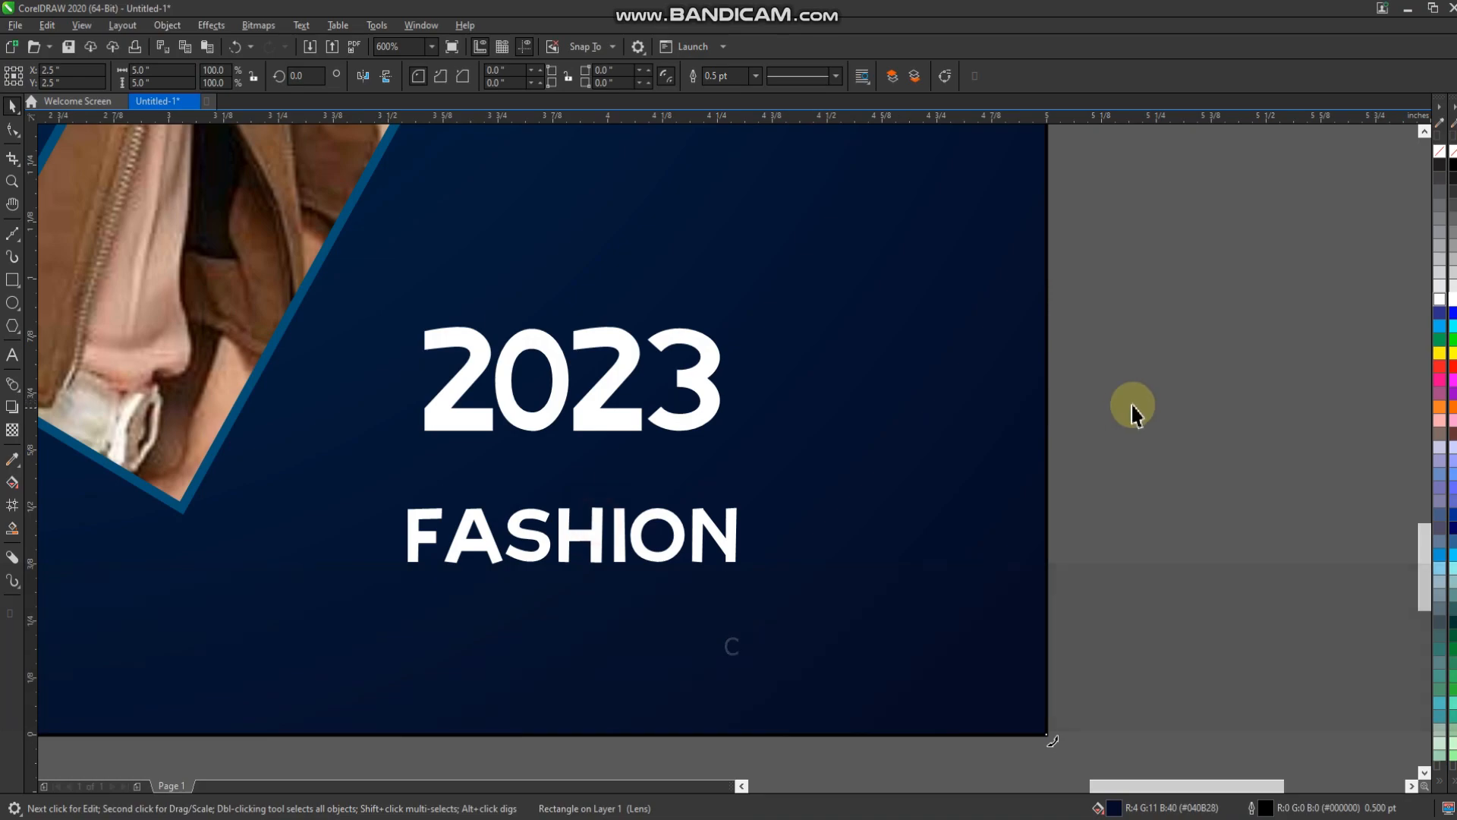
drag(1132, 410, 270, 683)
drag(575, 536, 577, 474)
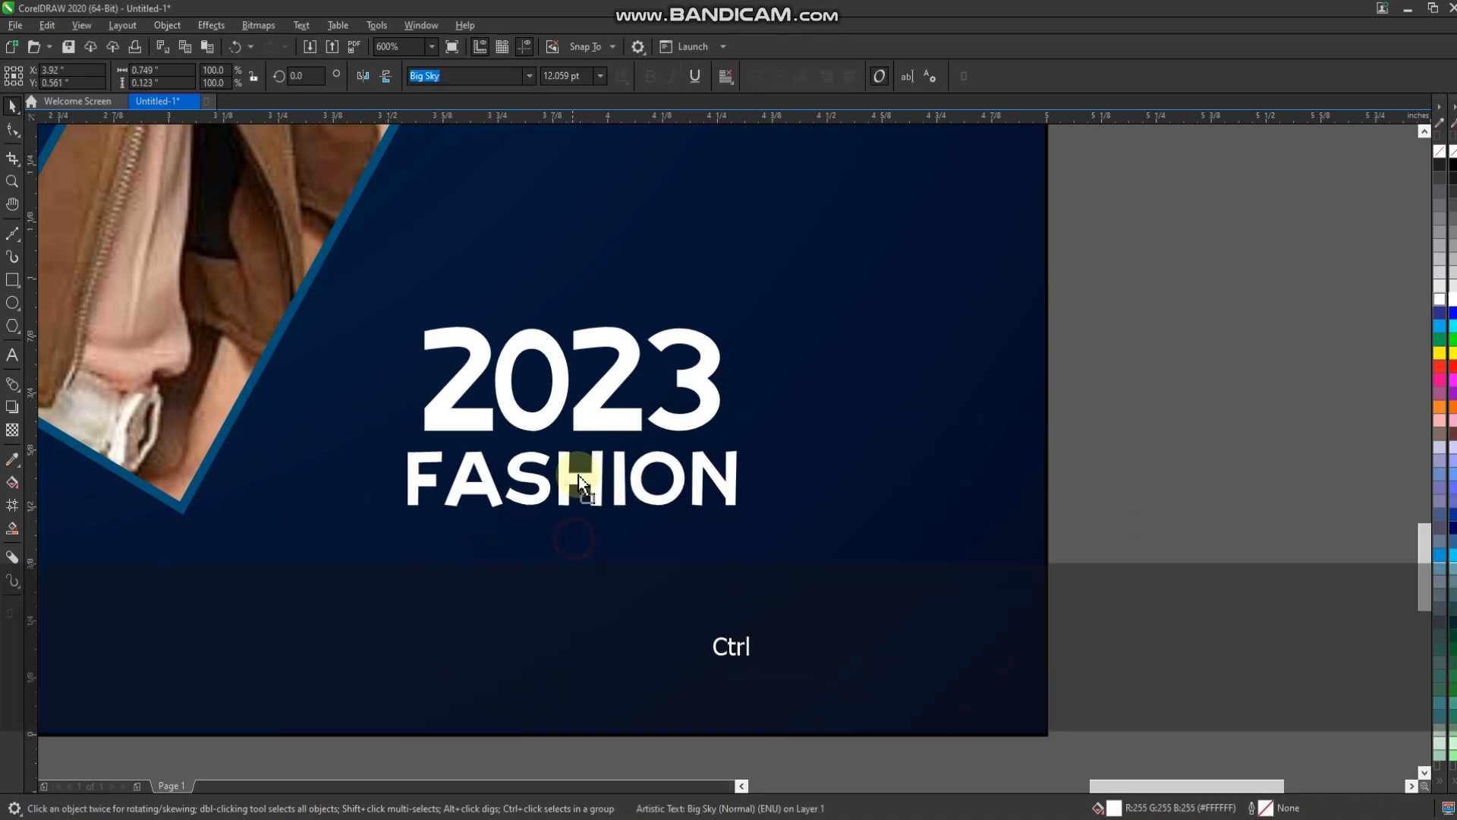
Sample the yellow of the ARRIVAL heading and apply it as the fill of the FASHION text
click(12, 461)
scroll(607, 485, down, 4)
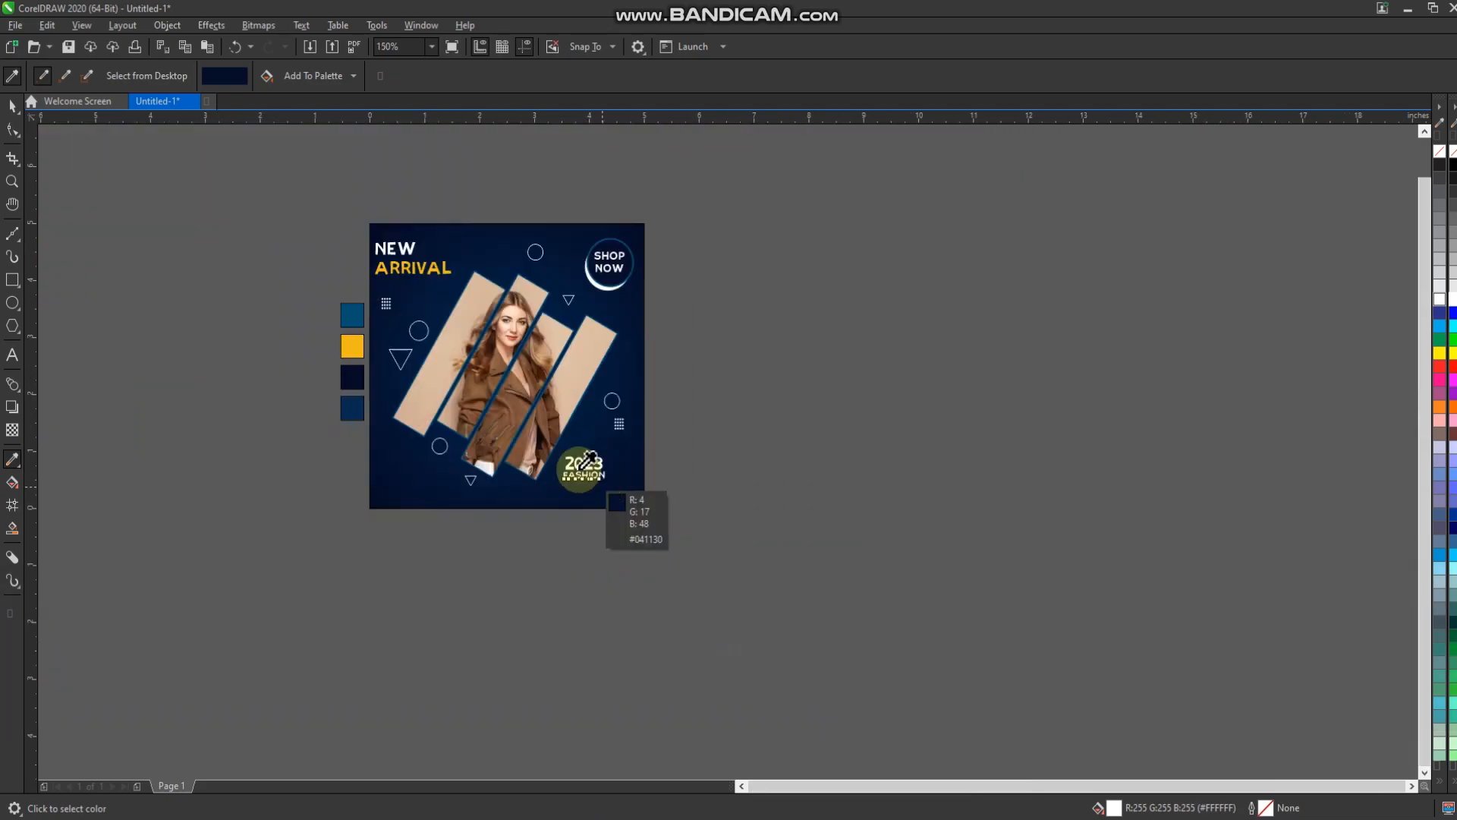
scroll(422, 304, up, 2)
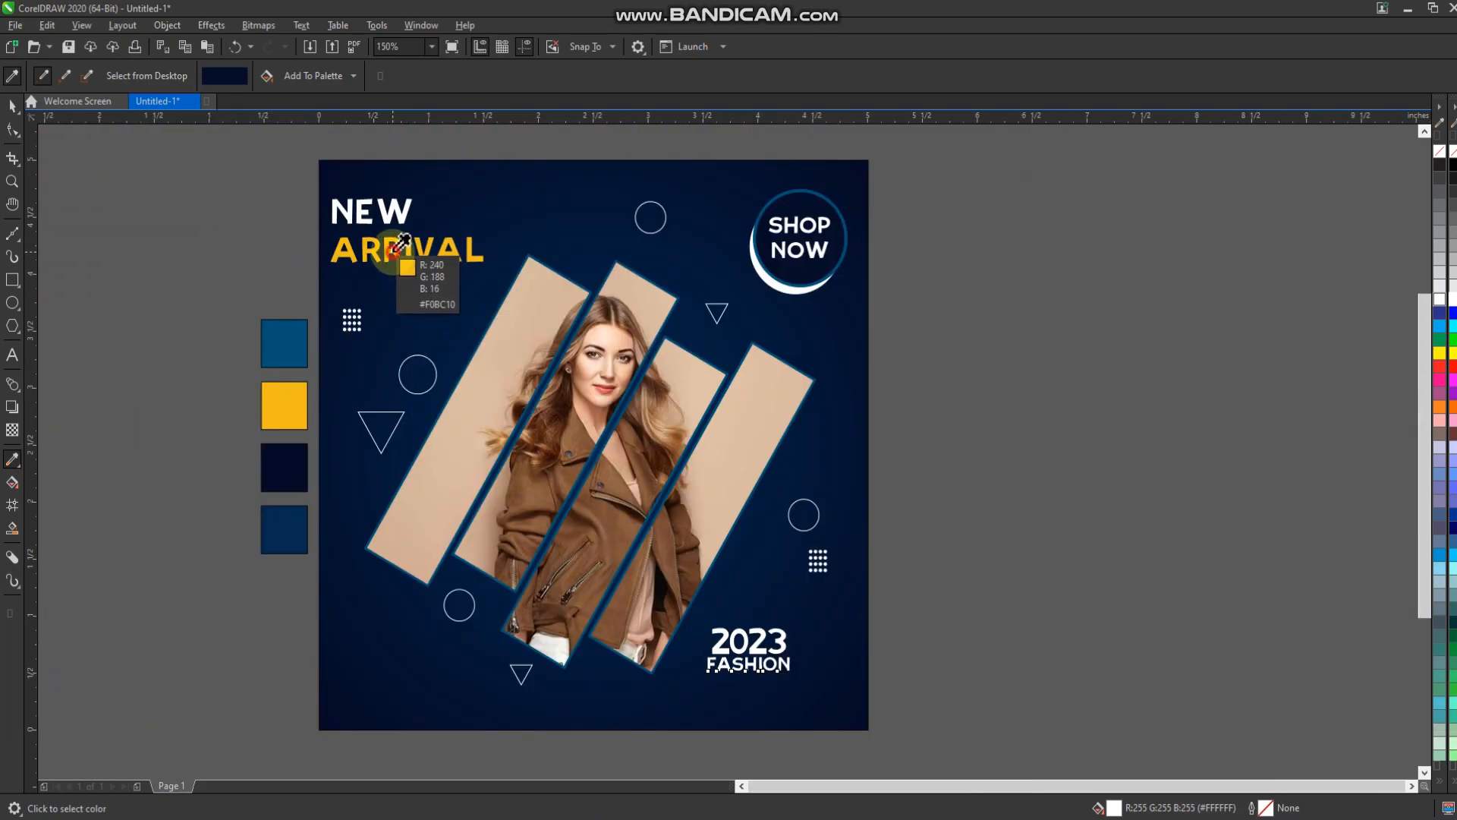
click(394, 249)
scroll(804, 715, up, 6)
click(749, 661)
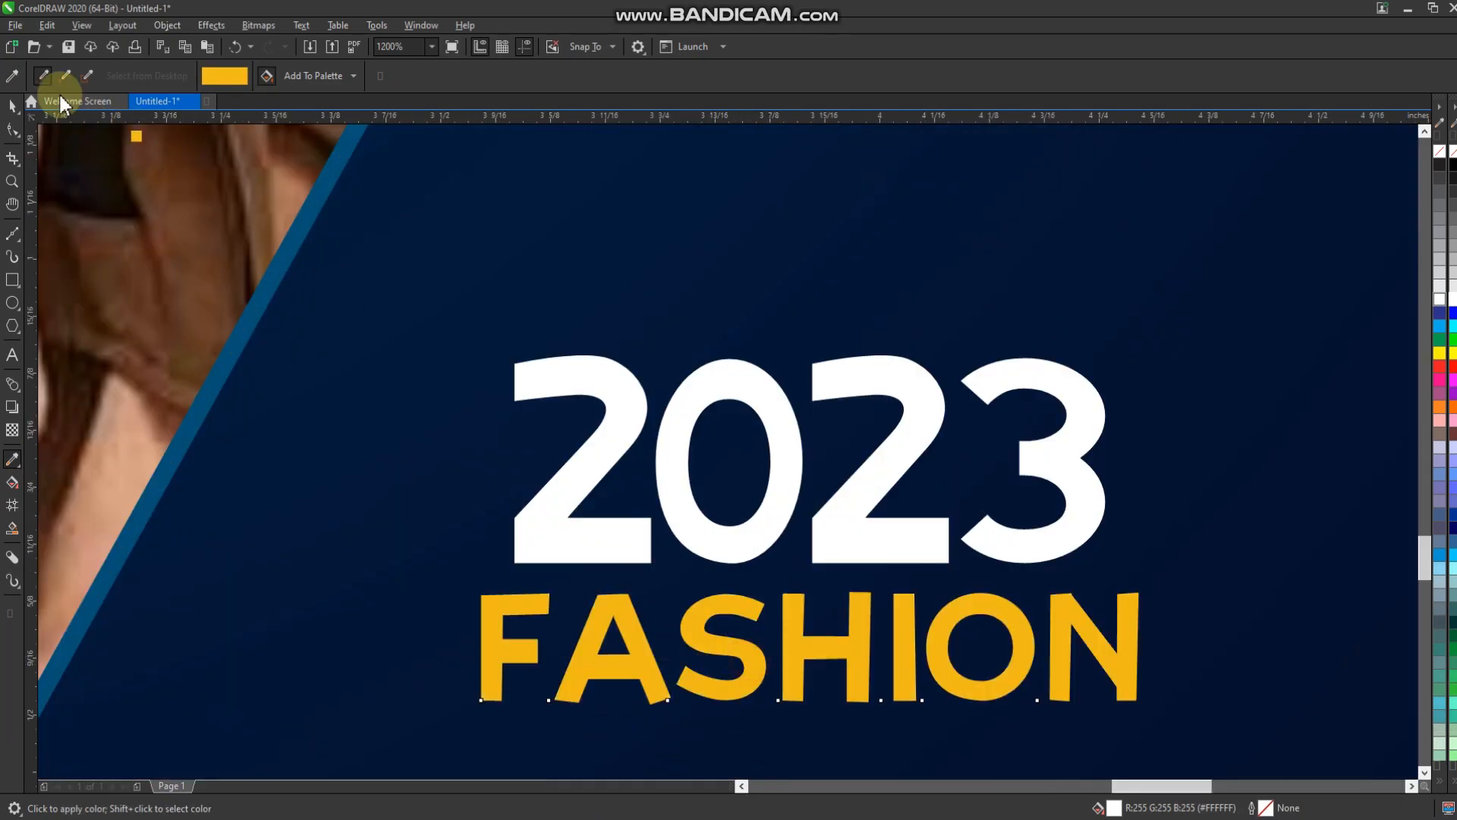
scroll(975, 651, down, 6)
key(space)
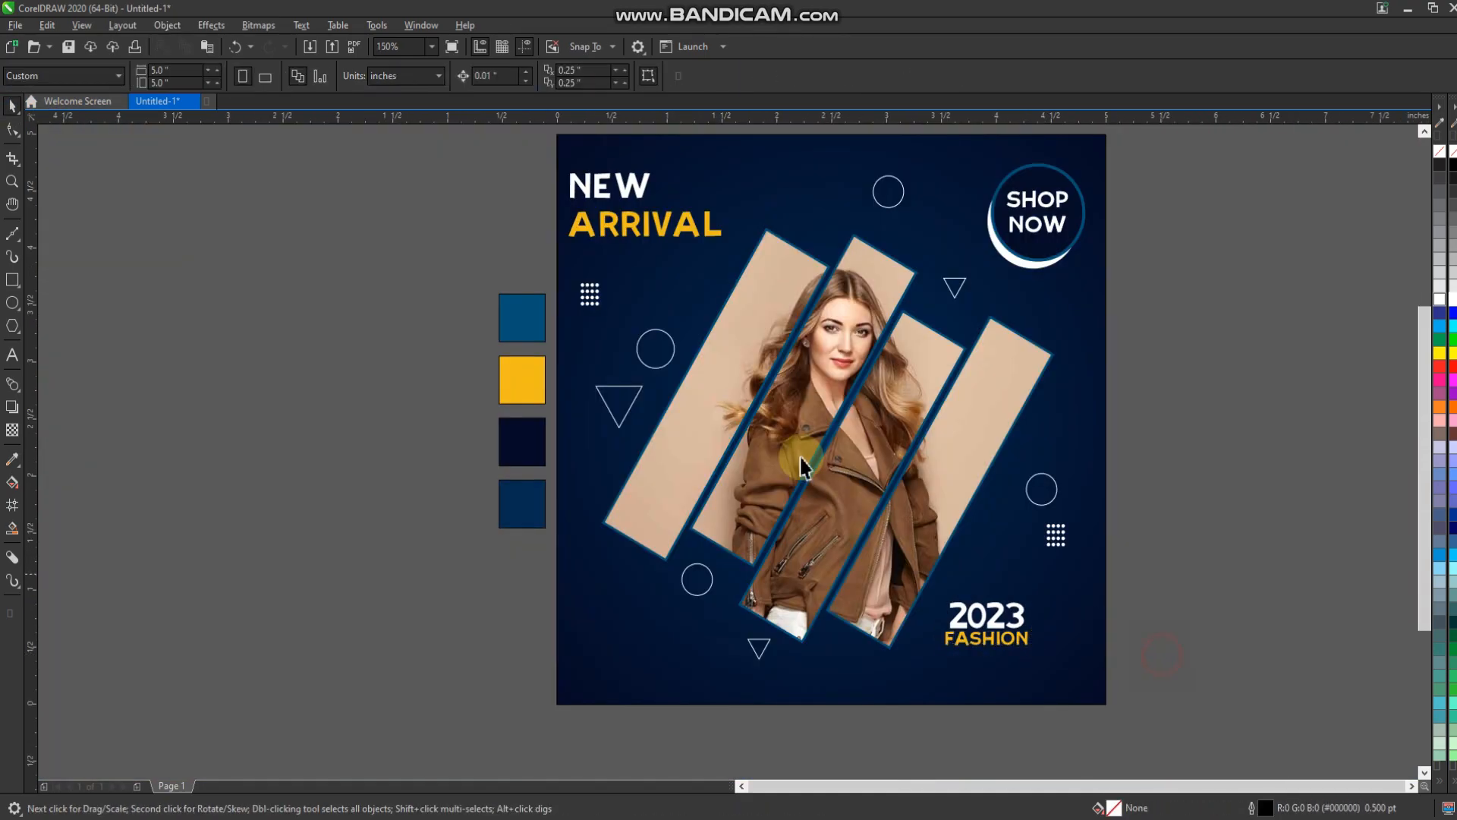
Zoom in on the page's lower-left corner
click(14, 184)
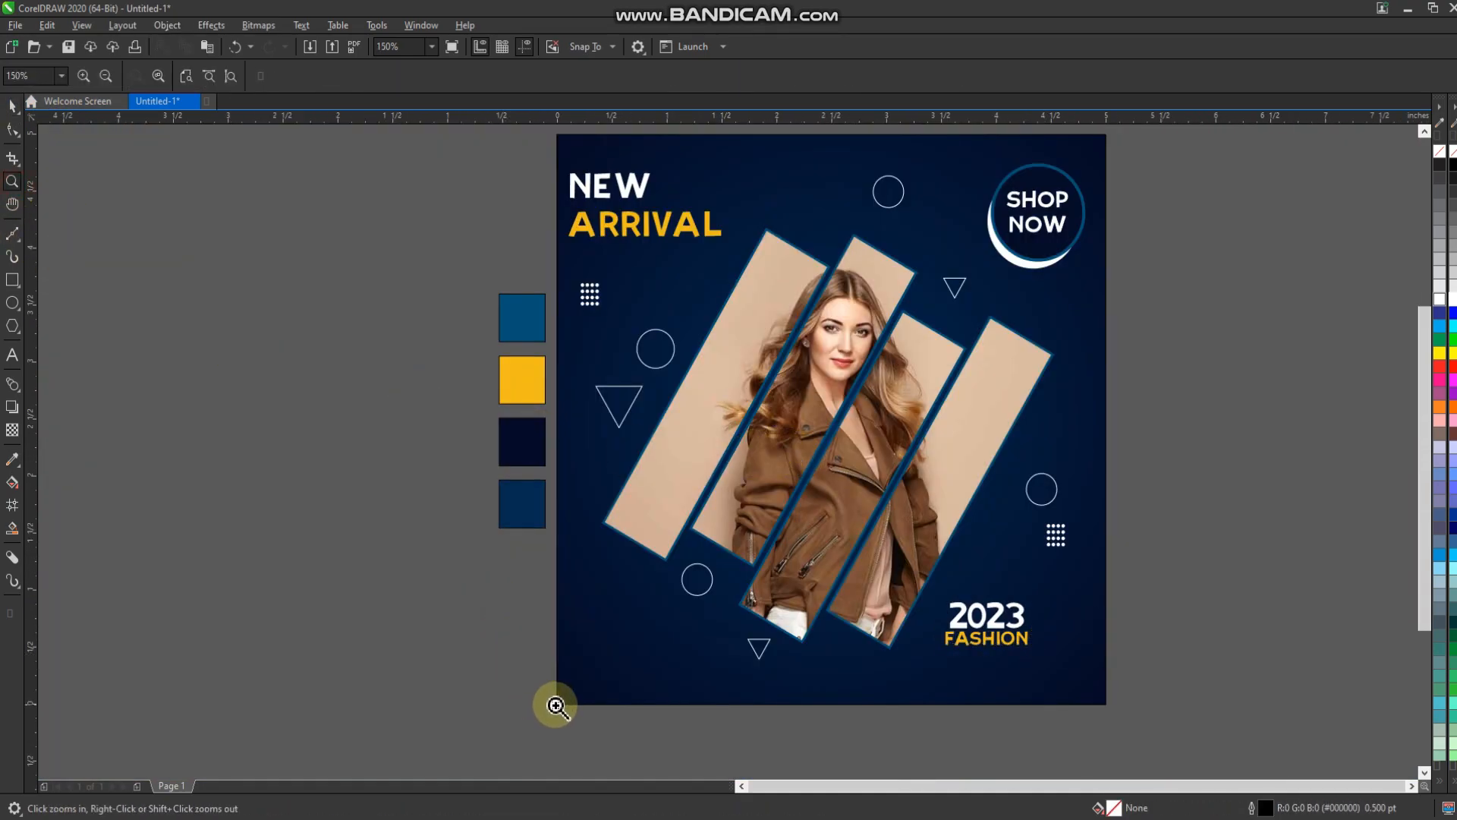